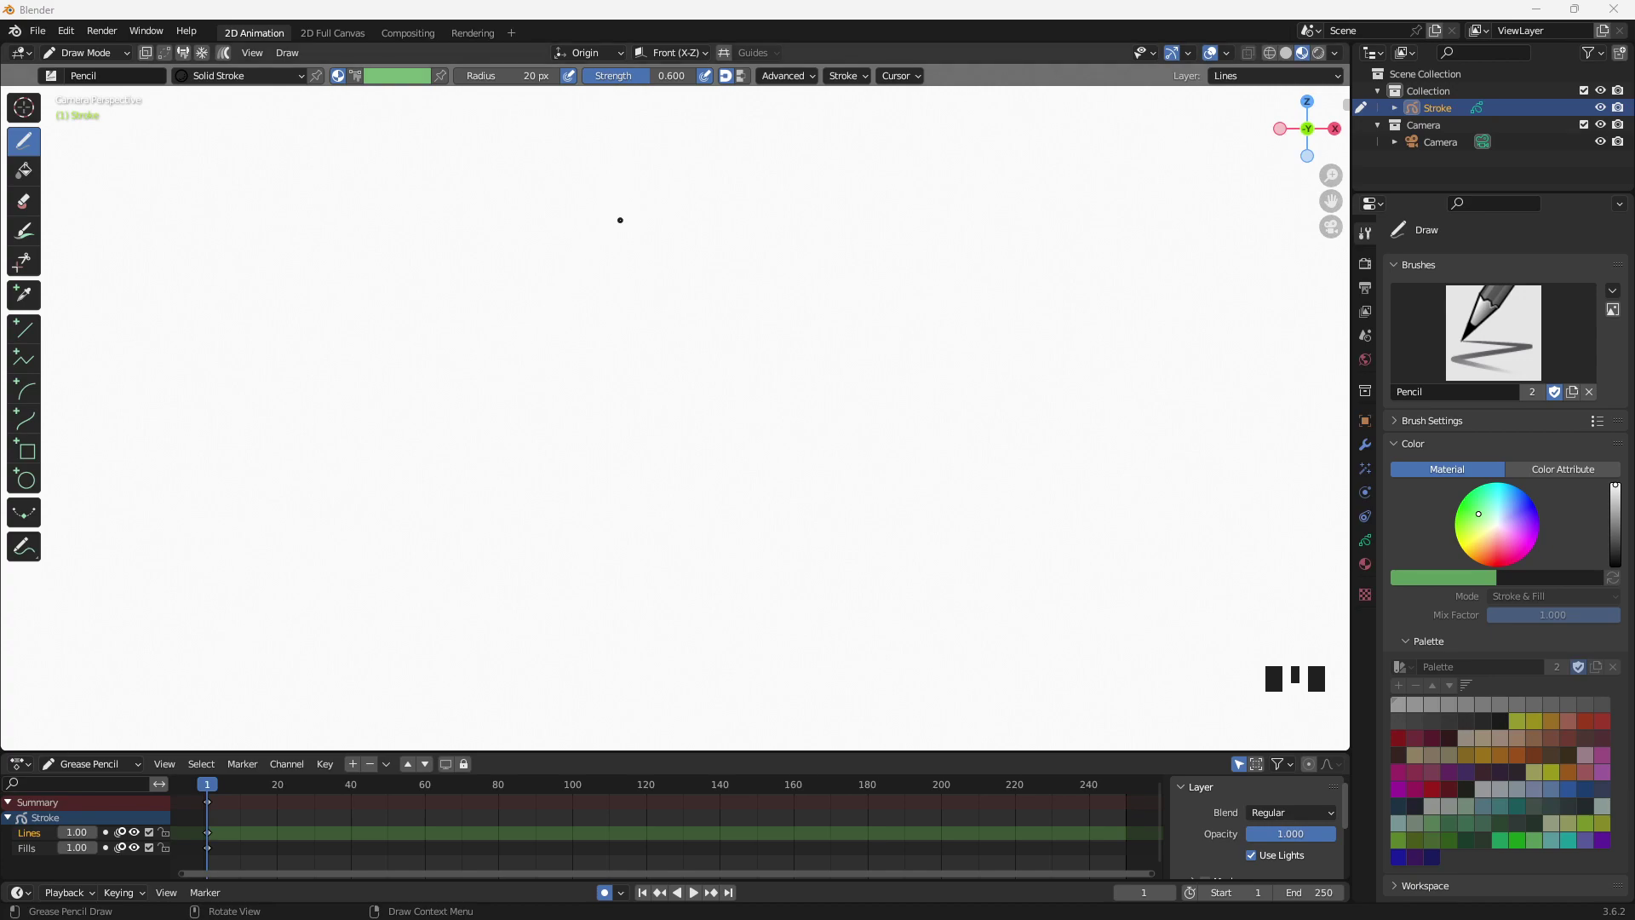
Zoom the viewport out until the entire camera frame fits in view
{"action": "scroll", "coordinate": [544, 407], "scroll_direction": "down", "scroll_amount": 4}
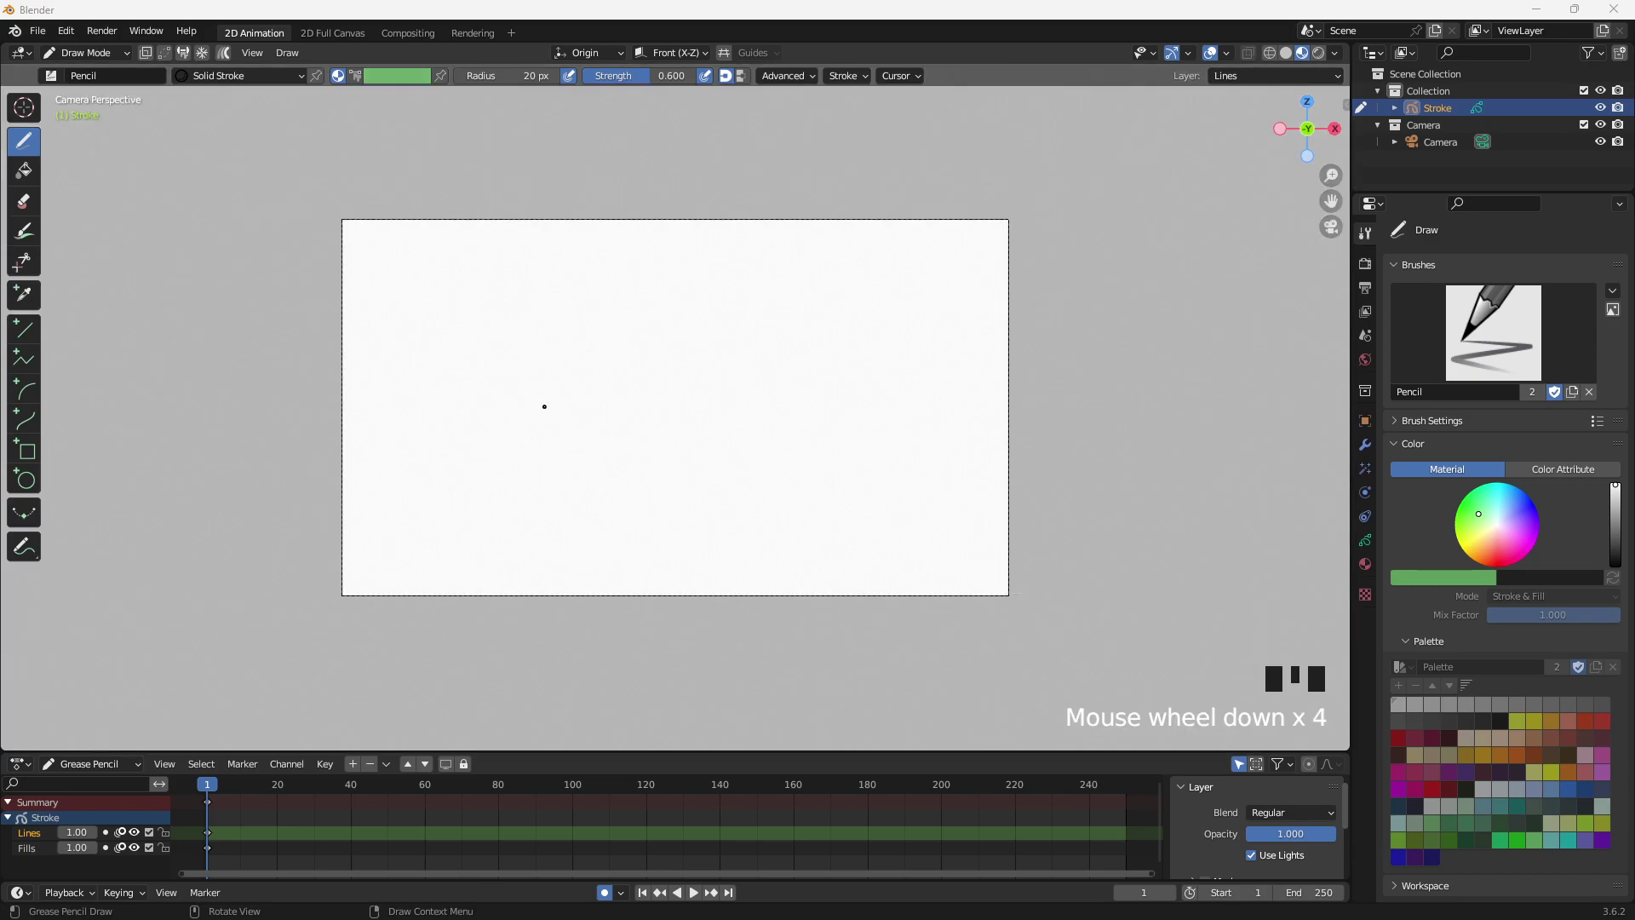
{"action": "scroll", "coordinate": [544, 407], "scroll_direction": "up", "scroll_amount": 2}
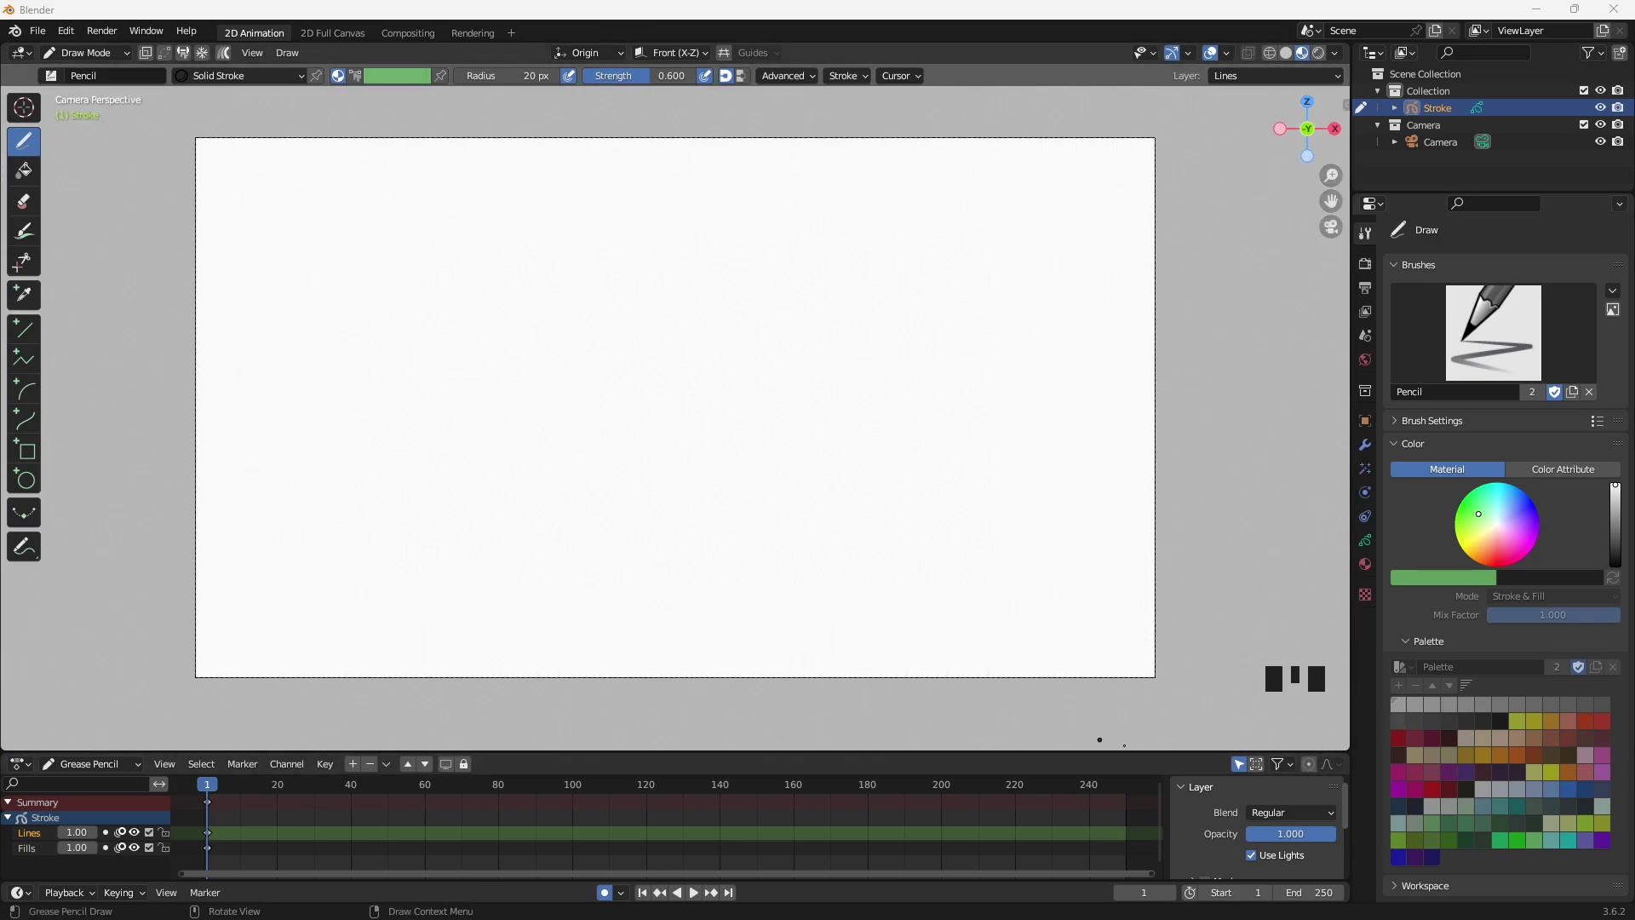
{"action": "scroll", "coordinate": [859, 524], "scroll_direction": "up", "scroll_amount": 1}
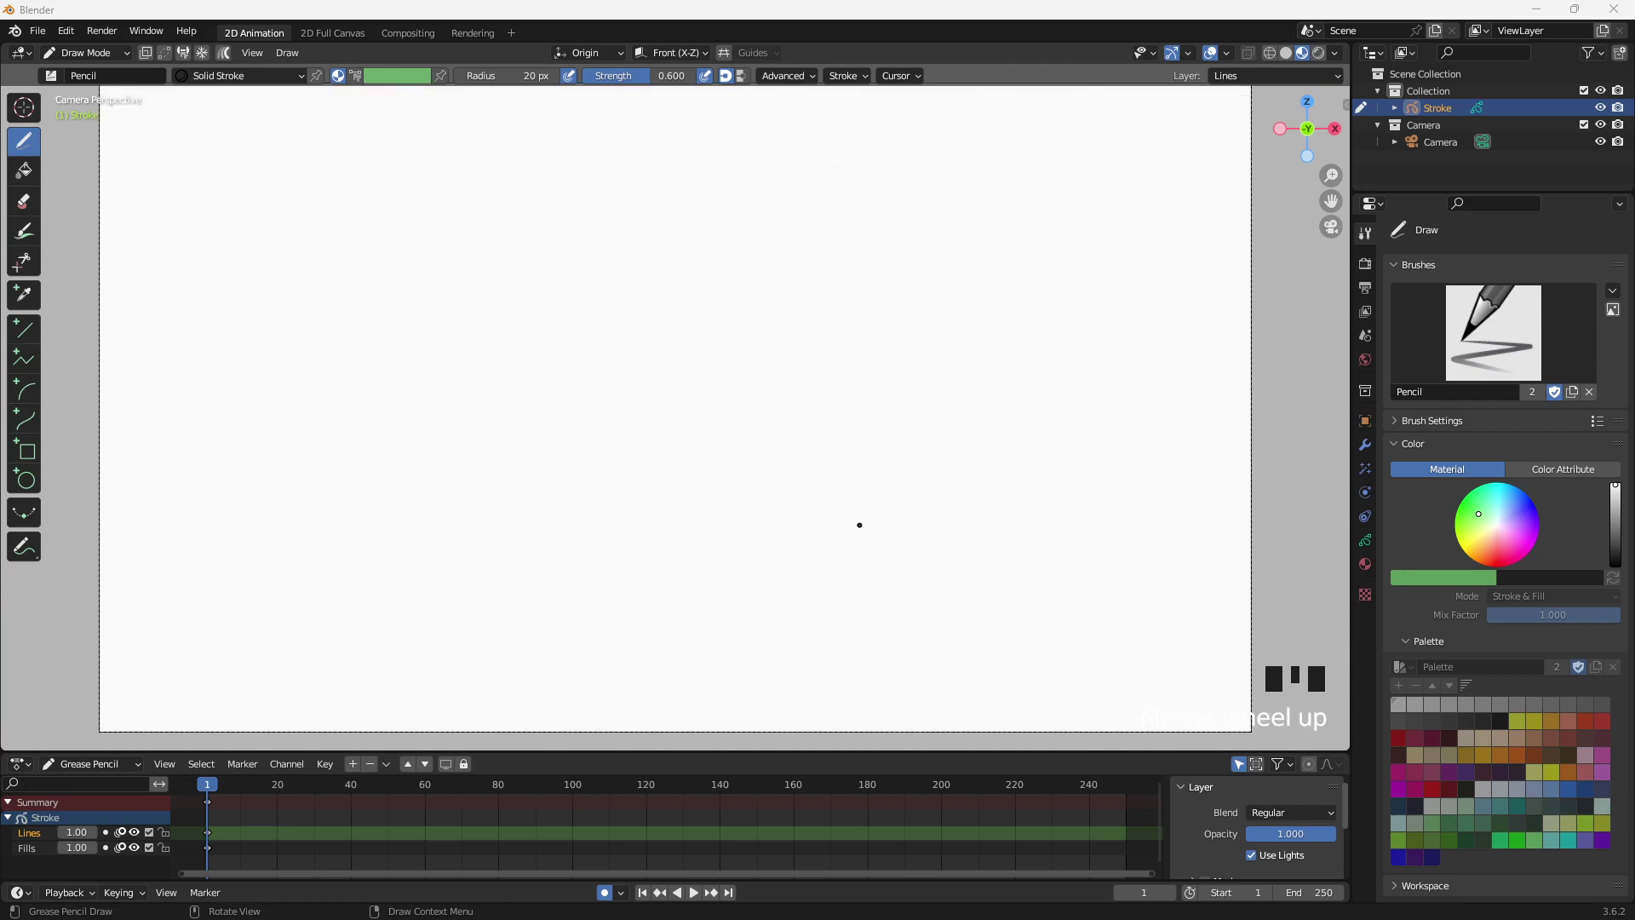
{"action": "scroll", "coordinate": [859, 524], "scroll_direction": "down", "scroll_amount": 1}
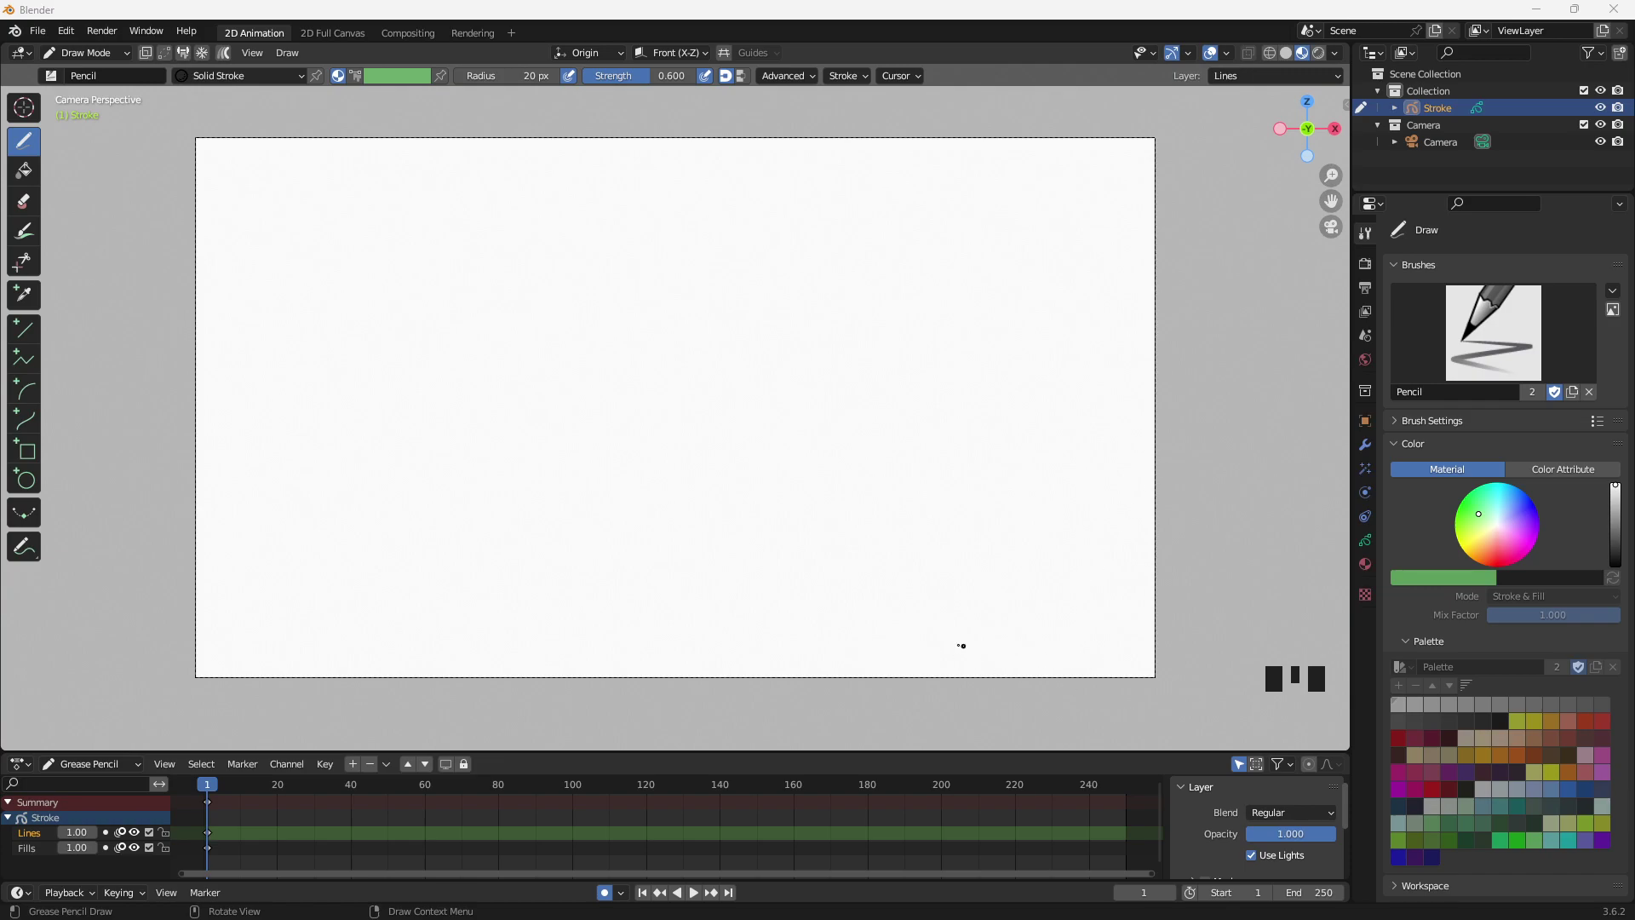
{"action": "scroll", "coordinate": [961, 645], "scroll_direction": "up", "scroll_amount": 1}
{"action": "scroll", "coordinate": [935, 635], "scroll_direction": "down", "scroll_amount": 3}
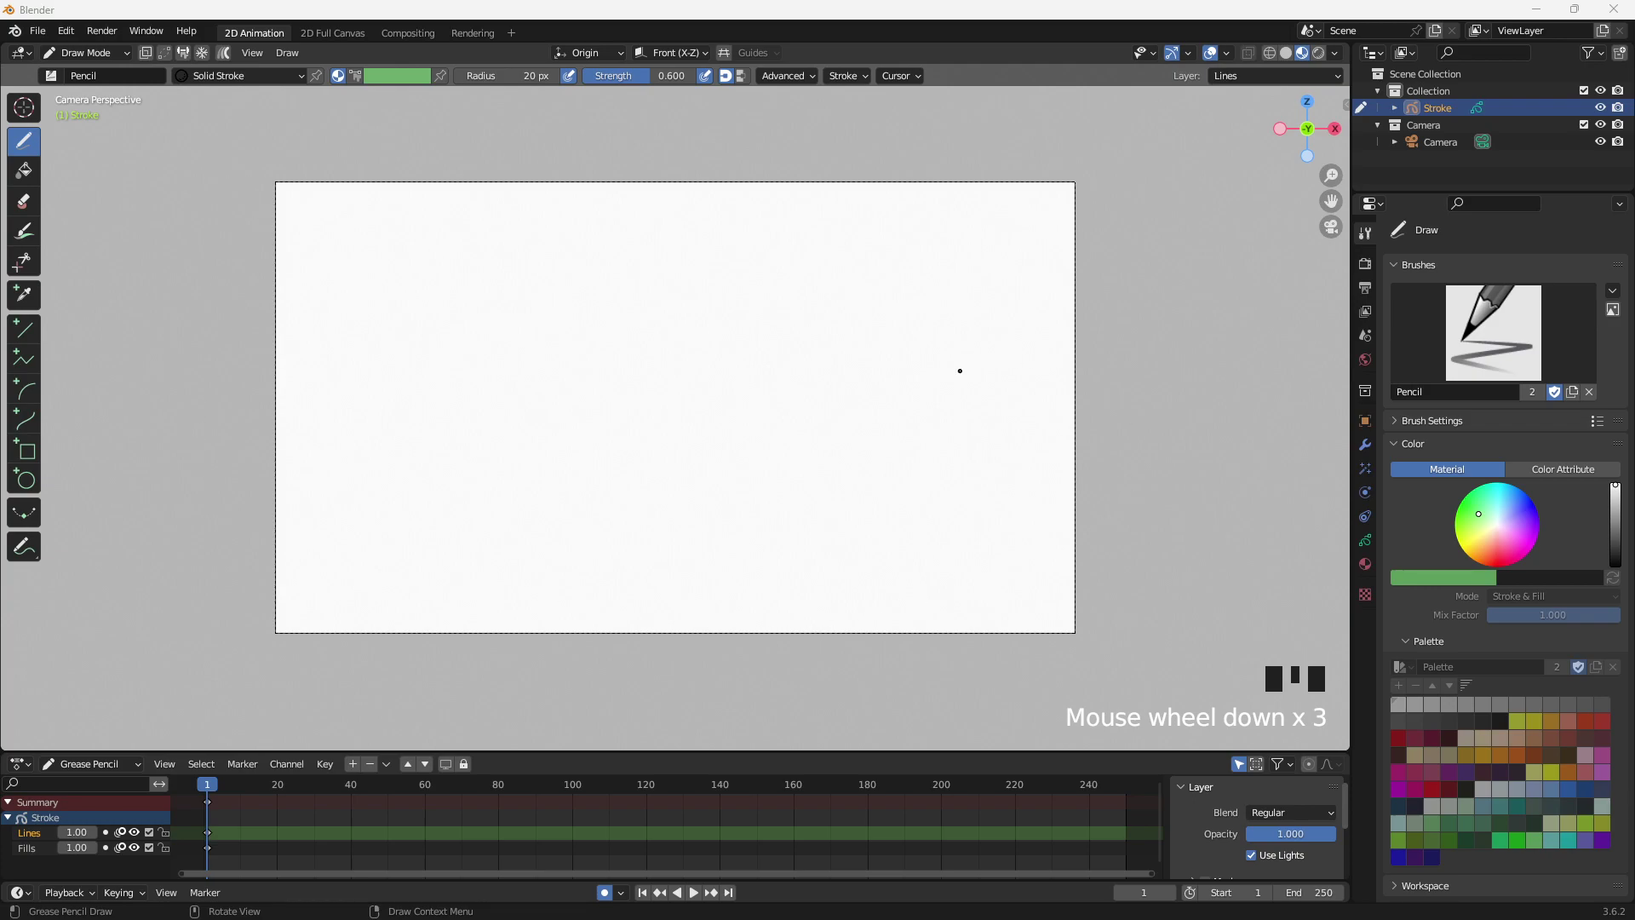
{"action": "mouse_move", "coordinate": [213, 342]}
{"action": "left_mouse_down"}
{"action": "mouse_move", "coordinate": [145, 366]}
{"action": "mouse_move", "coordinate": [237, 434]}
{"action": "mouse_move", "coordinate": [252, 346]}
{"action": "mouse_move", "coordinate": [199, 331]}
{"action": "left_mouse_up"}
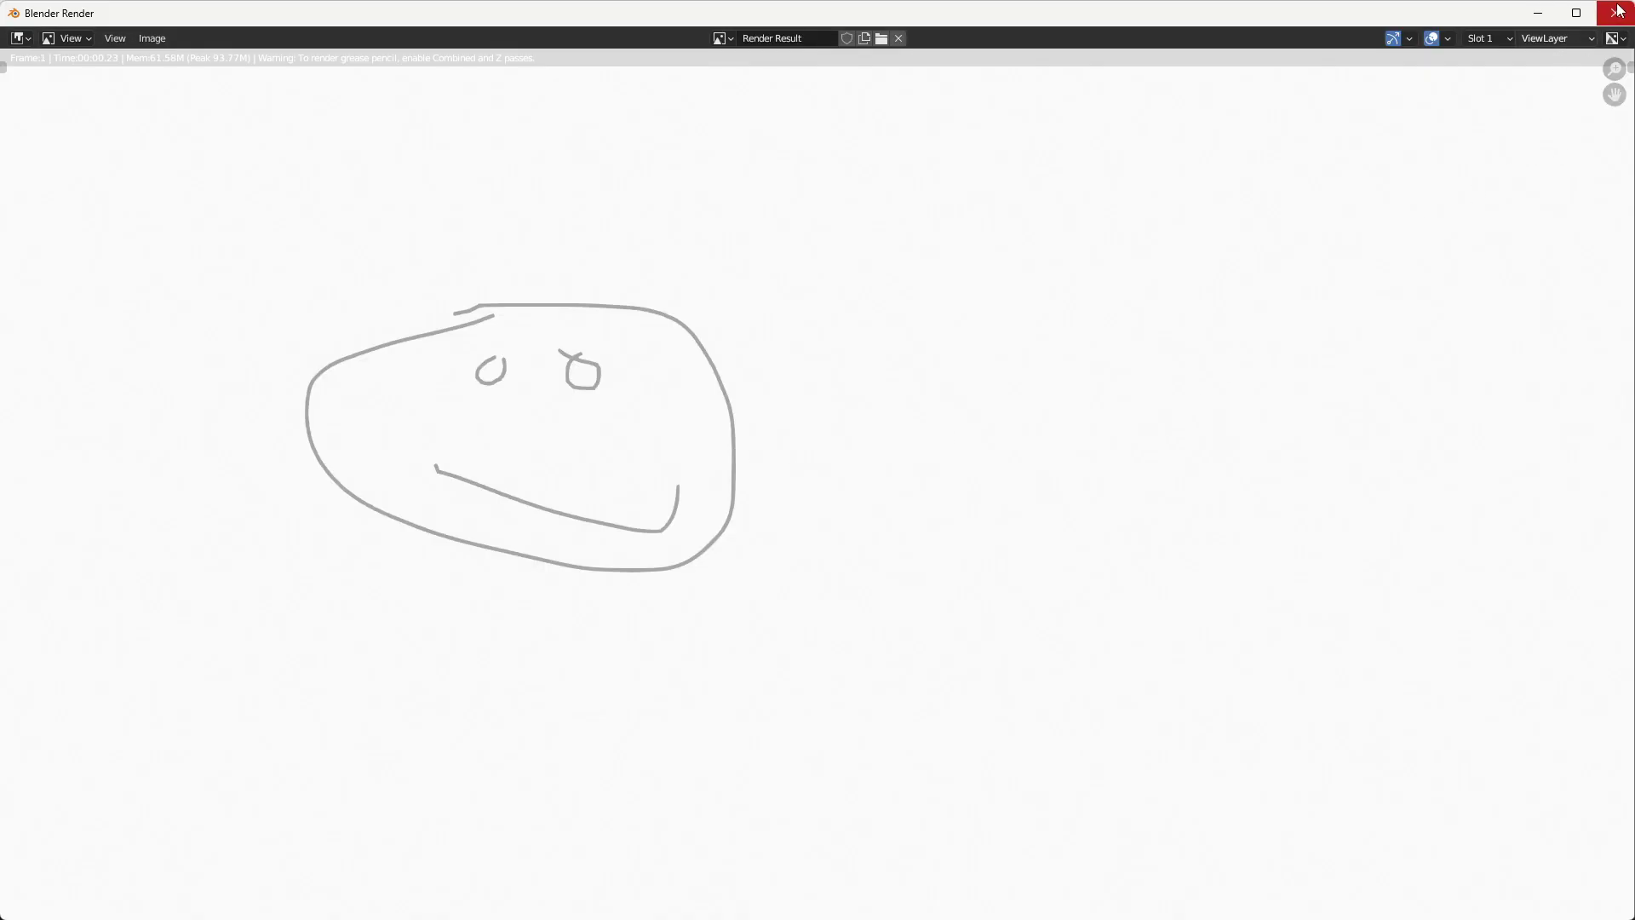
{"action": "left_click", "coordinate": [1615, 13]}
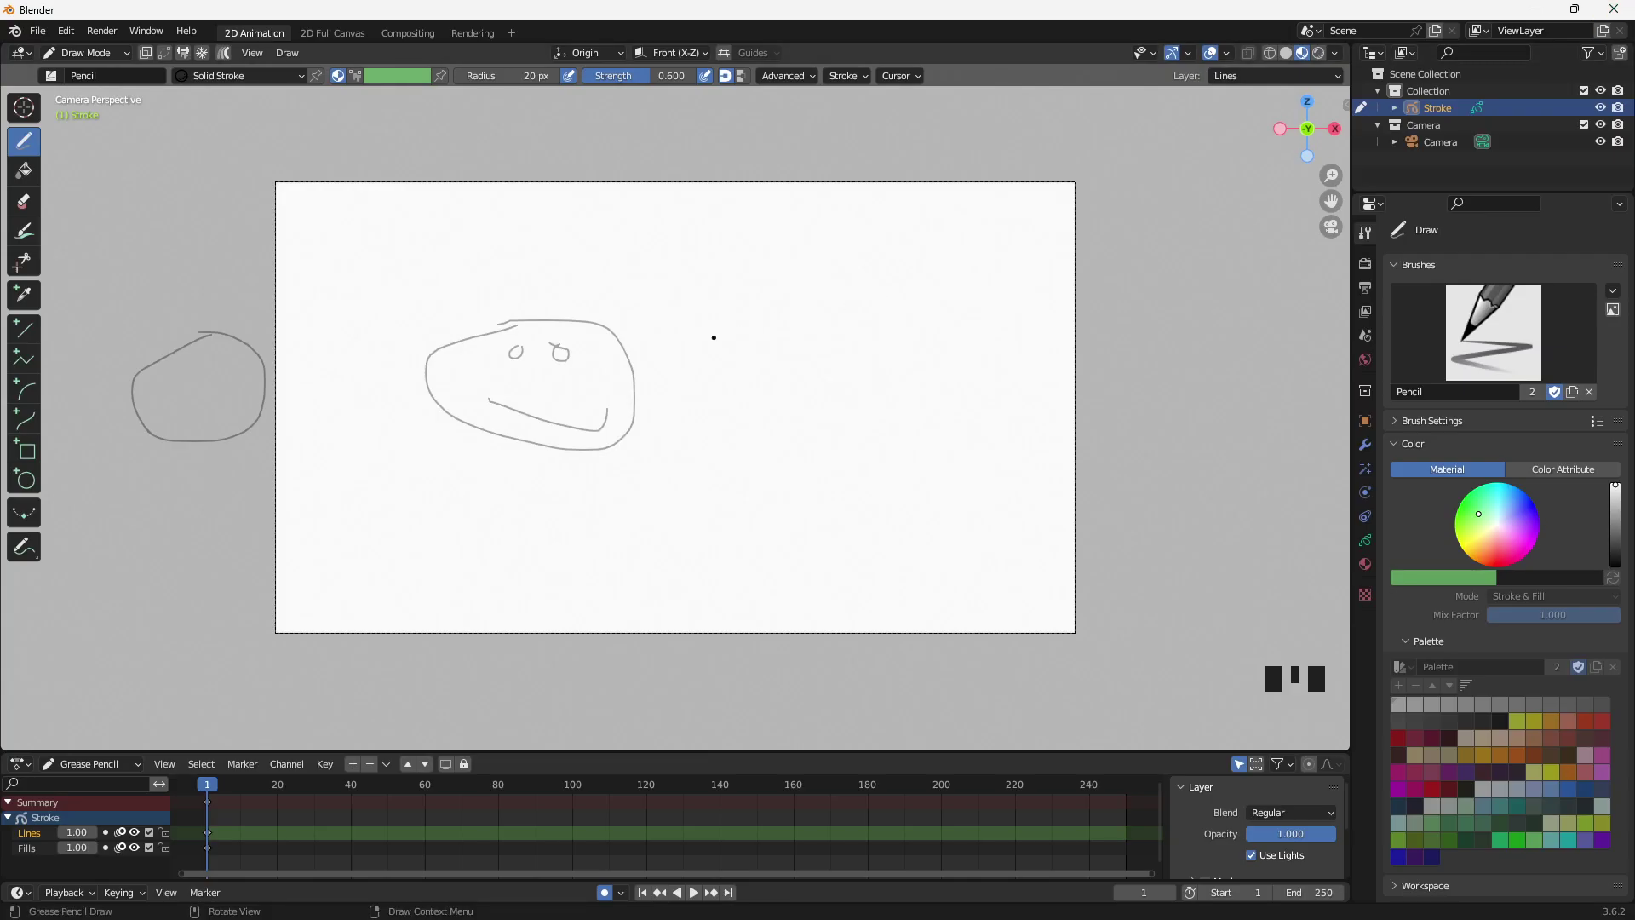
{"action": "key", "text": "ctrl+z"}
{"action": "key", "text": "ctrl+z"}
{"action": "key", "text": "ctrl+z"}
{"action": "key", "text": "ctrl+z"}
{"action": "key", "text": "ctrl+z"}
{"action": "key", "text": "ctrl+z"}
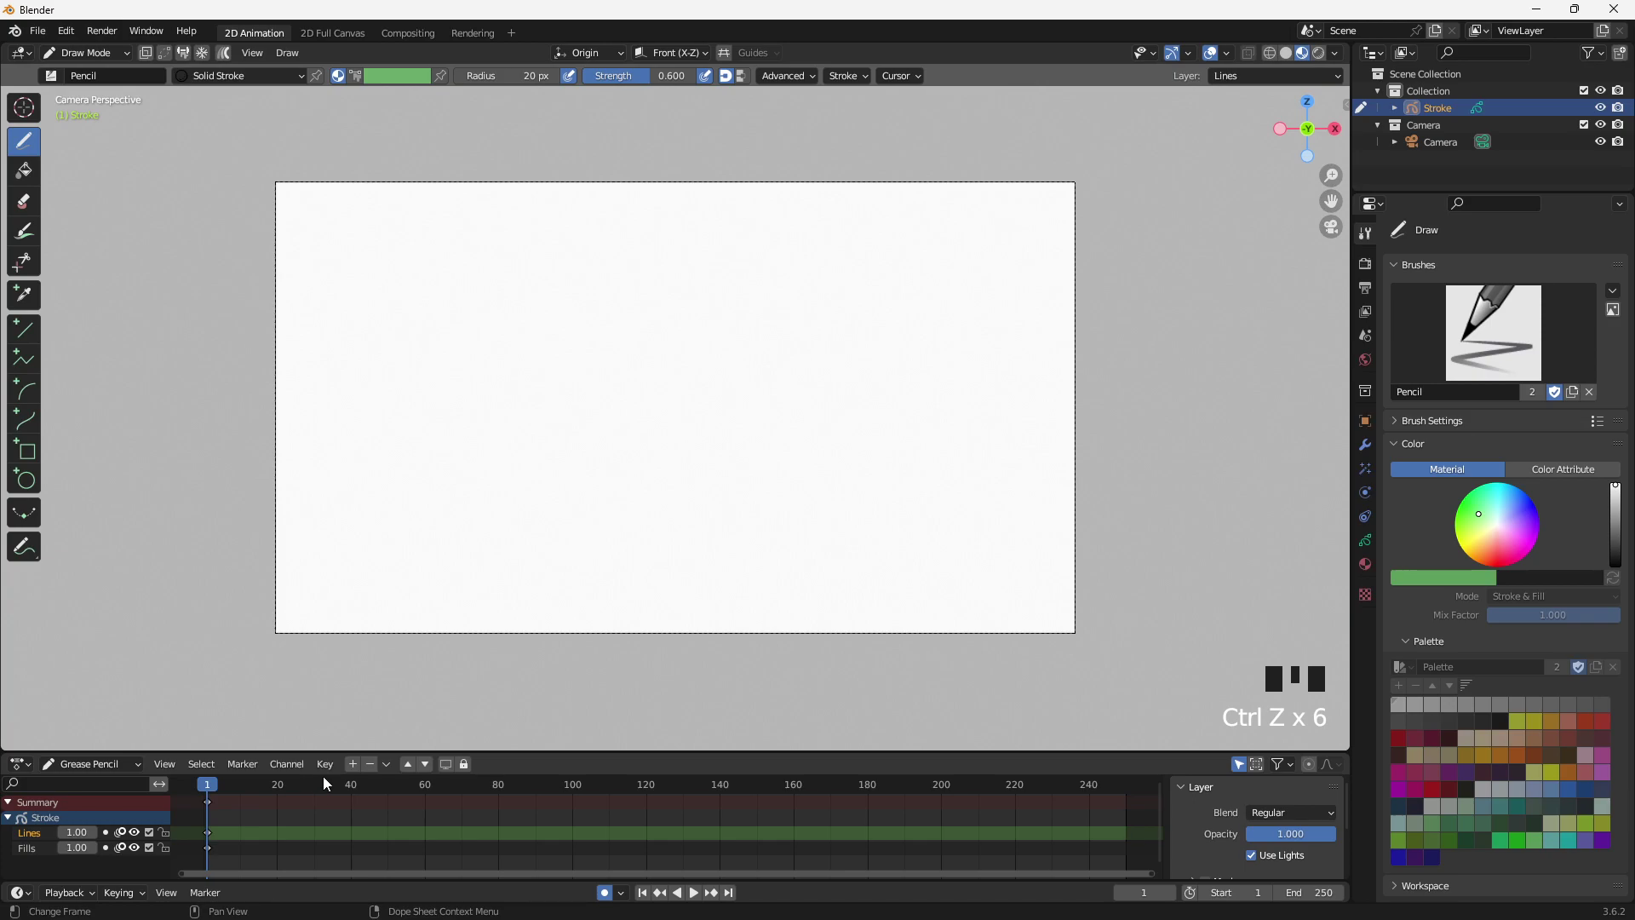
Add a new Grease Pencil layer, rename it 'Background', and move it below Lines and Fills
{"action": "left_click", "coordinate": [352, 765]}
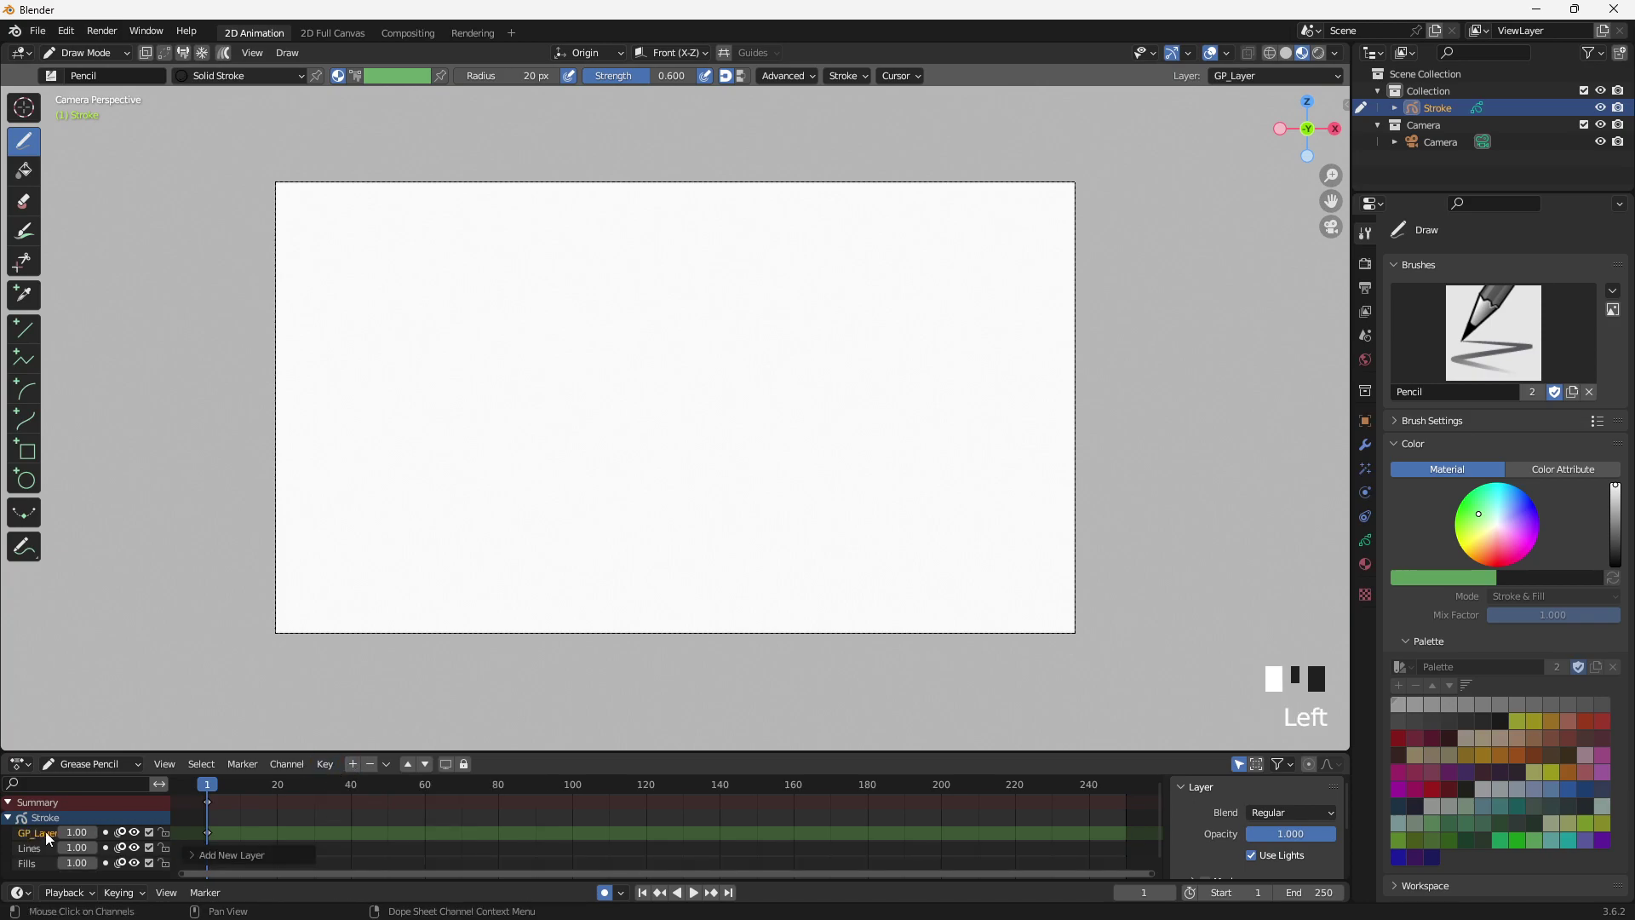
{"action": "left_click", "coordinate": [49, 839]}
{"action": "left_click", "coordinate": [46, 834]}
{"action": "double_click", "coordinate": [46, 833]}
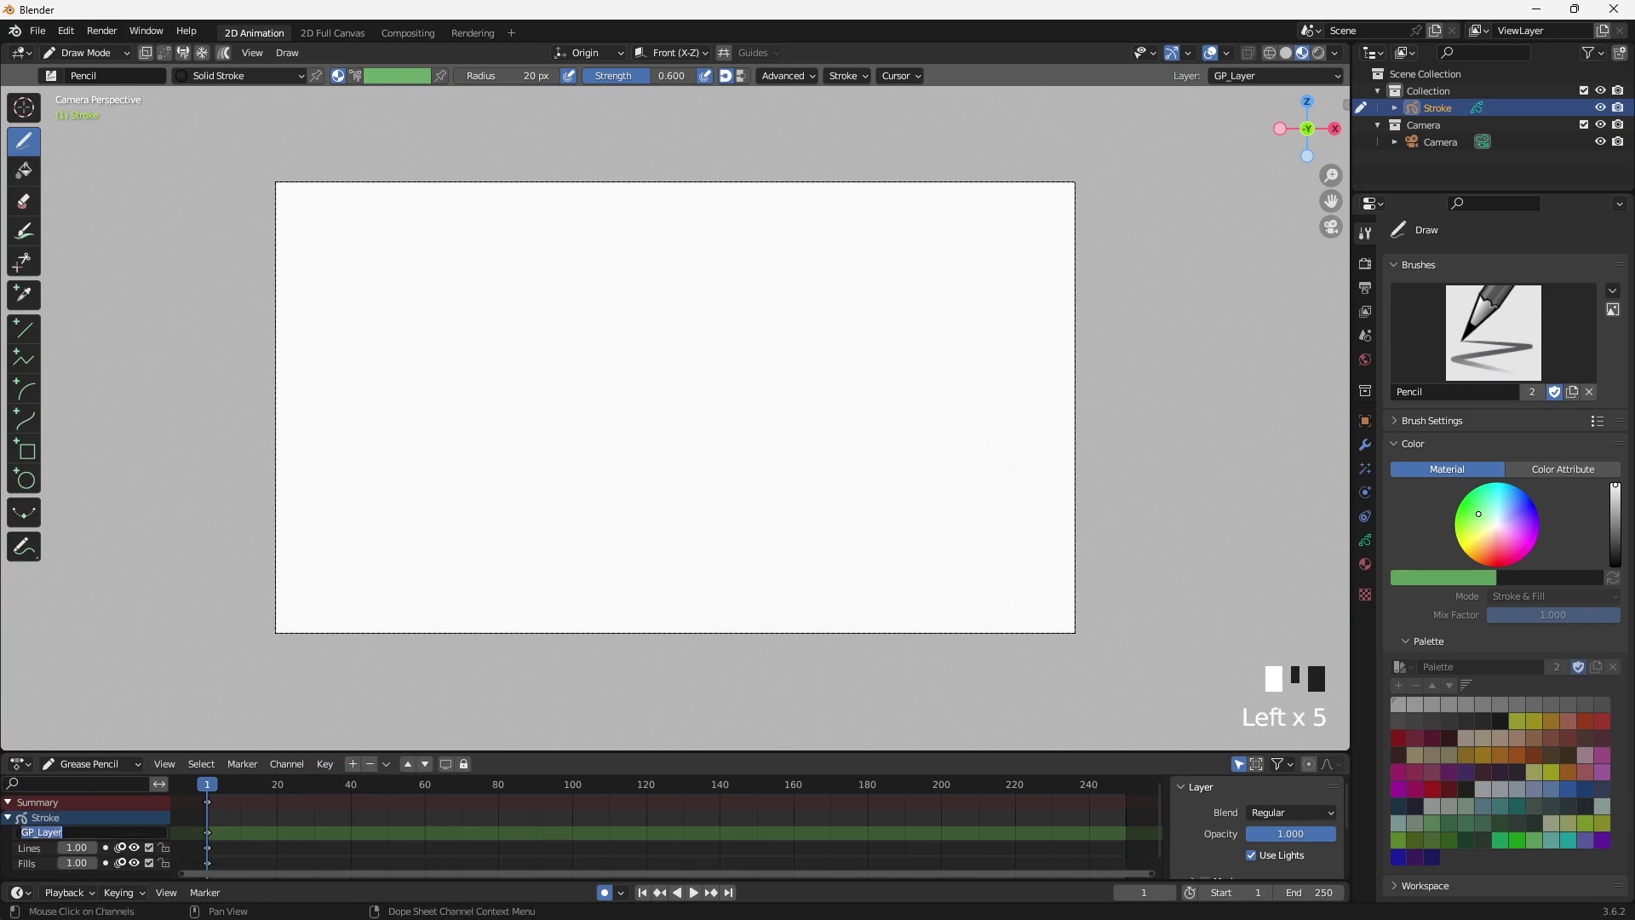
{"action": "type", "text": "Backg"}
{"action": "key", "text": "BackSpace"}
{"action": "type", "text": "kground"}
{"action": "key", "text": "Return"}
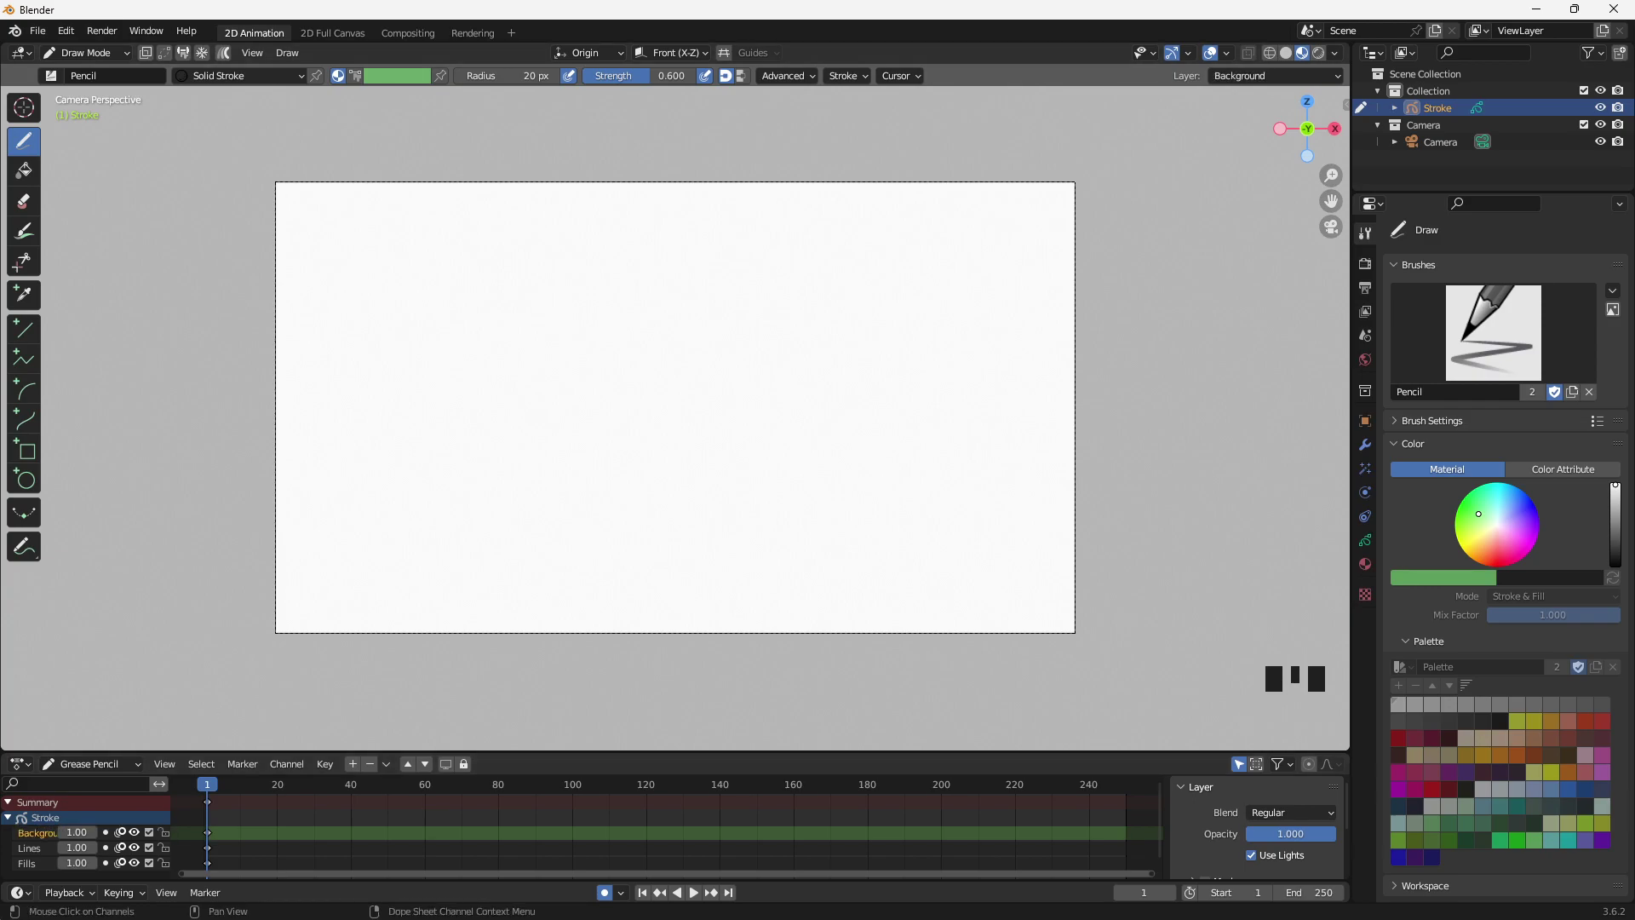
{"action": "left_click", "coordinate": [425, 764]}
{"action": "left_click", "coordinate": [425, 764]}
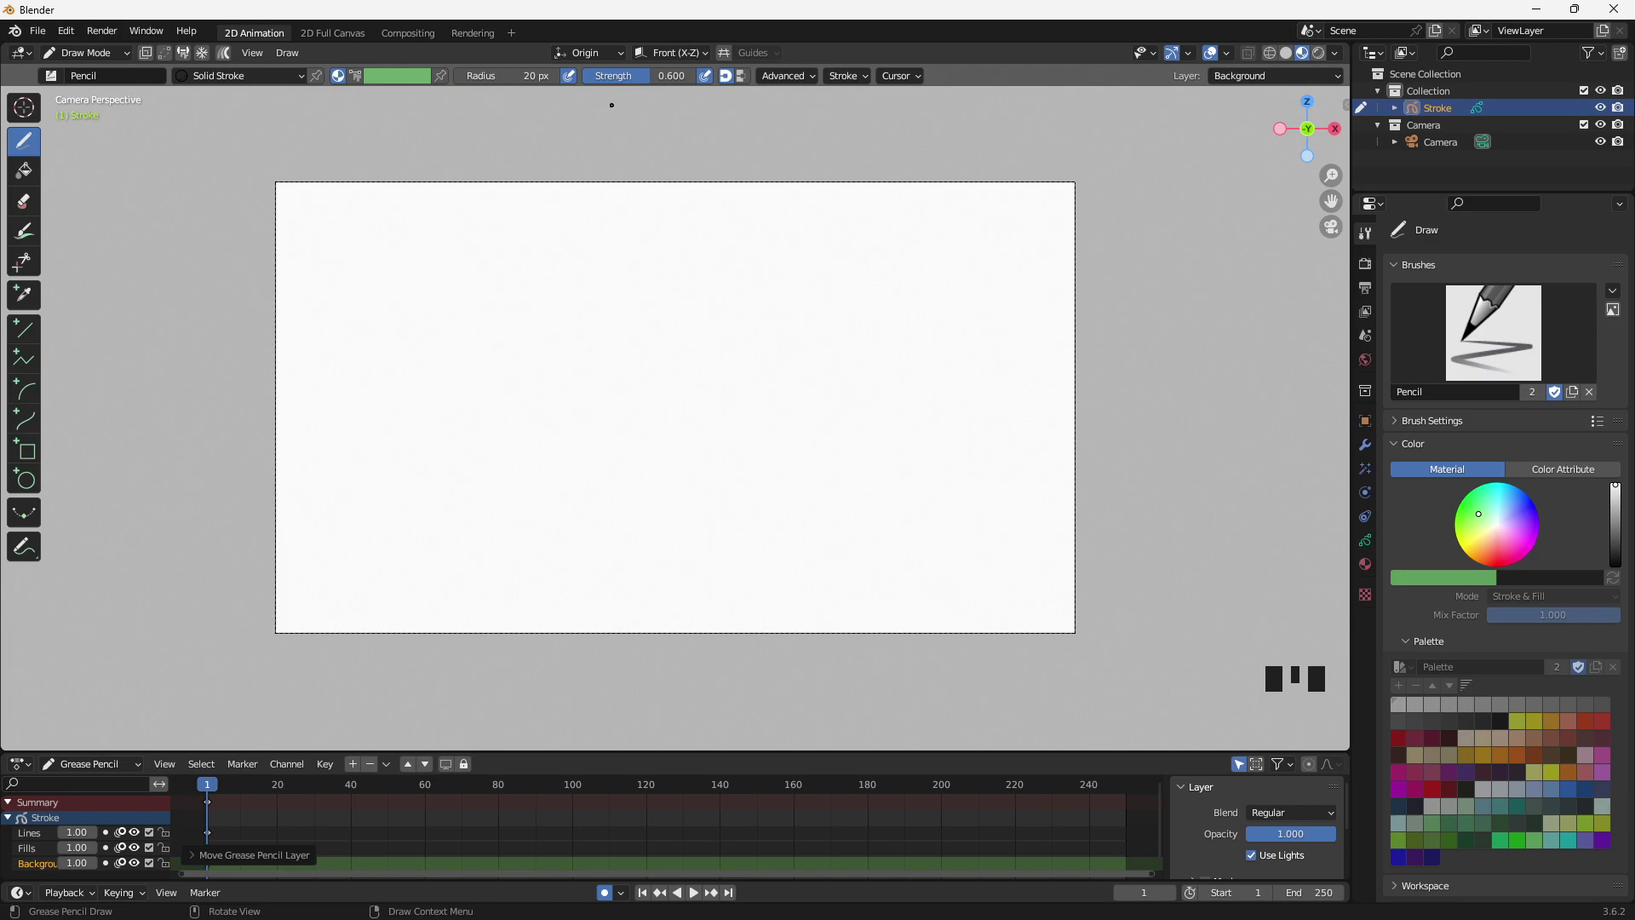
Set pencil Strength to 1.000 with pen pressure off, testing and undoing a stroke
{"action": "left_click_drag", "start_coordinate": [666, 76], "coordinate": [711, 85]}
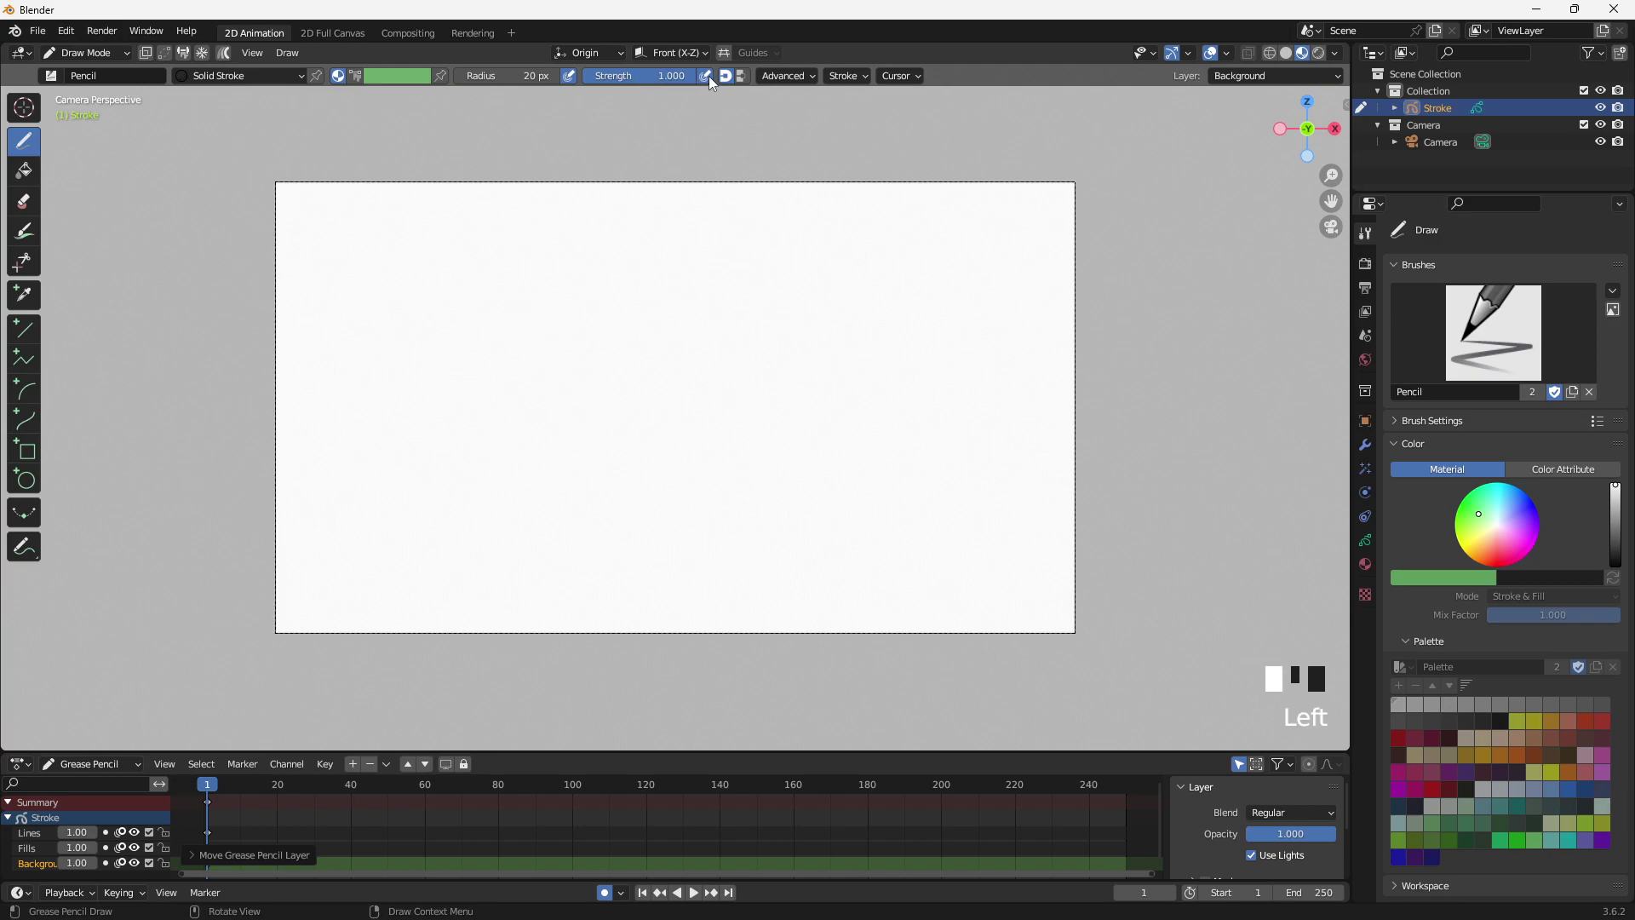
{"action": "left_click", "coordinate": [707, 77]}
{"action": "mouse_move", "coordinate": [622, 278]}
{"action": "left_mouse_down"}
{"action": "mouse_move", "coordinate": [565, 278]}
{"action": "mouse_move", "coordinate": [649, 368]}
{"action": "mouse_move", "coordinate": [673, 309]}
{"action": "mouse_move", "coordinate": [605, 275]}
{"action": "left_mouse_up"}
{"action": "key", "text": "ctrl+z"}
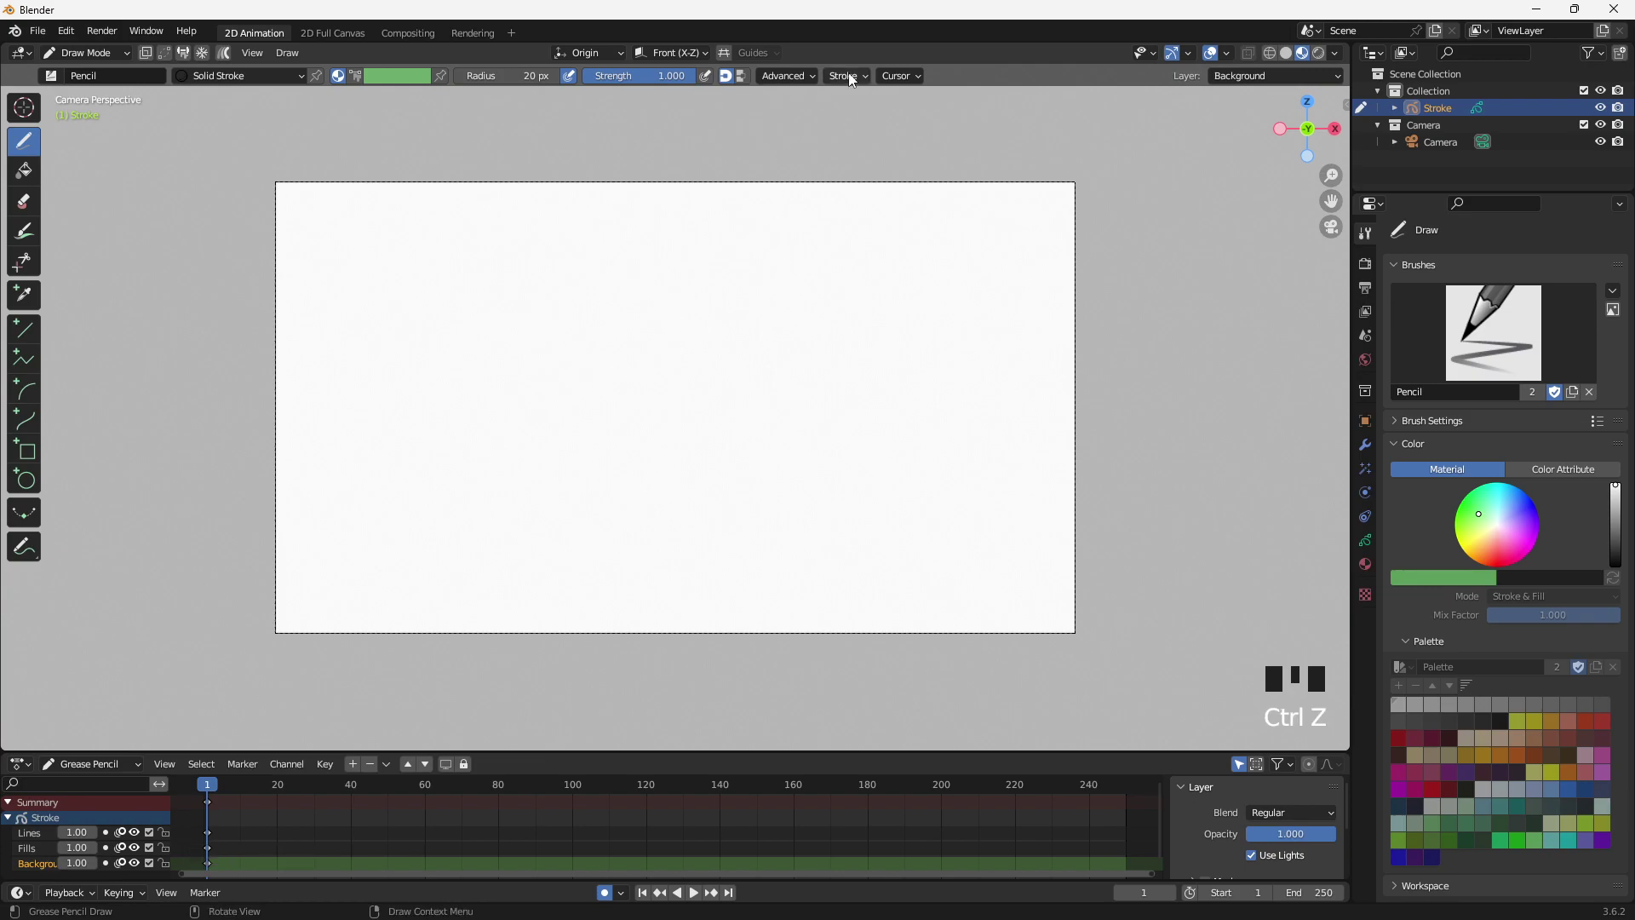
Enable Stabilize Stroke with an 11 px radius, then test and undo a wavy line
{"action": "left_click", "coordinate": [846, 76]}
{"action": "left_click", "coordinate": [750, 447]}
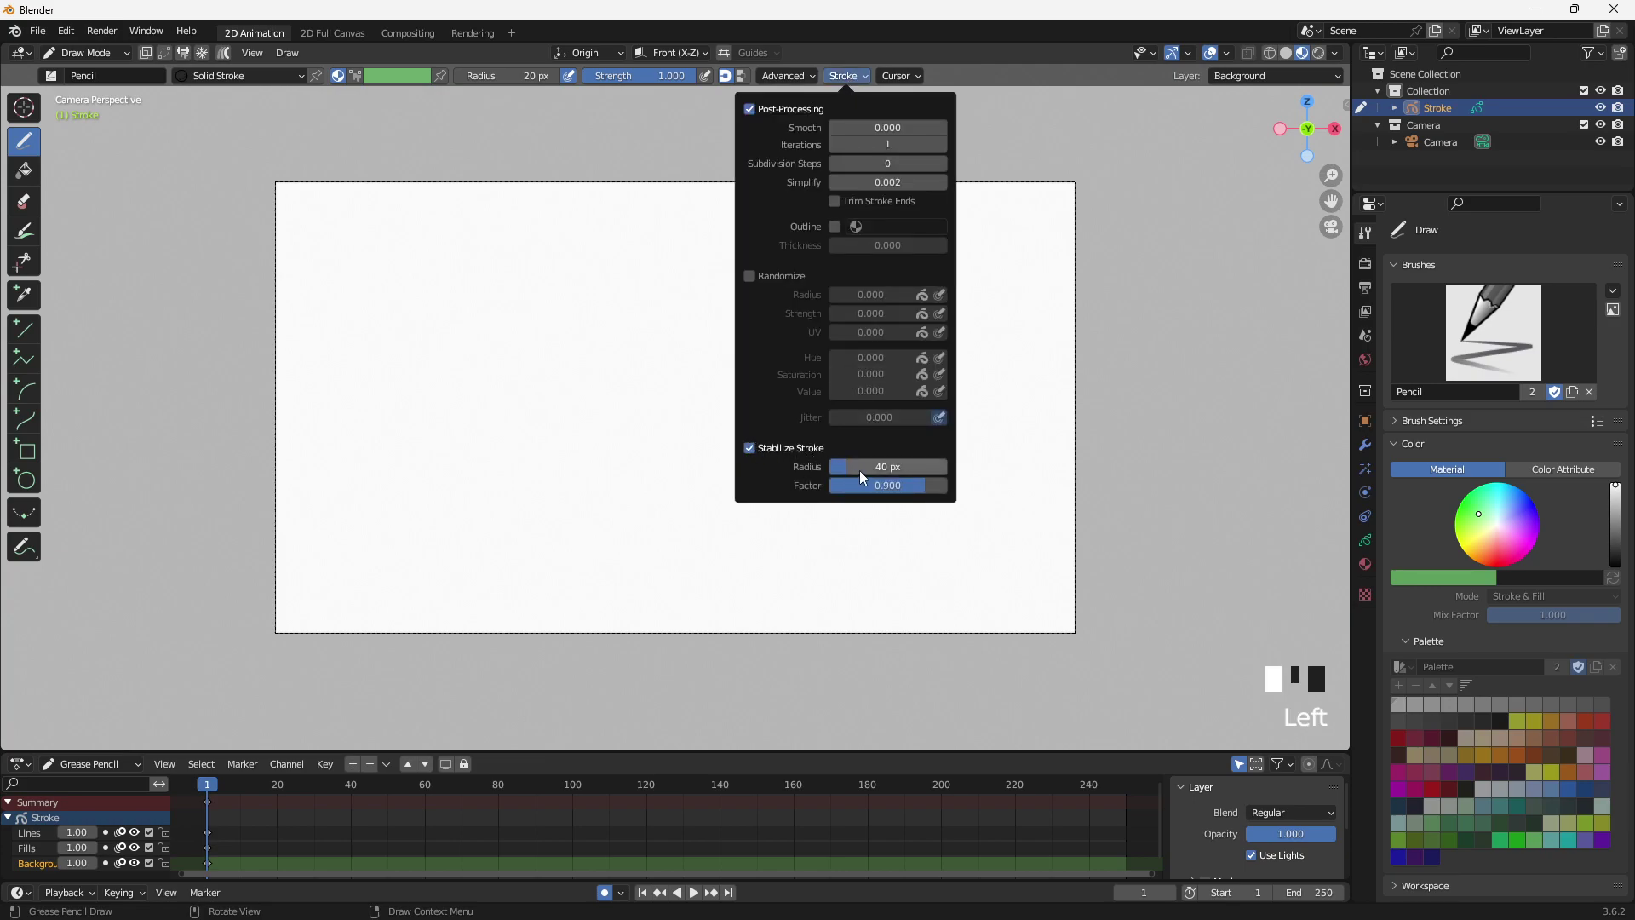
{"action": "mouse_move", "coordinate": [858, 470]}
{"action": "left_mouse_down"}
{"action": "mouse_move", "coordinate": [835, 470]}
{"action": "mouse_move", "coordinate": [907, 485]}
{"action": "mouse_move", "coordinate": [878, 486]}
{"action": "left_mouse_up"}
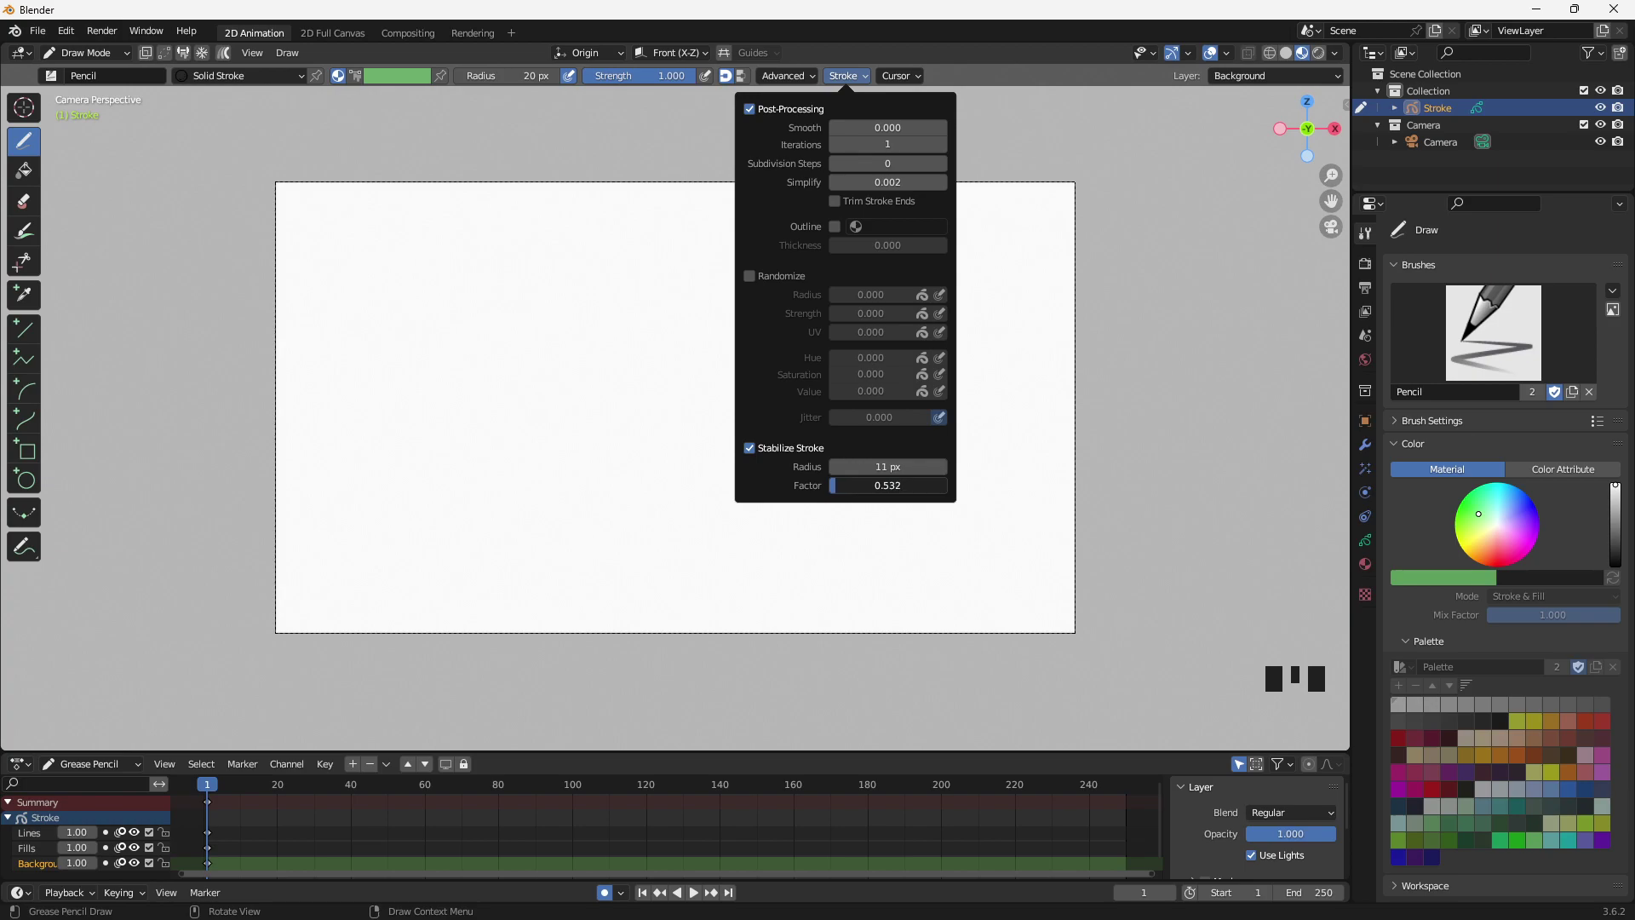
{"action": "mouse_move", "coordinate": [330, 435]}
{"action": "left_mouse_down"}
{"action": "mouse_move", "coordinate": [403, 423]}
{"action": "mouse_move", "coordinate": [1039, 444]}
{"action": "left_mouse_up"}
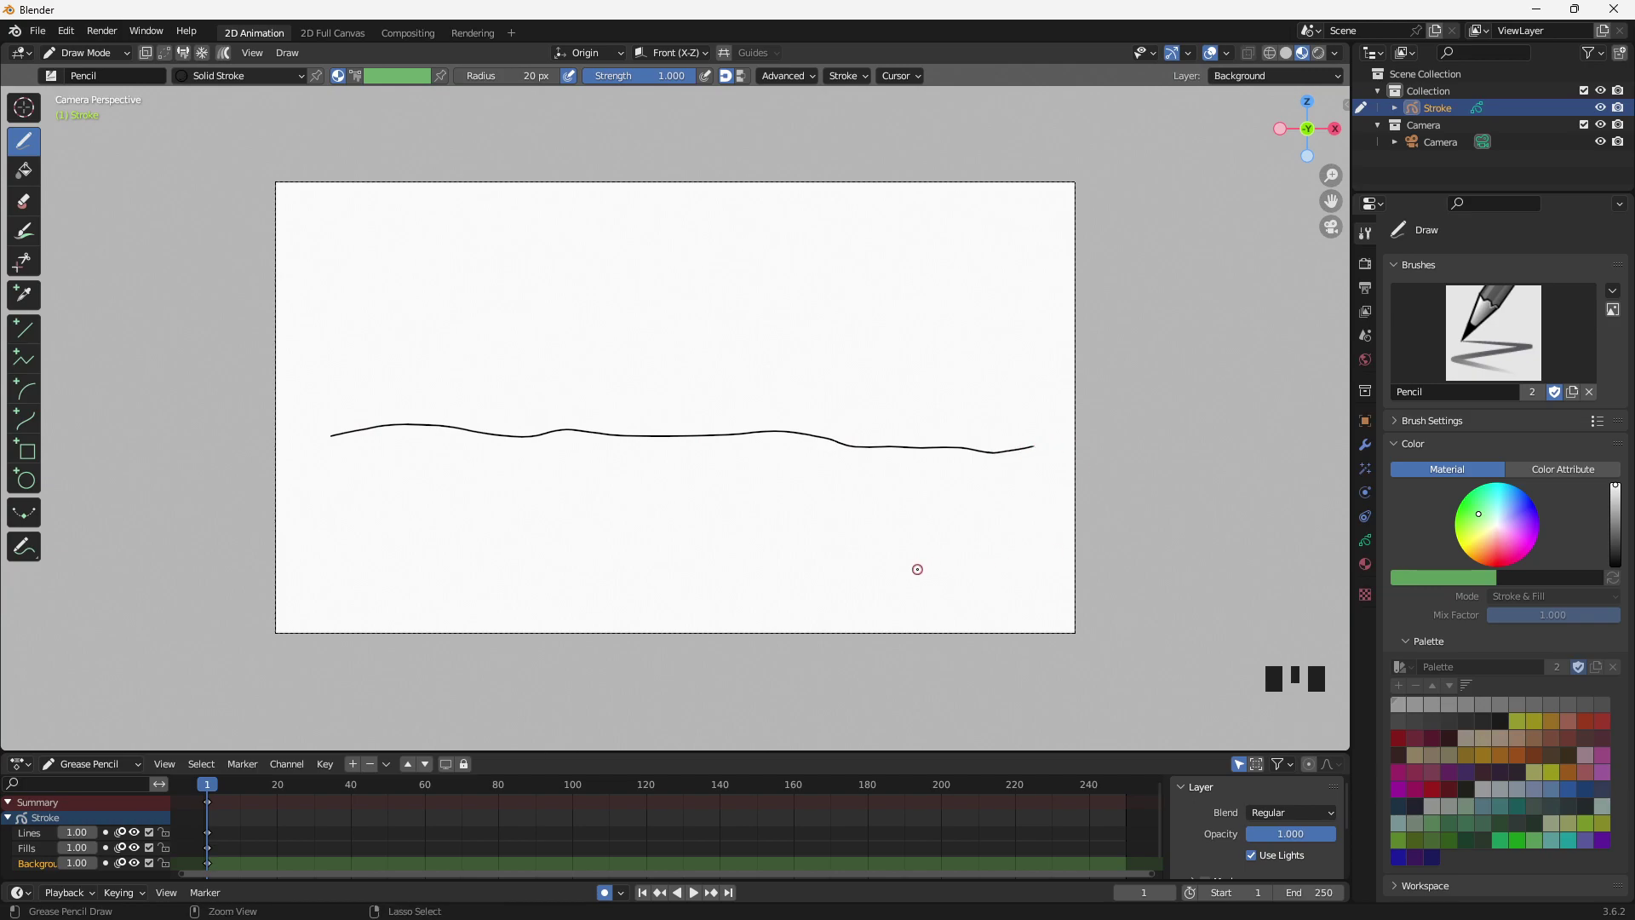
{"action": "key", "text": "ctrl+z"}
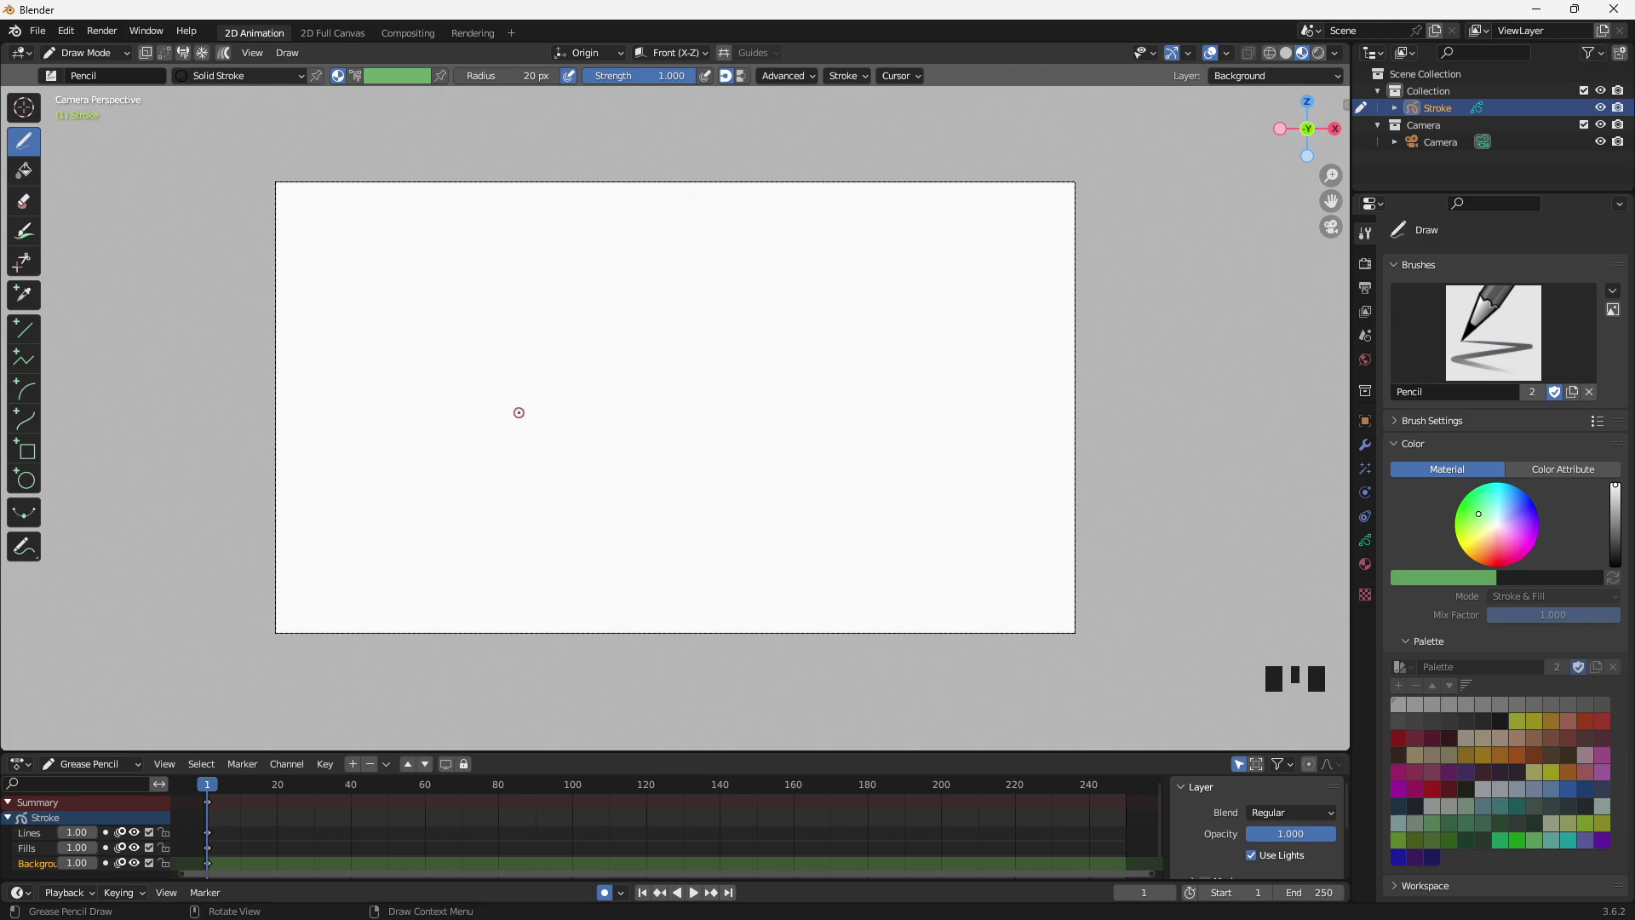
Choose the Solid Fill material and draw a large grey filled blob in the camera frame
{"action": "left_click", "coordinate": [258, 76]}
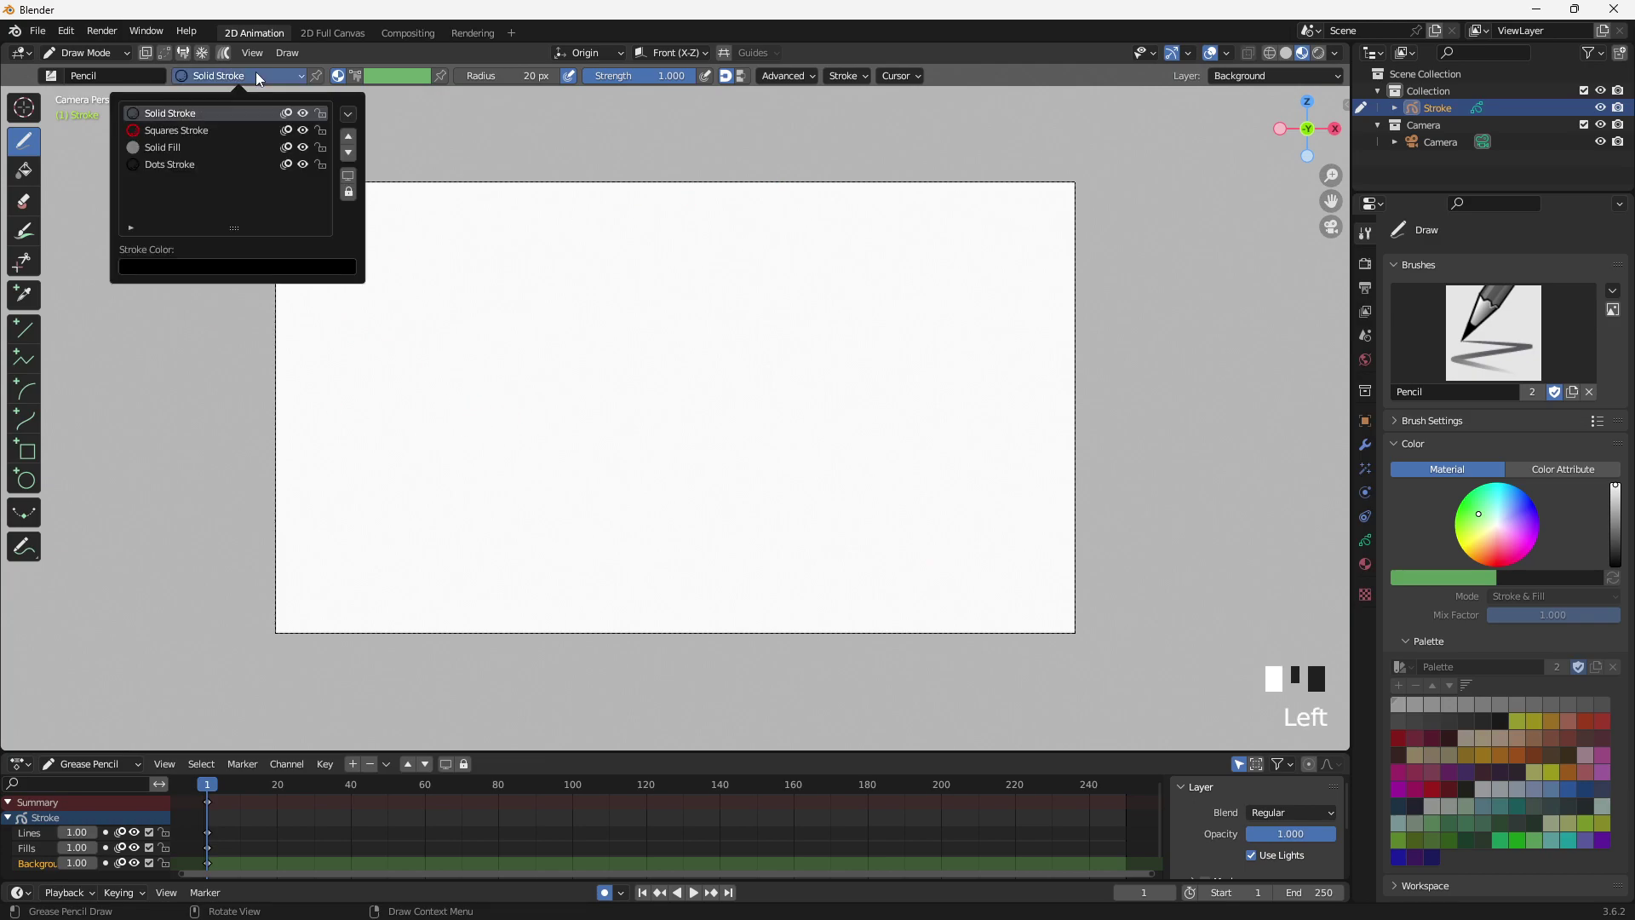
{"action": "left_click", "coordinate": [172, 150]}
{"action": "mouse_move", "coordinate": [497, 307]}
{"action": "left_mouse_down"}
{"action": "mouse_move", "coordinate": [409, 341]}
{"action": "mouse_move", "coordinate": [427, 447]}
{"action": "mouse_move", "coordinate": [572, 514]}
{"action": "mouse_move", "coordinate": [691, 491]}
{"action": "mouse_move", "coordinate": [809, 287]}
{"action": "mouse_move", "coordinate": [685, 226]}
{"action": "mouse_move", "coordinate": [599, 320]}
{"action": "mouse_move", "coordinate": [541, 346]}
{"action": "mouse_move", "coordinate": [494, 306]}
{"action": "left_mouse_up"}
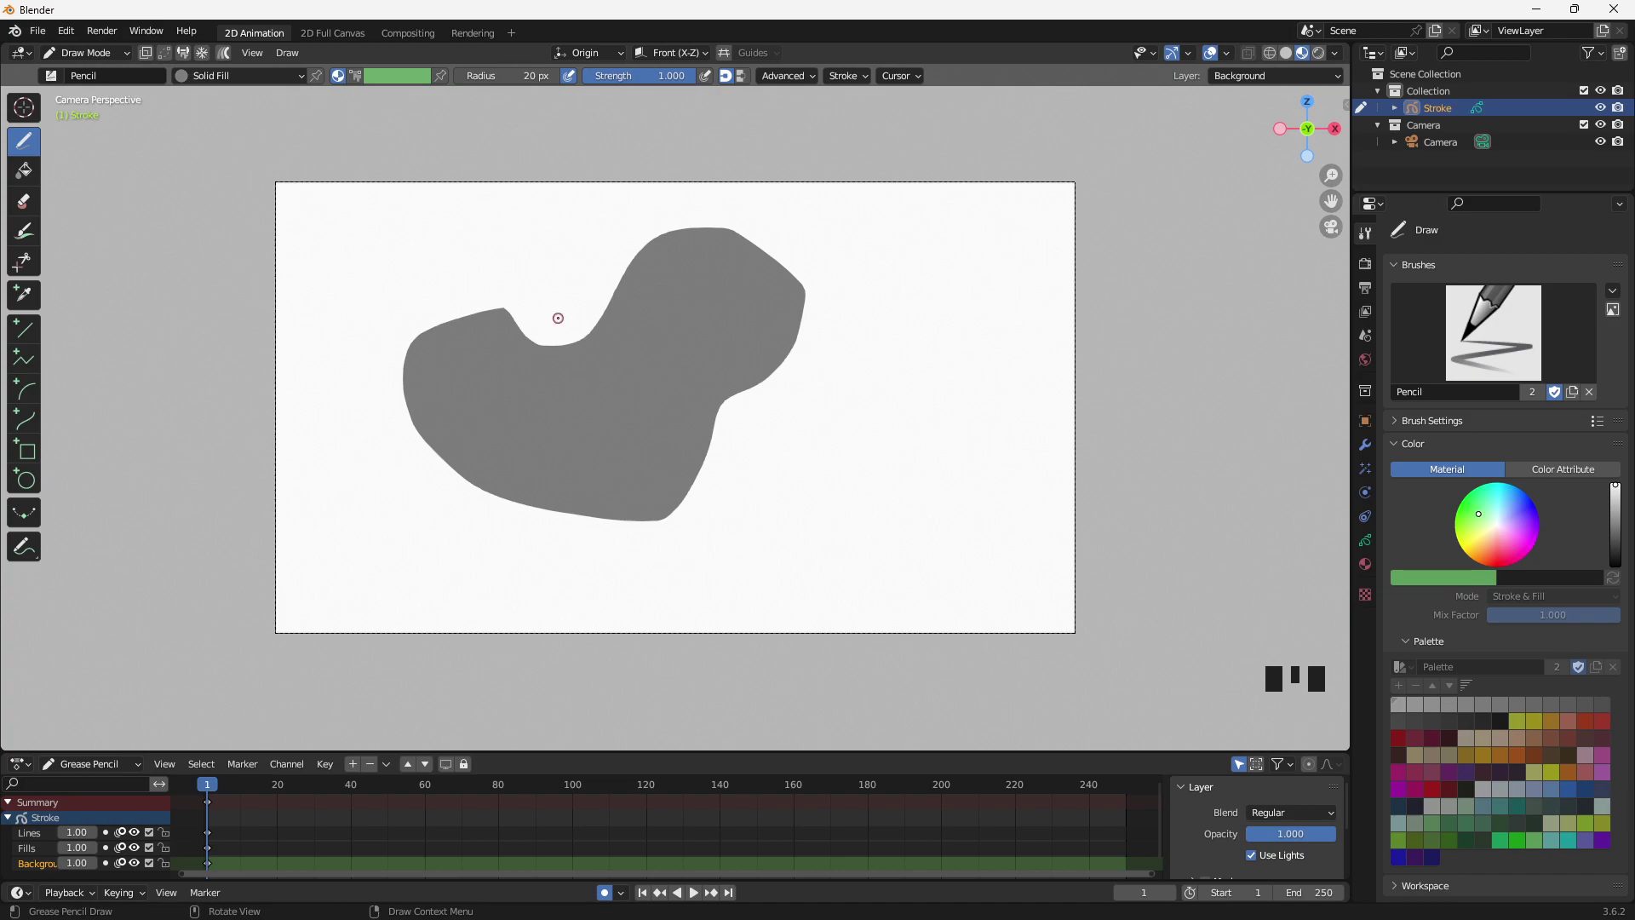
Undo the grey blob and switch the pencil to a violet Color Attribute, testing and undoing a fill
{"action": "key", "text": "ctrl+z"}
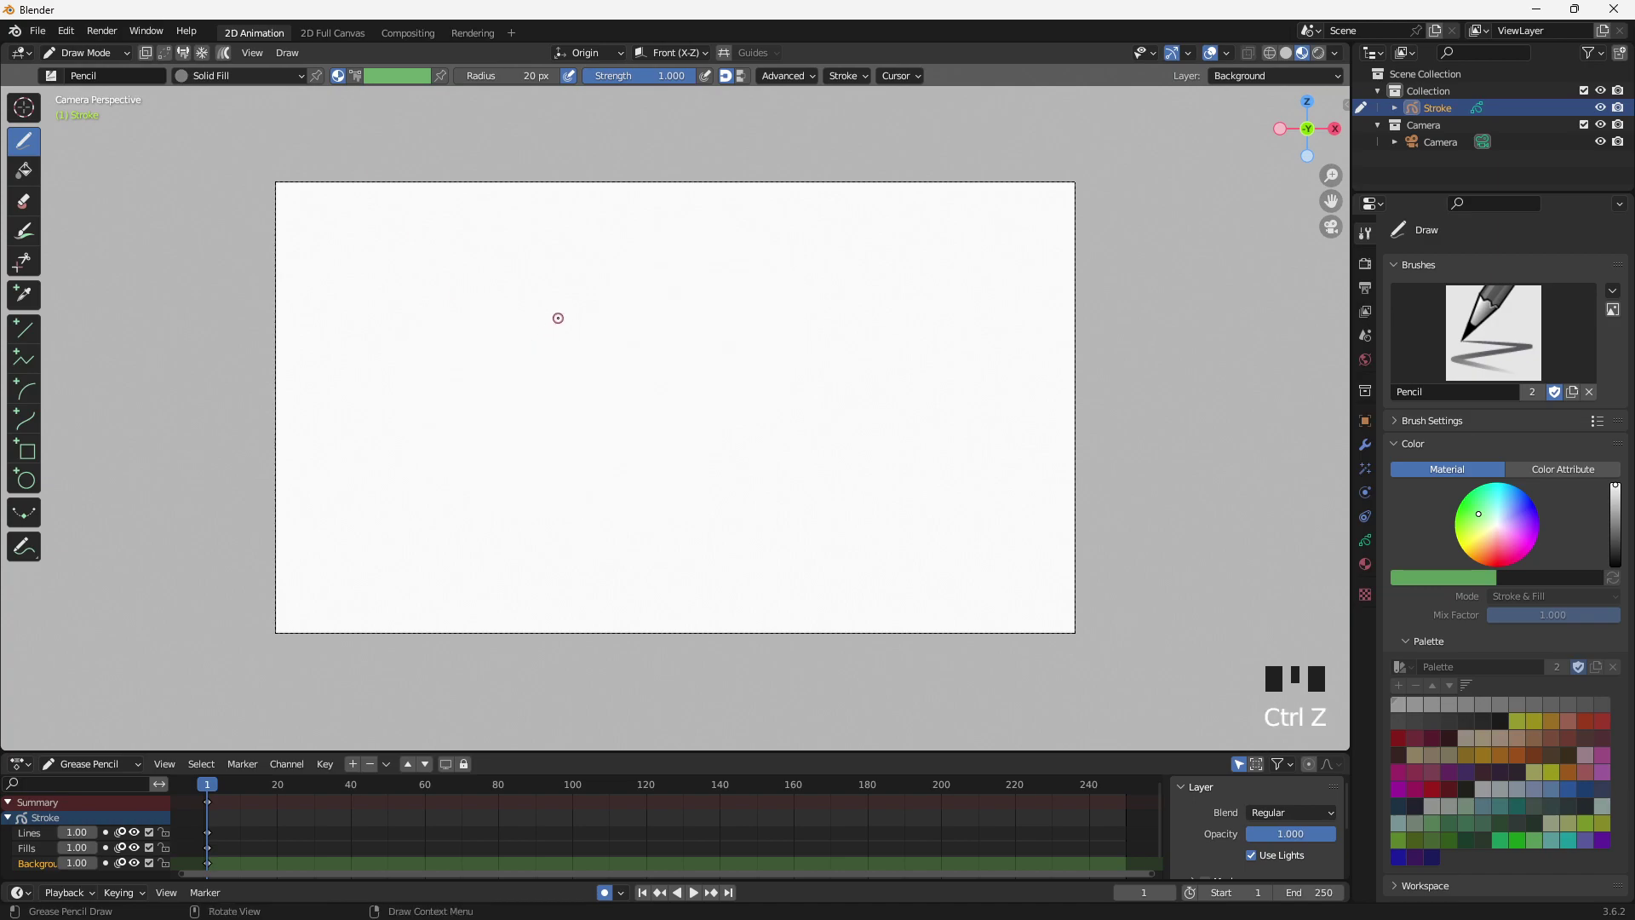
{"action": "left_click", "coordinate": [354, 80]}
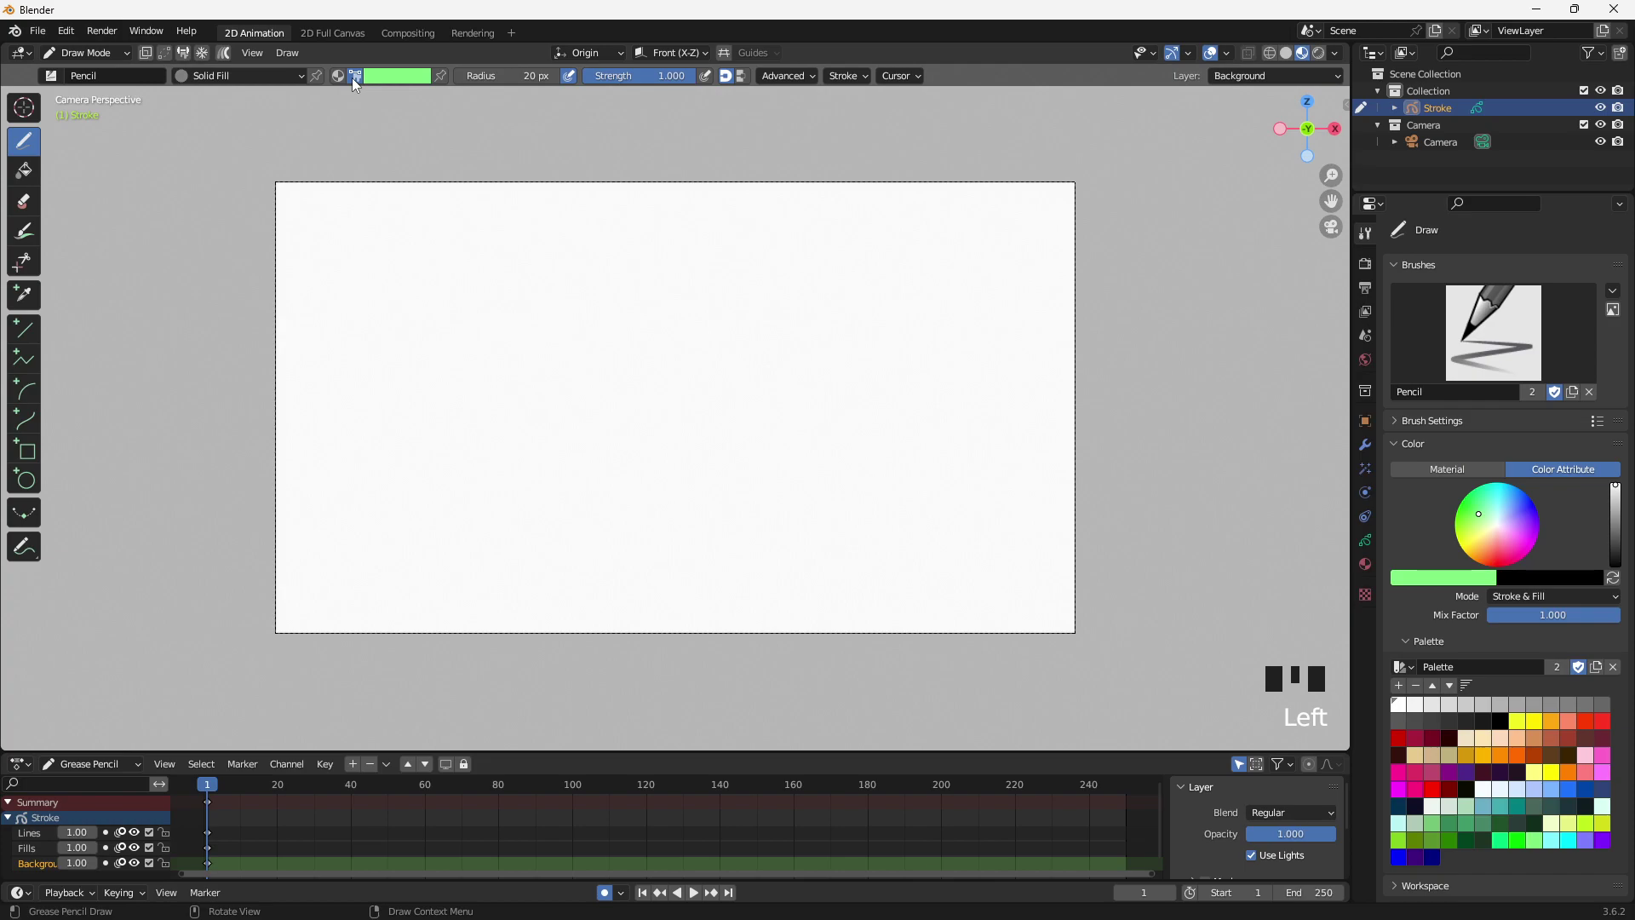
{"action": "left_click", "coordinate": [386, 75]}
{"action": "left_click", "coordinate": [378, 134]}
{"action": "left_click_drag", "start_coordinate": [378, 135], "coordinate": [431, 138]}
{"action": "mouse_move", "coordinate": [788, 279]}
{"action": "left_mouse_down"}
{"action": "mouse_move", "coordinate": [537, 314]}
{"action": "mouse_move", "coordinate": [854, 555]}
{"action": "mouse_move", "coordinate": [946, 317]}
{"action": "mouse_move", "coordinate": [835, 270]}
{"action": "mouse_move", "coordinate": [788, 279]}
{"action": "left_mouse_up"}
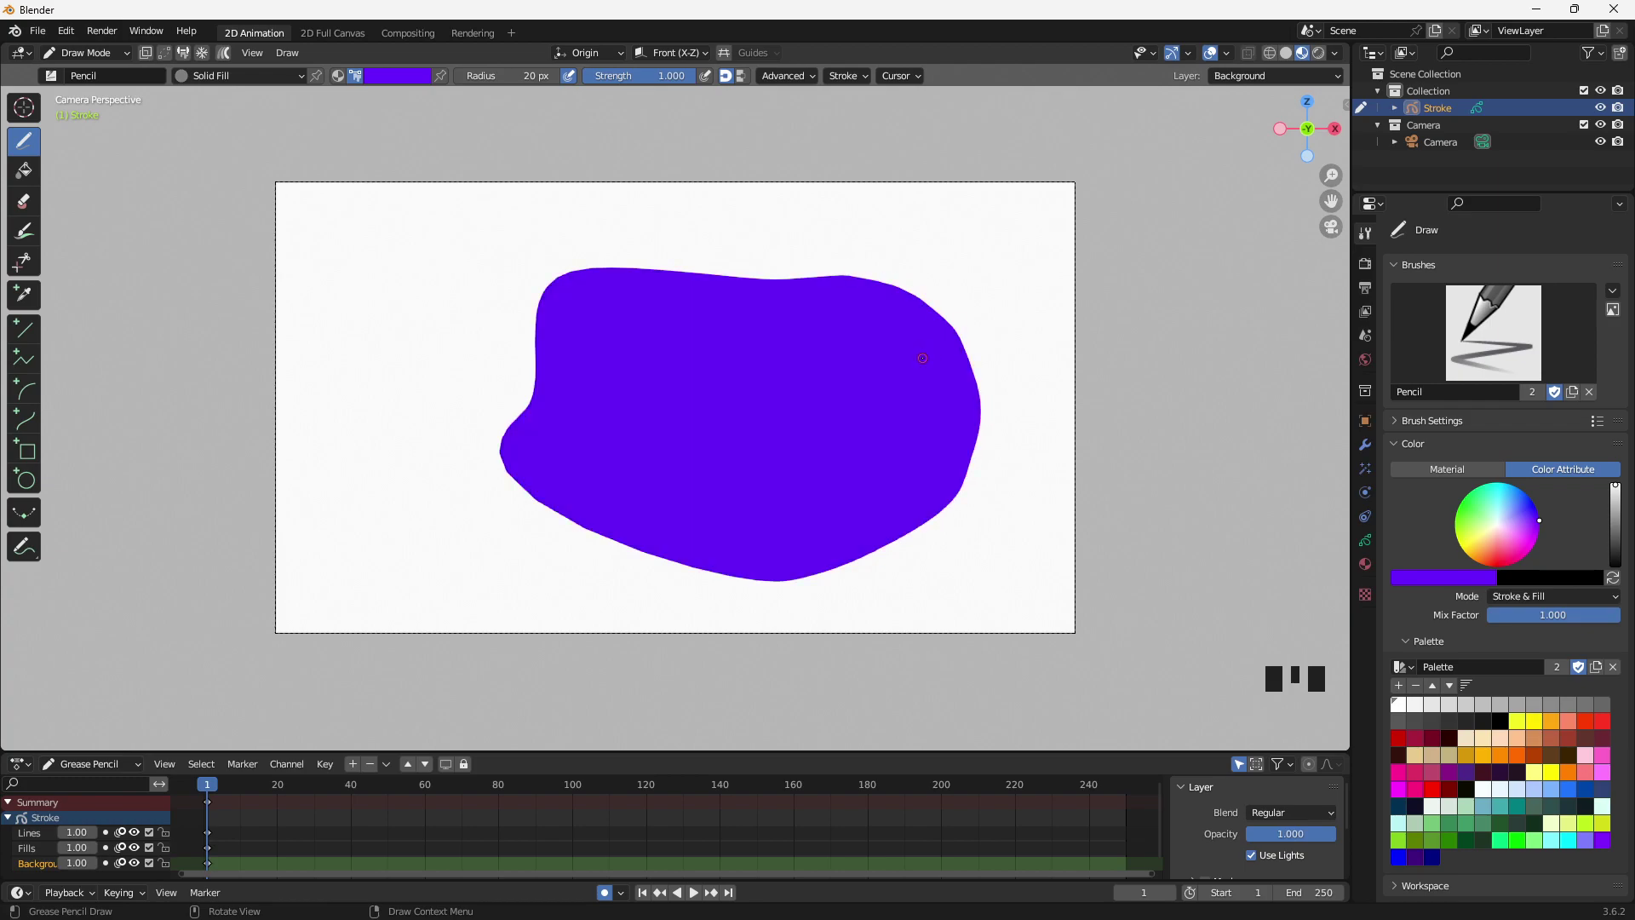
{"action": "key", "text": "ctrl+z"}
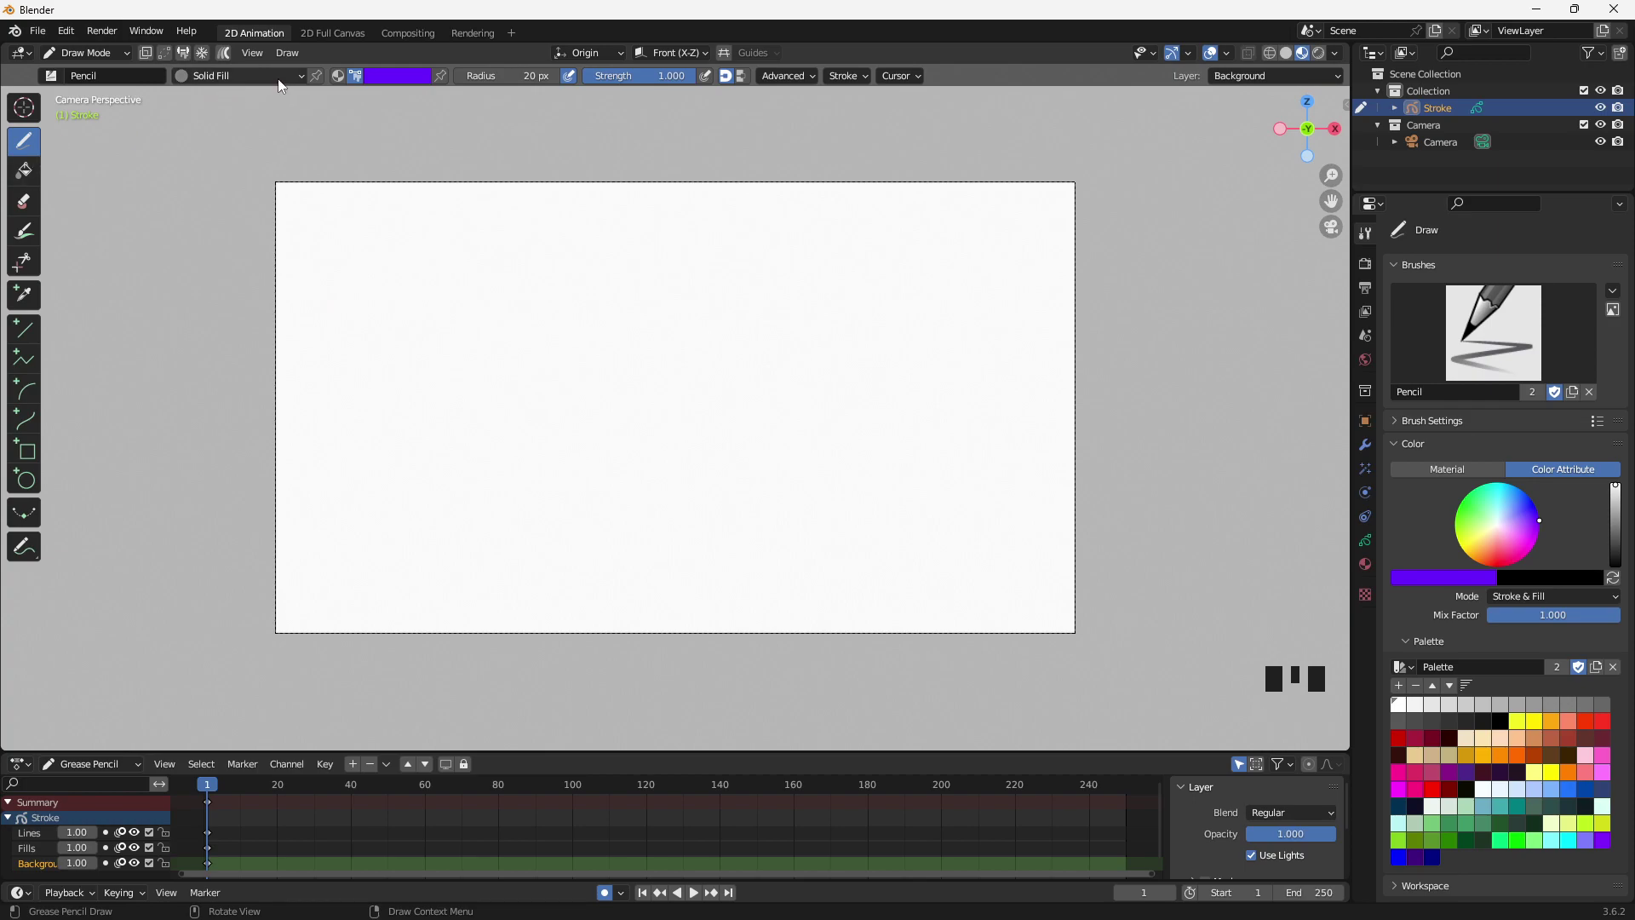
Switch to the Solid Stroke material and draw a closed violet outline near the canvas centre
{"action": "left_click", "coordinate": [223, 75]}
{"action": "left_click", "coordinate": [201, 116]}
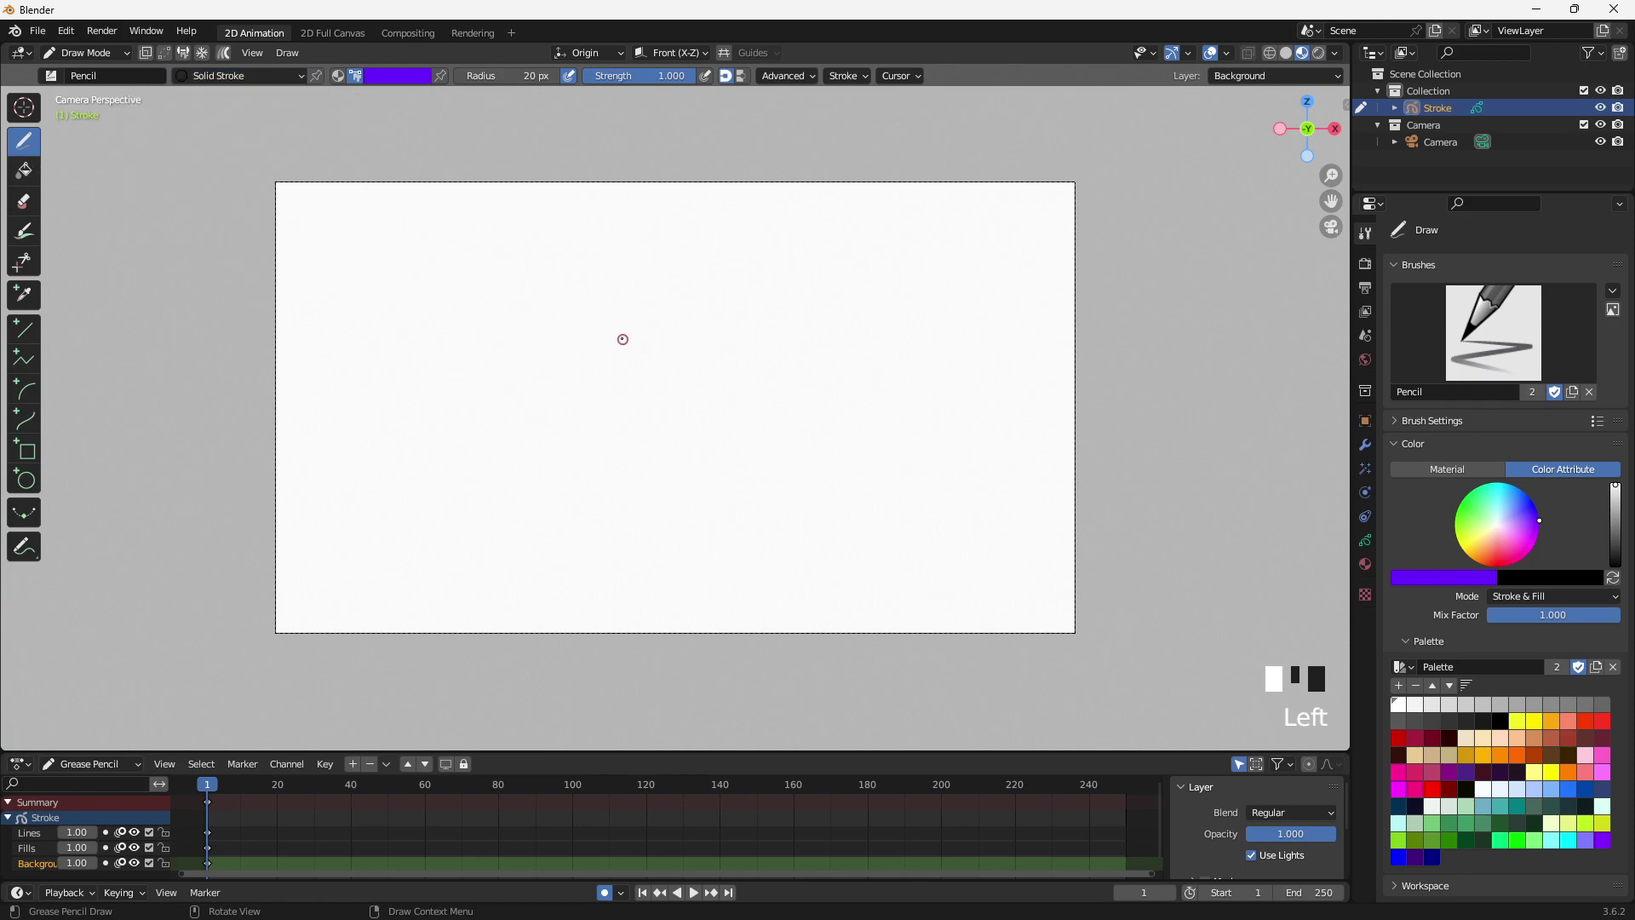
{"action": "mouse_move", "coordinate": [635, 301]}
{"action": "left_mouse_down"}
{"action": "mouse_move", "coordinate": [766, 423]}
{"action": "mouse_move", "coordinate": [632, 300]}
{"action": "left_mouse_up"}
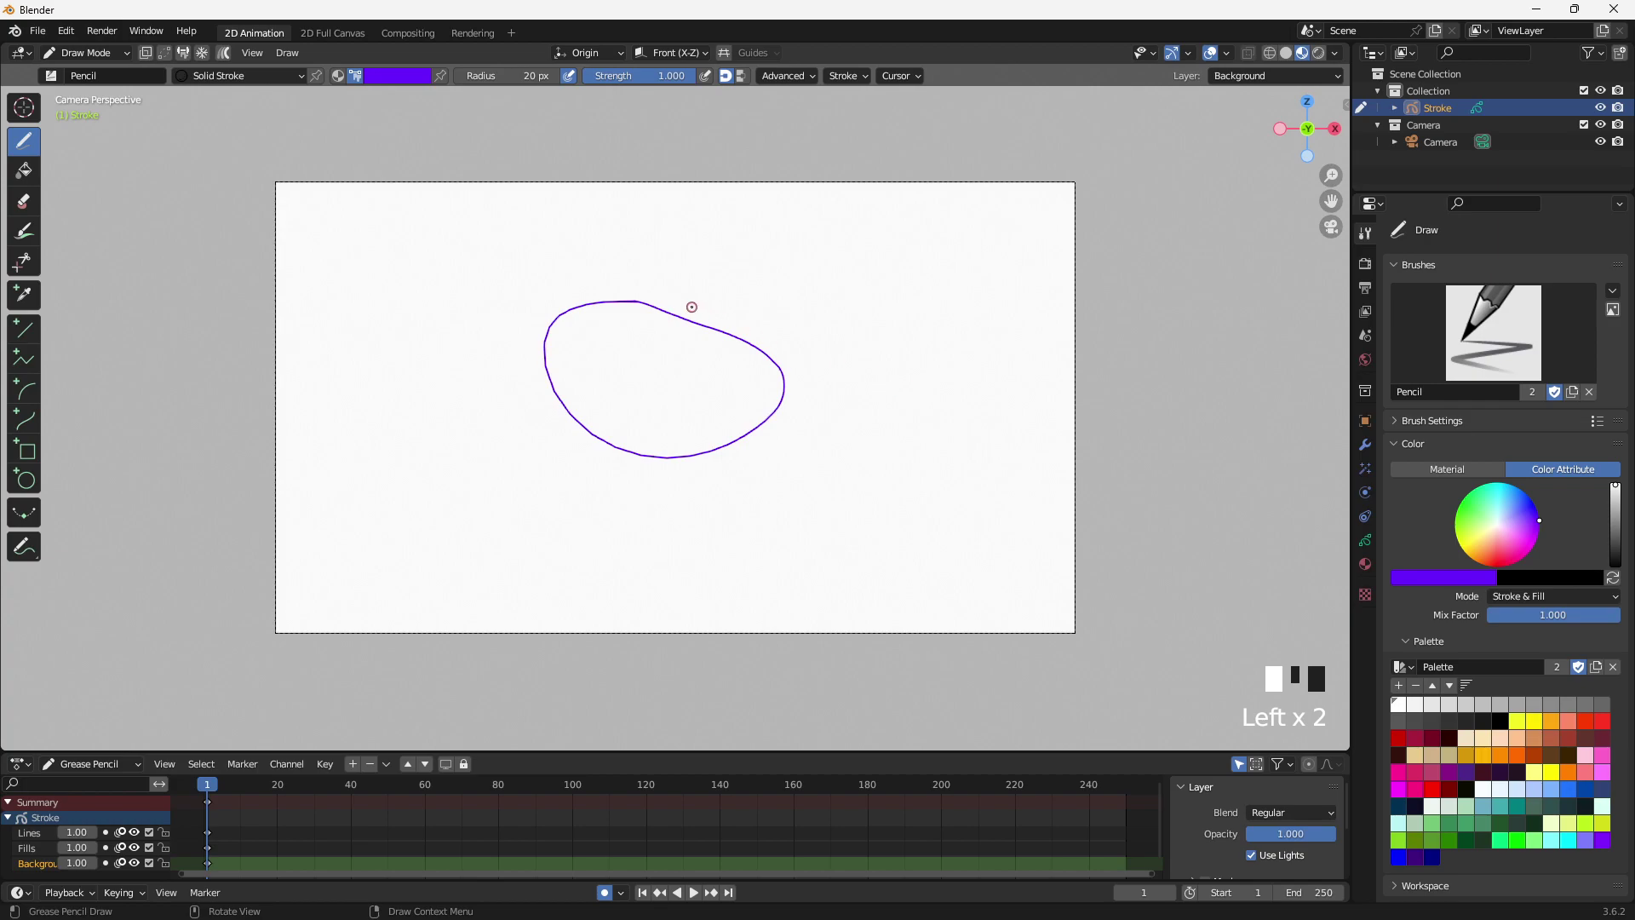
Fill the violet outline with the Solid Fill material using the Fill tool
{"action": "left_click", "coordinate": [24, 169]}
{"action": "left_click", "coordinate": [241, 77]}
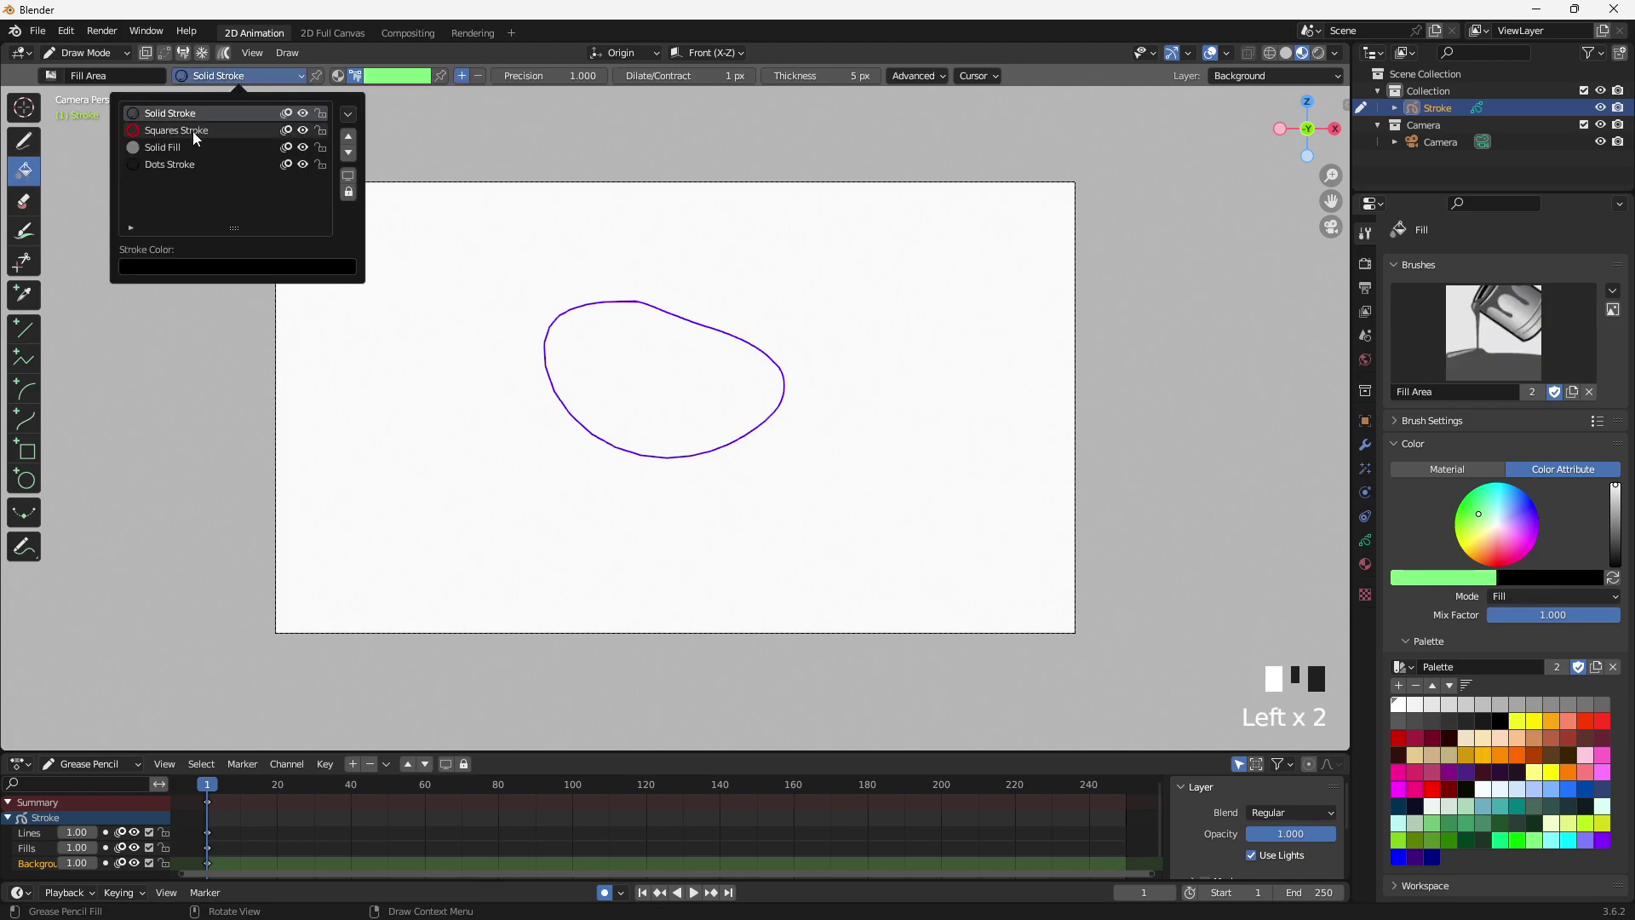
{"action": "left_click", "coordinate": [158, 147]}
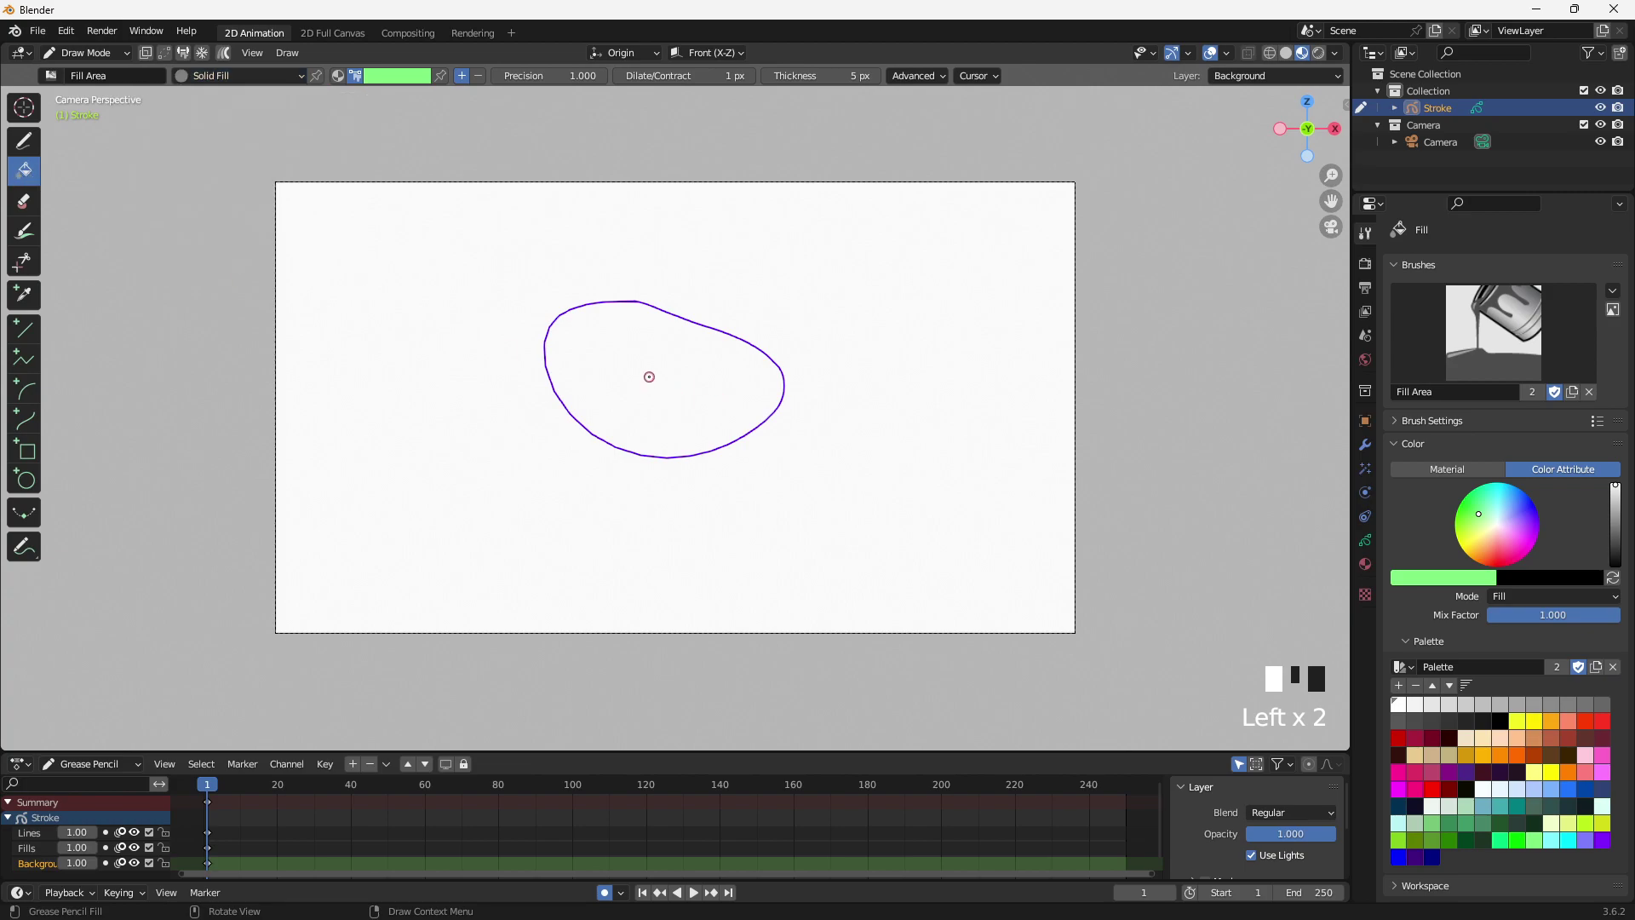
{"action": "left_click", "coordinate": [656, 374]}
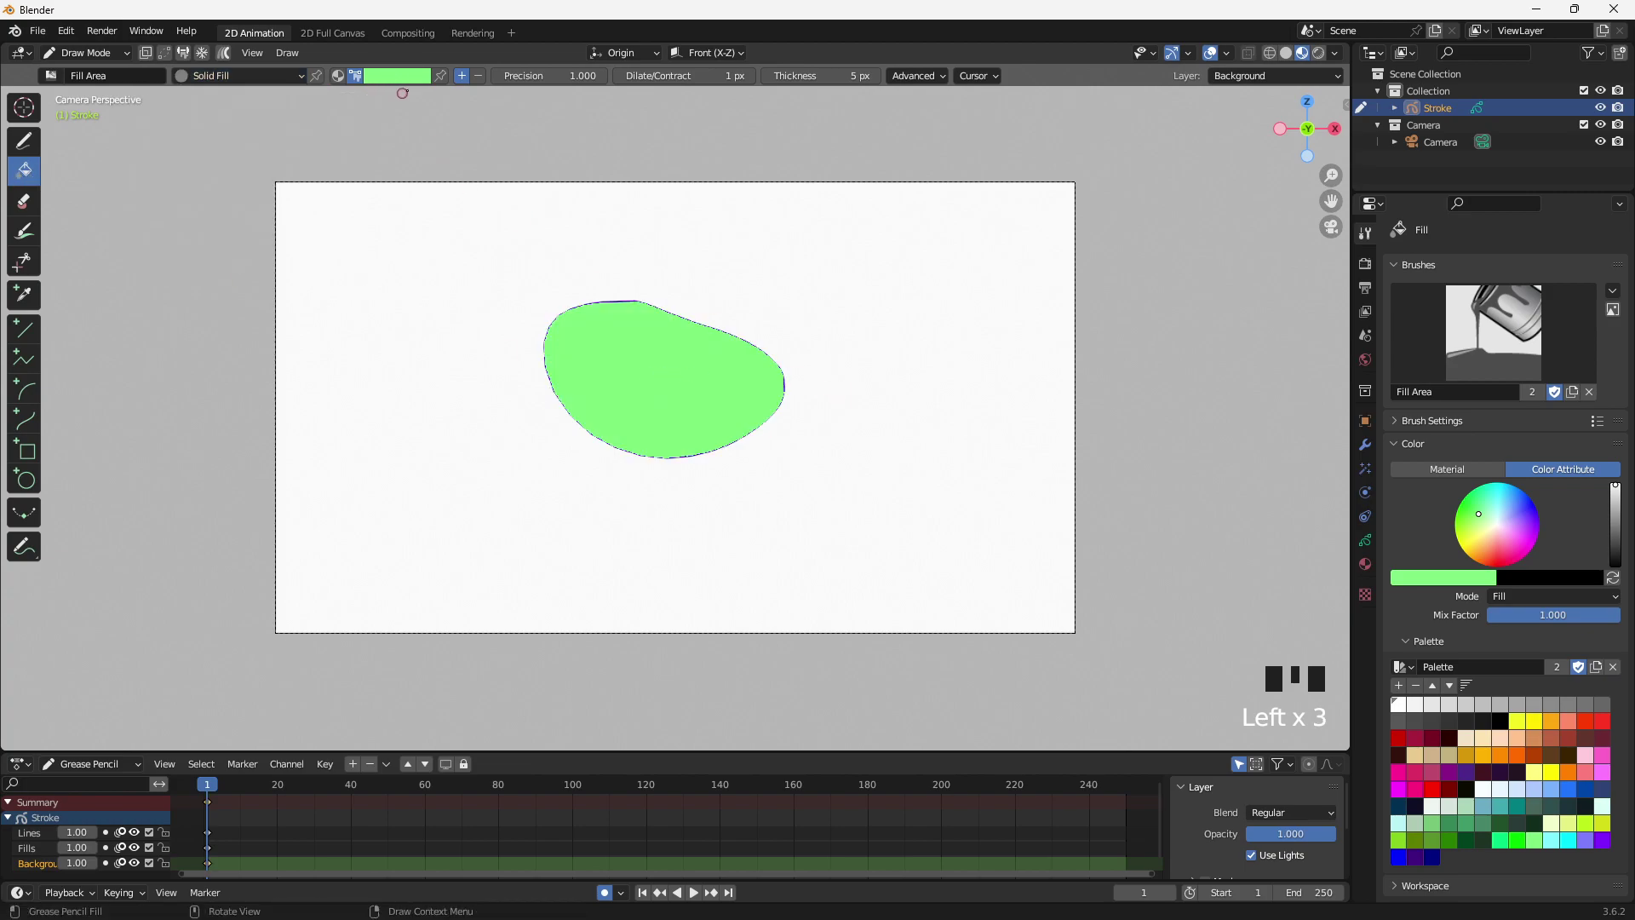
Undo the fill and the outline, returning to the Draw tool
{"action": "key", "text": "ctrl+z"}
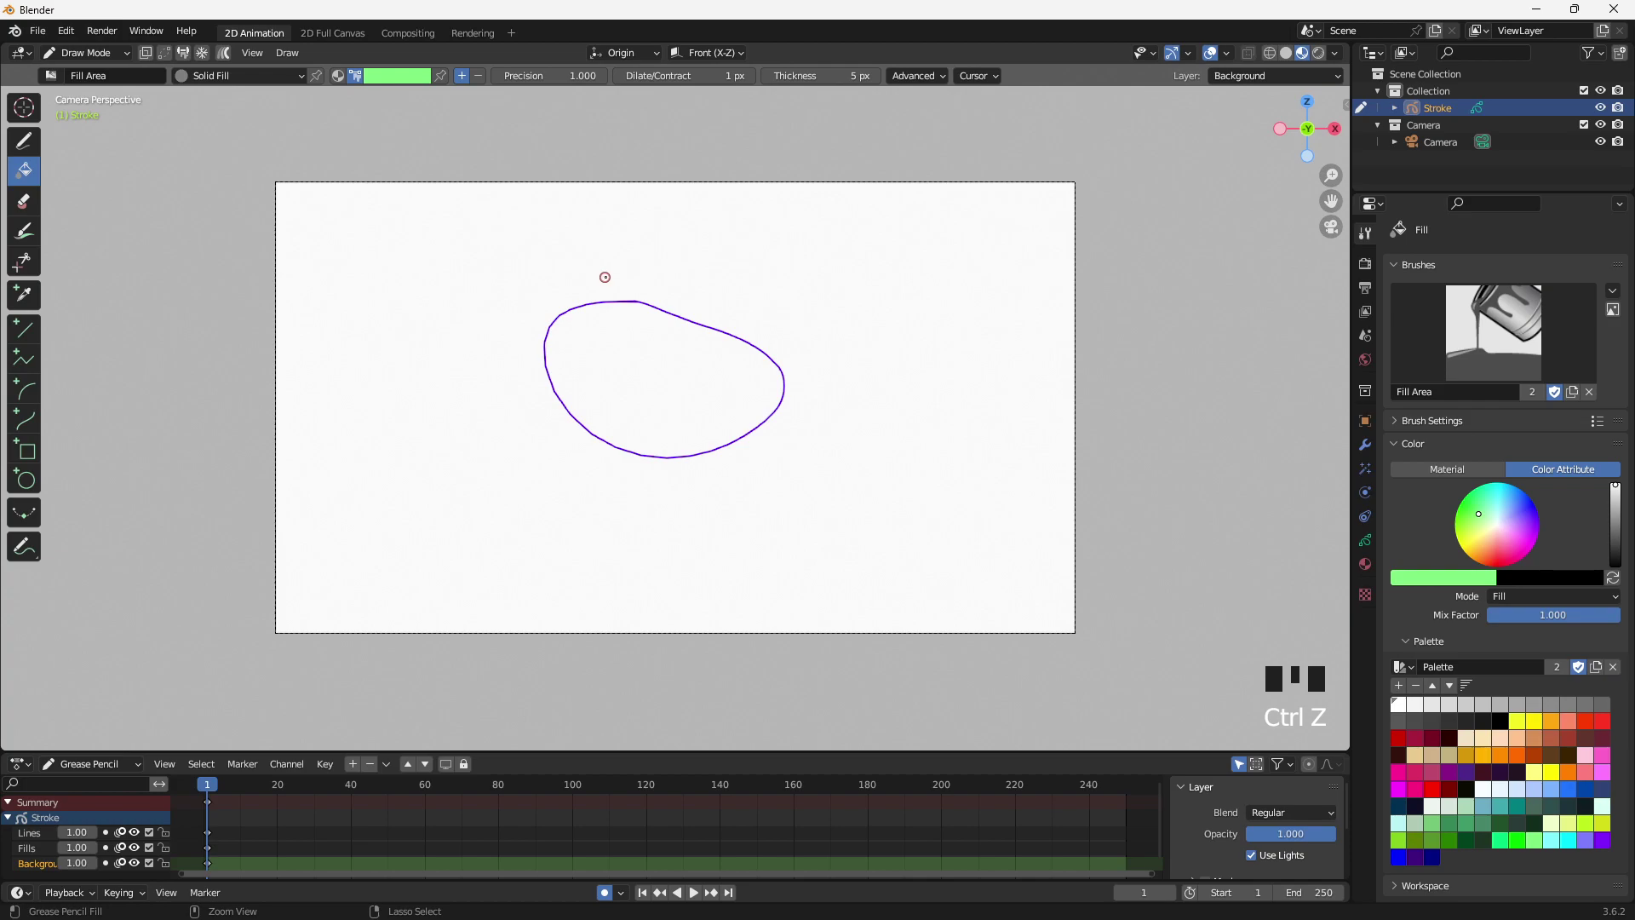
{"action": "key", "text": "ctrl+z"}
{"action": "key", "text": "ctrl+z"}
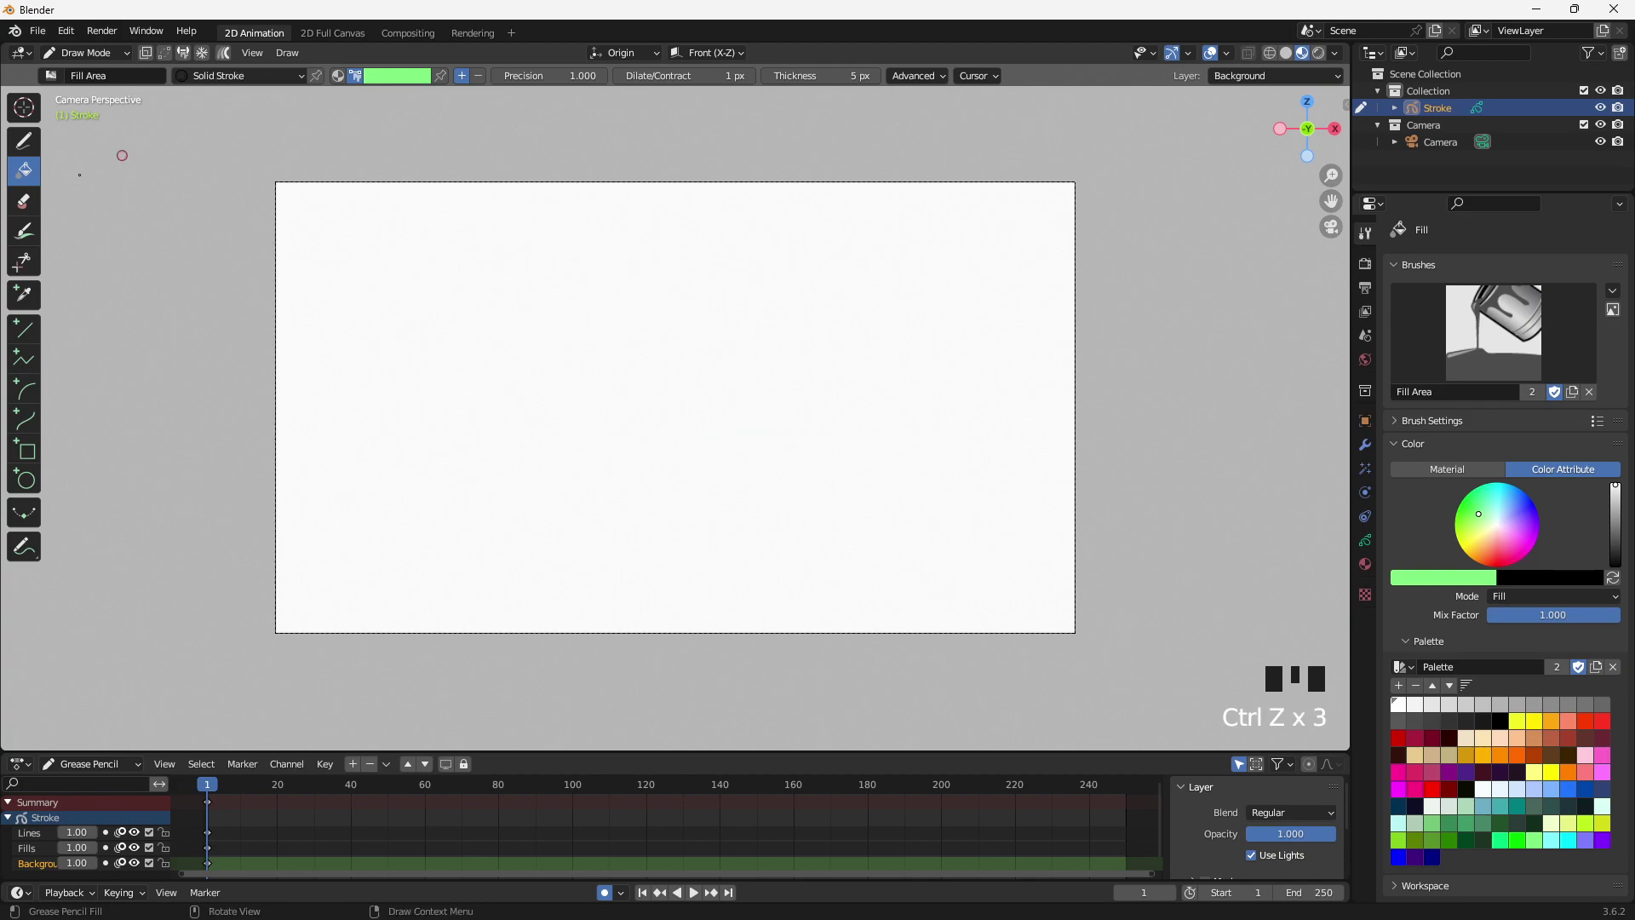
{"action": "left_click", "coordinate": [24, 141]}
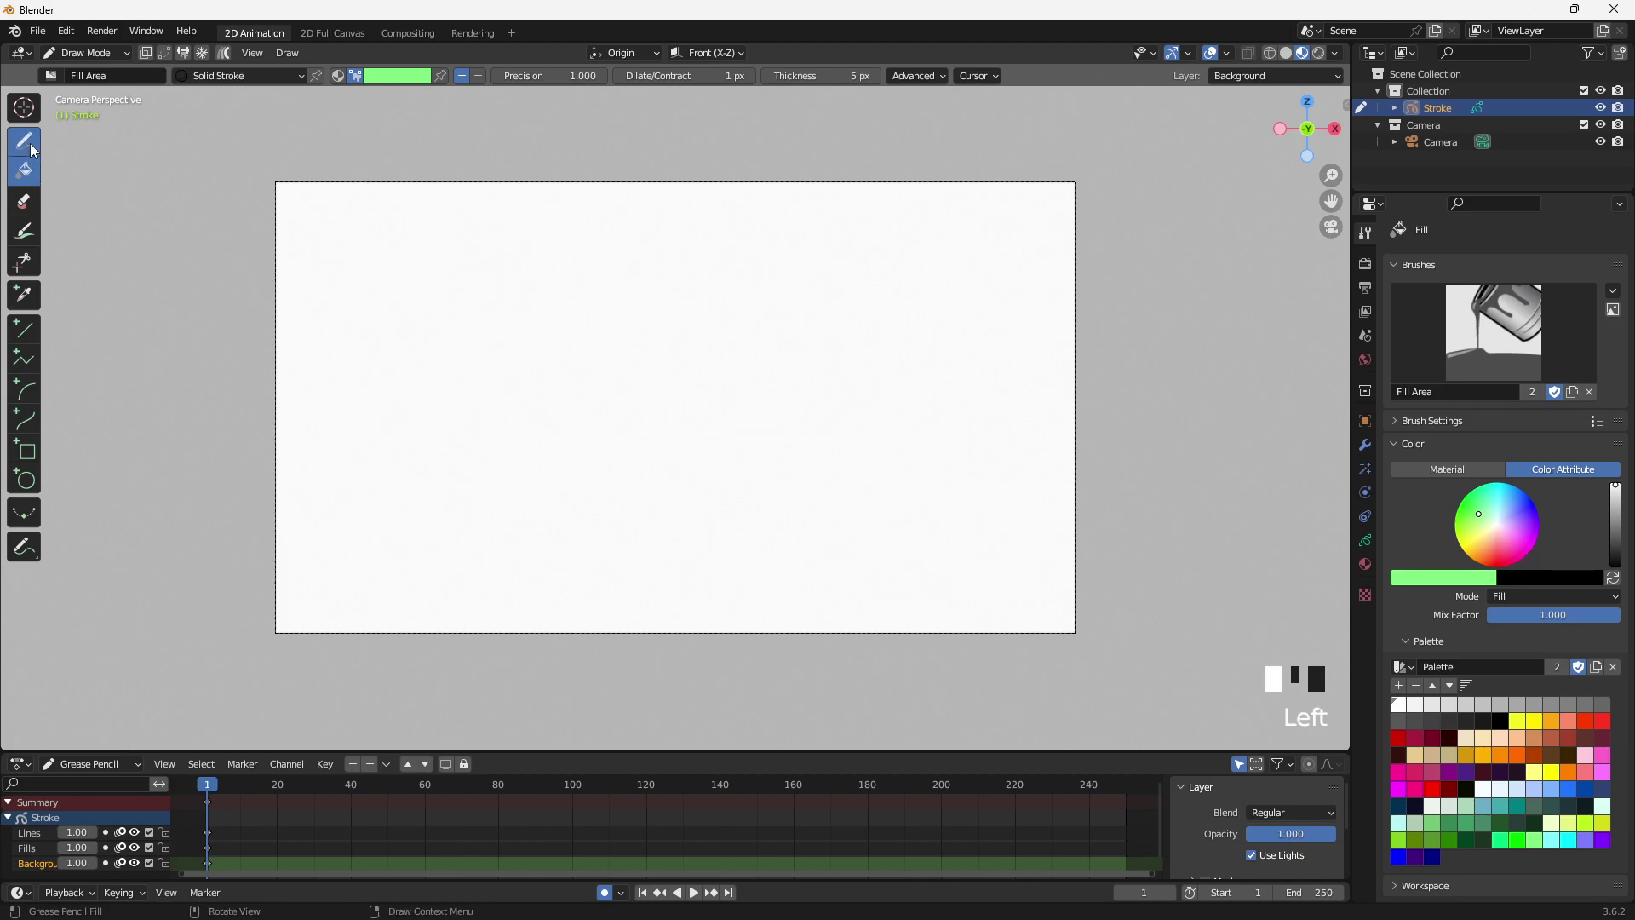
Draw and undo a violet Solid Fill blob, then switch the object to Object Mode
{"action": "left_click", "coordinate": [252, 76]}
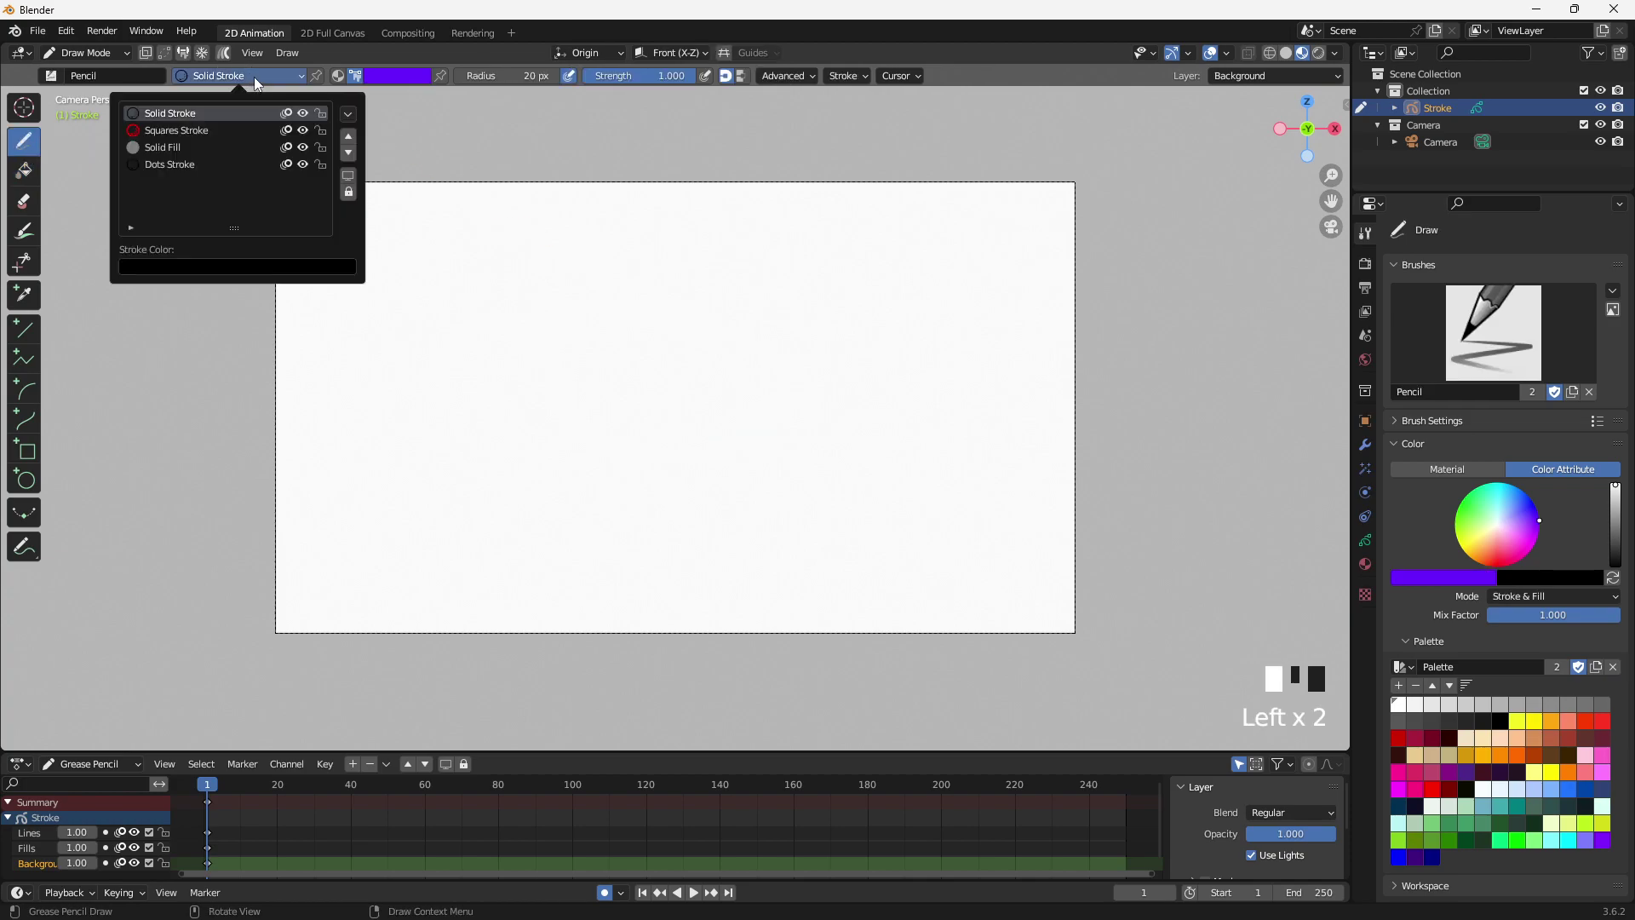
{"action": "left_click", "coordinate": [181, 147]}
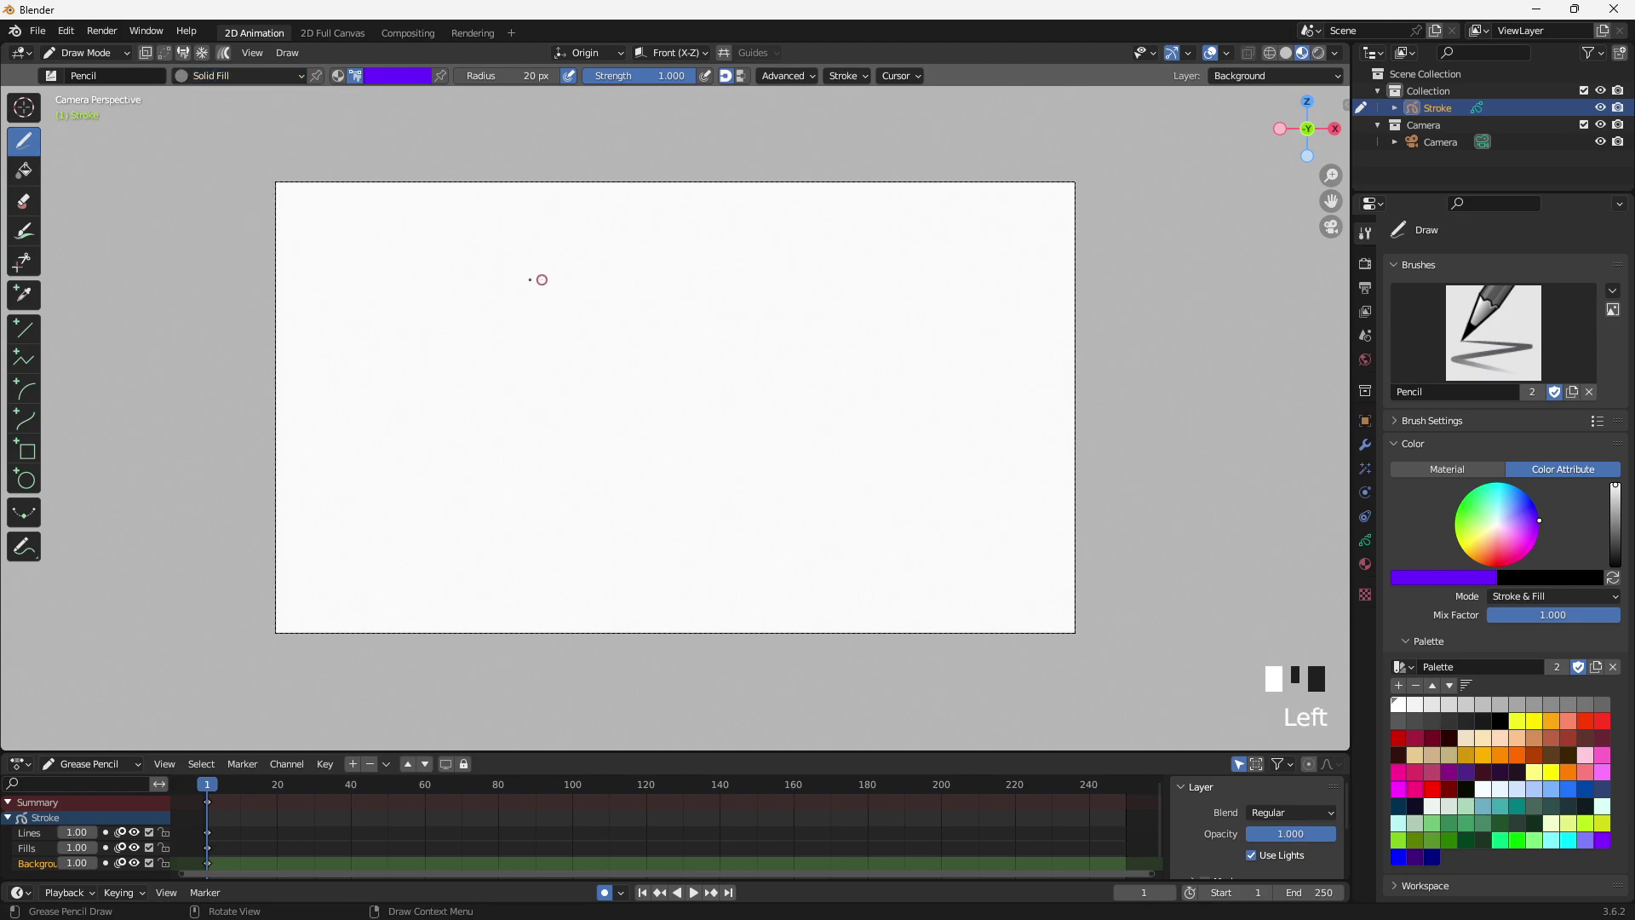
{"action": "mouse_move", "coordinate": [540, 280]}
{"action": "left_mouse_down"}
{"action": "mouse_move", "coordinate": [335, 364]}
{"action": "mouse_move", "coordinate": [365, 460]}
{"action": "mouse_move", "coordinate": [622, 519]}
{"action": "mouse_move", "coordinate": [792, 407]}
{"action": "mouse_move", "coordinate": [776, 299]}
{"action": "mouse_move", "coordinate": [659, 282]}
{"action": "left_mouse_up"}
{"action": "key", "text": "ctrl+z"}
{"action": "left_click", "coordinate": [109, 53]}
{"action": "left_click", "coordinate": [90, 73]}
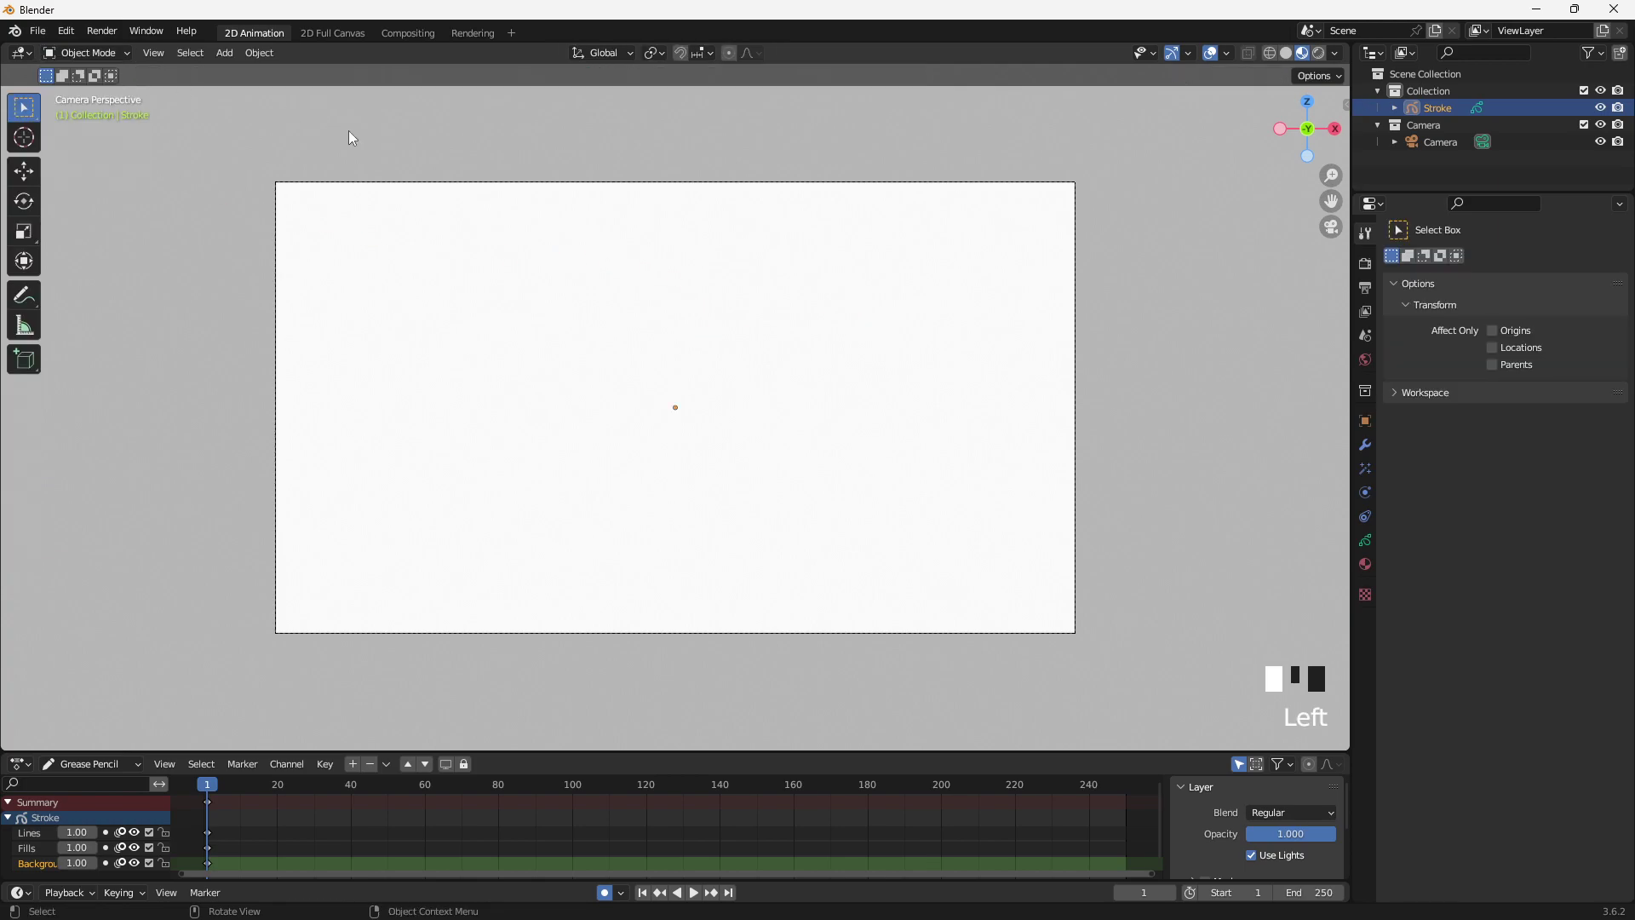
Add 'background desert.png' from Downloads as a background image reference
{"action": "left_click", "coordinate": [224, 53]}
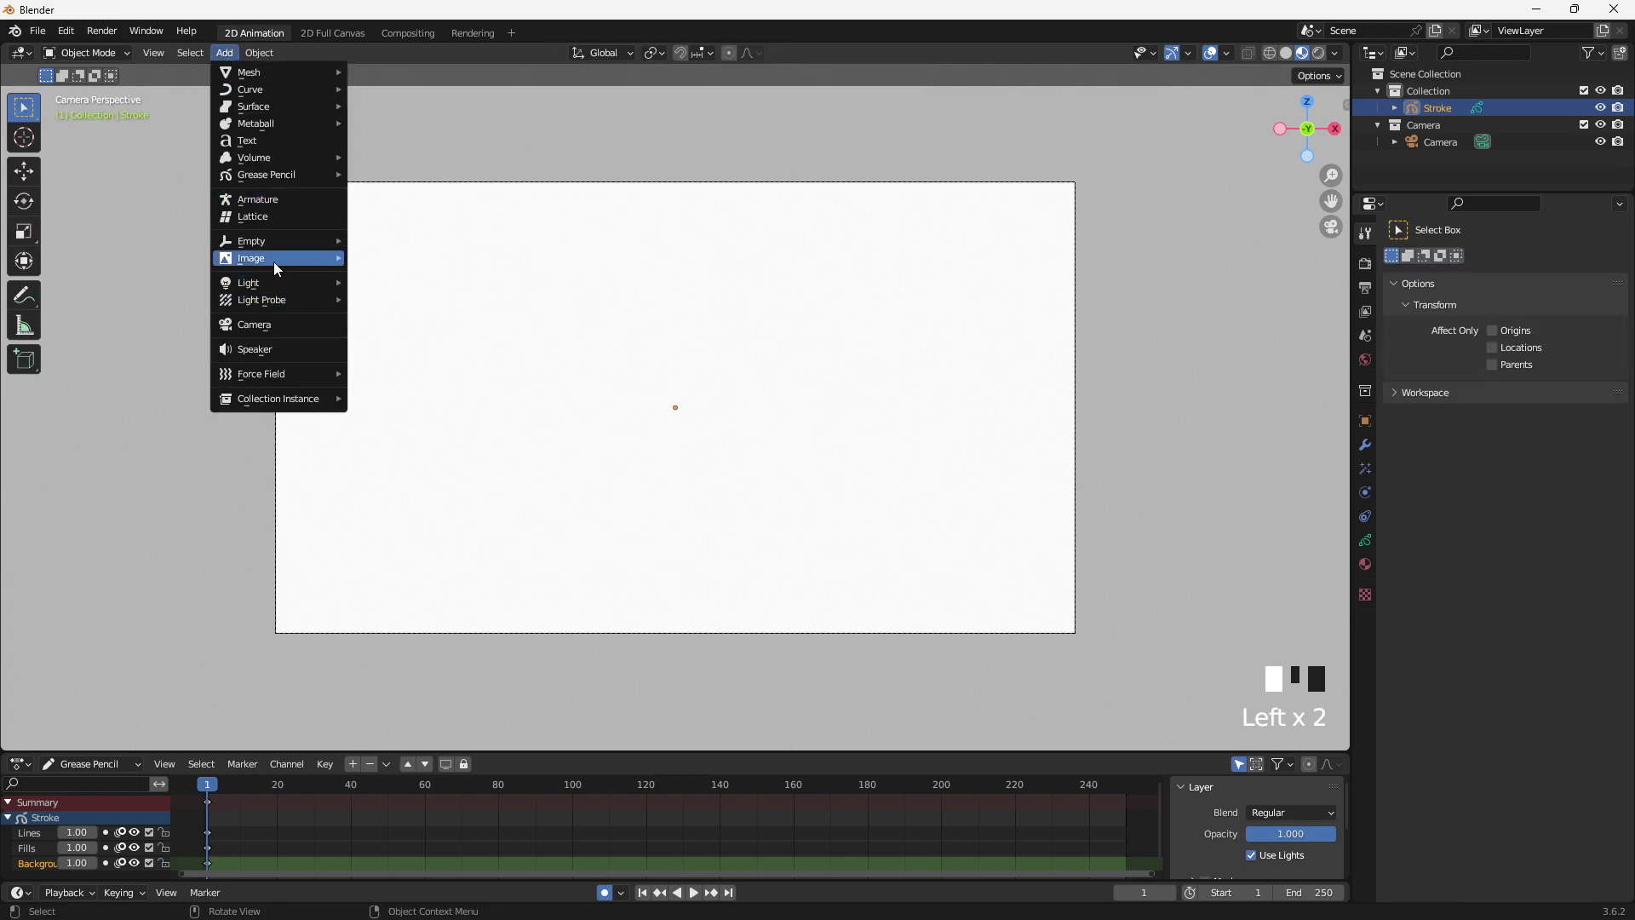
{"action": "mouse_move", "coordinate": [273, 259]}
{"action": "left_click", "coordinate": [399, 274]}
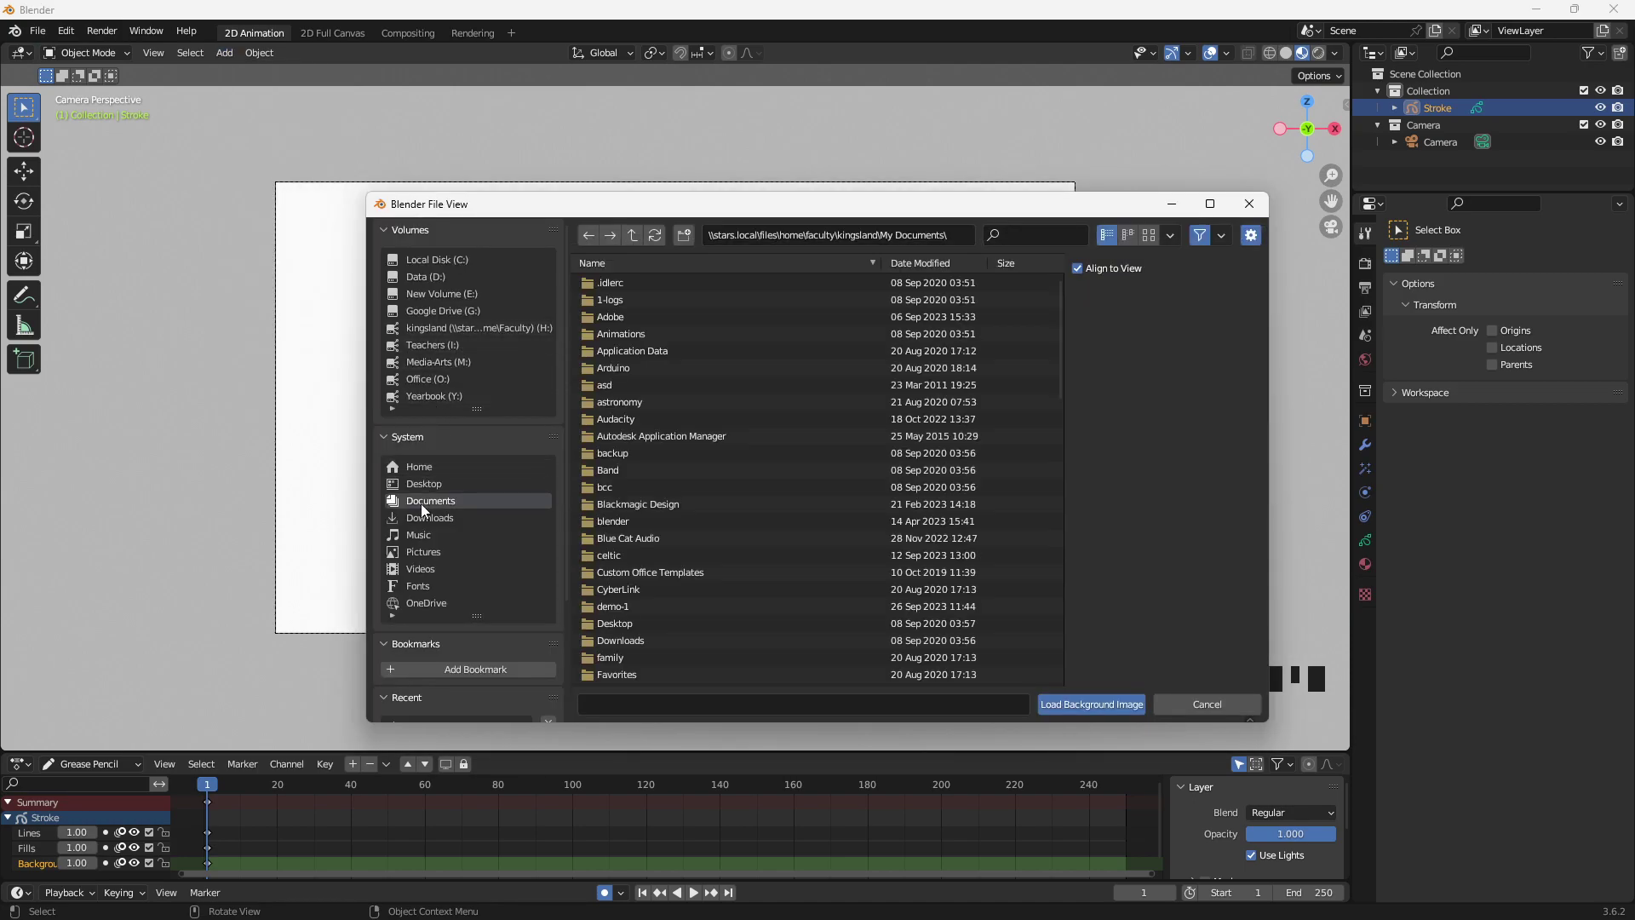
{"action": "left_click", "coordinate": [422, 518]}
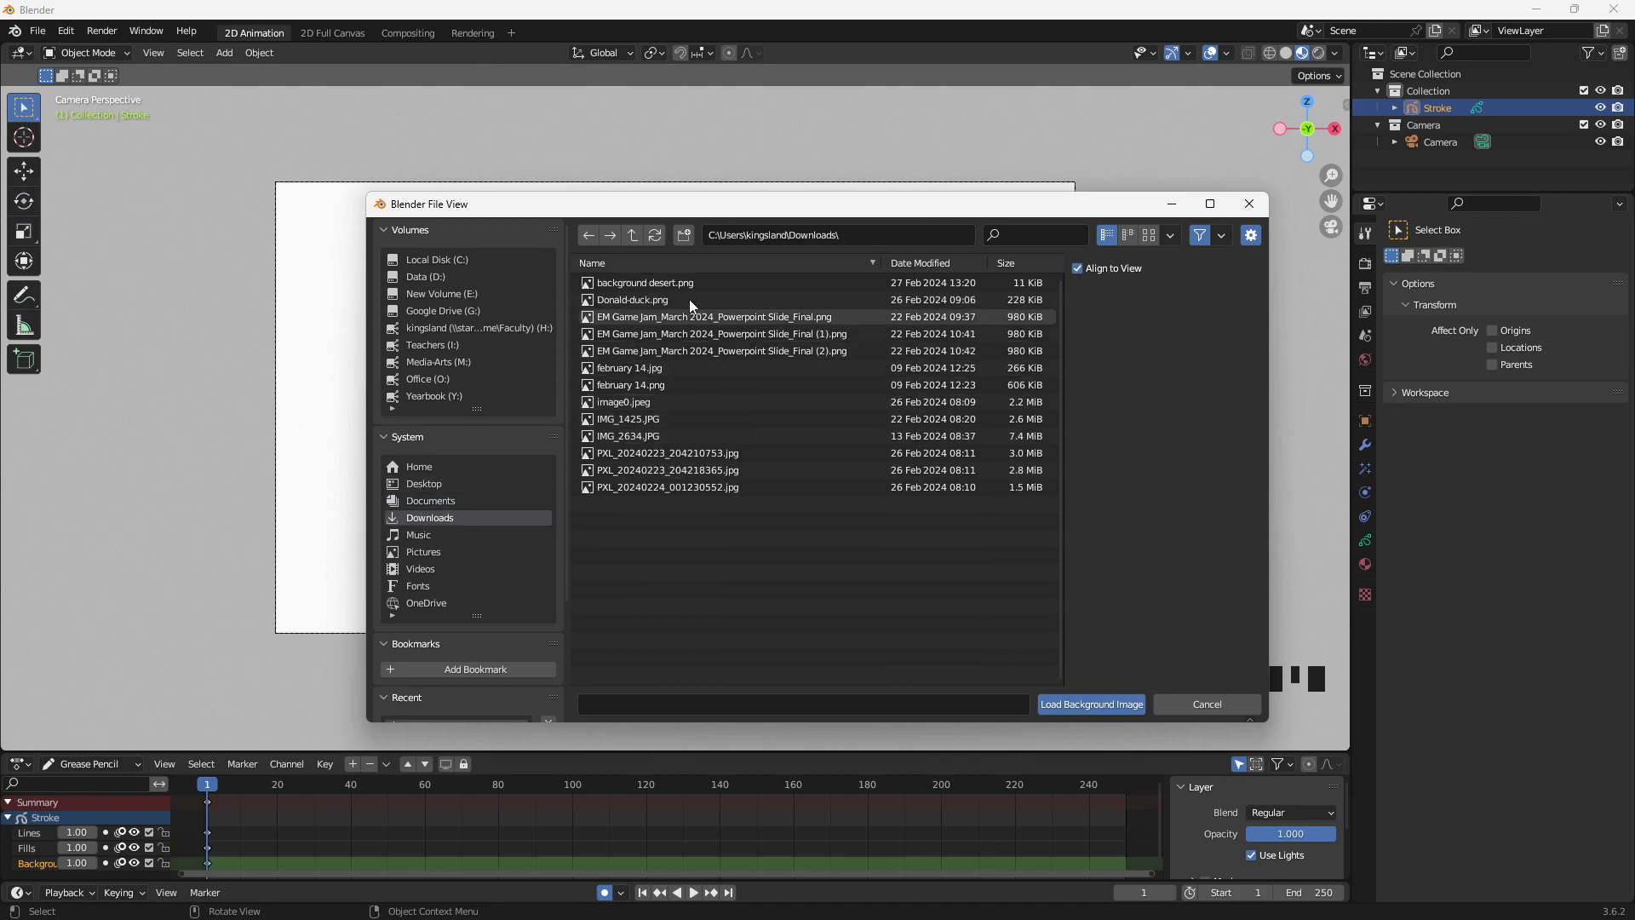
{"action": "double_click", "coordinate": [661, 281]}
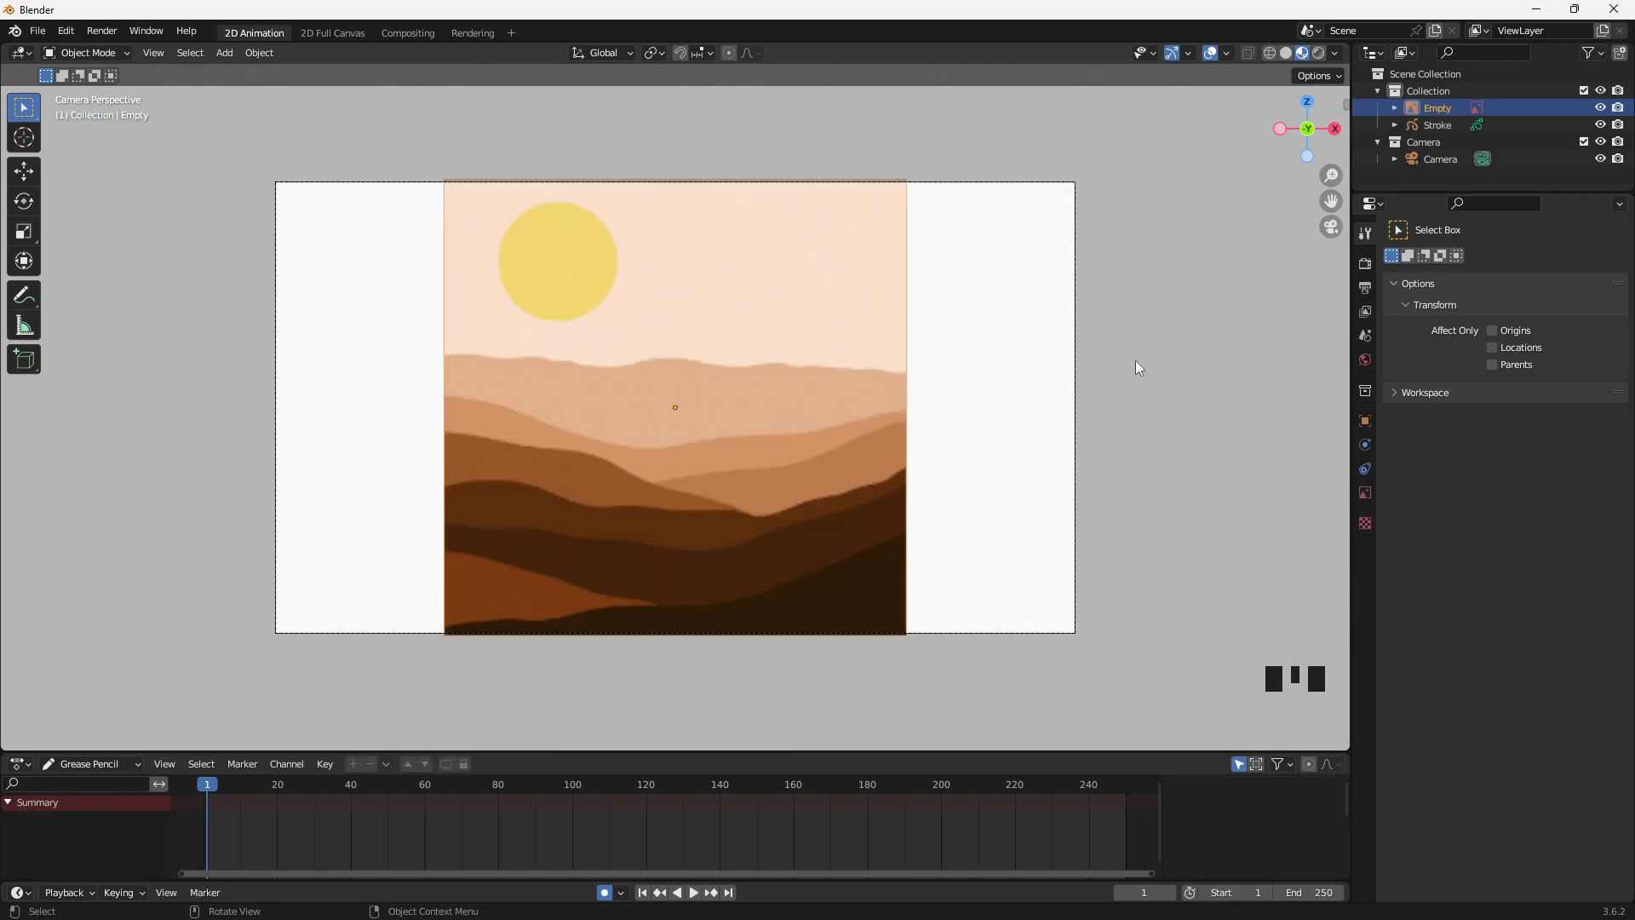
Set the desert image's Scale X to 1.770 in the sidebar Transform panel
{"action": "key", "text": "n"}
{"action": "left_click_drag", "start_coordinate": [1218, 300], "coordinate": [1283, 299]}
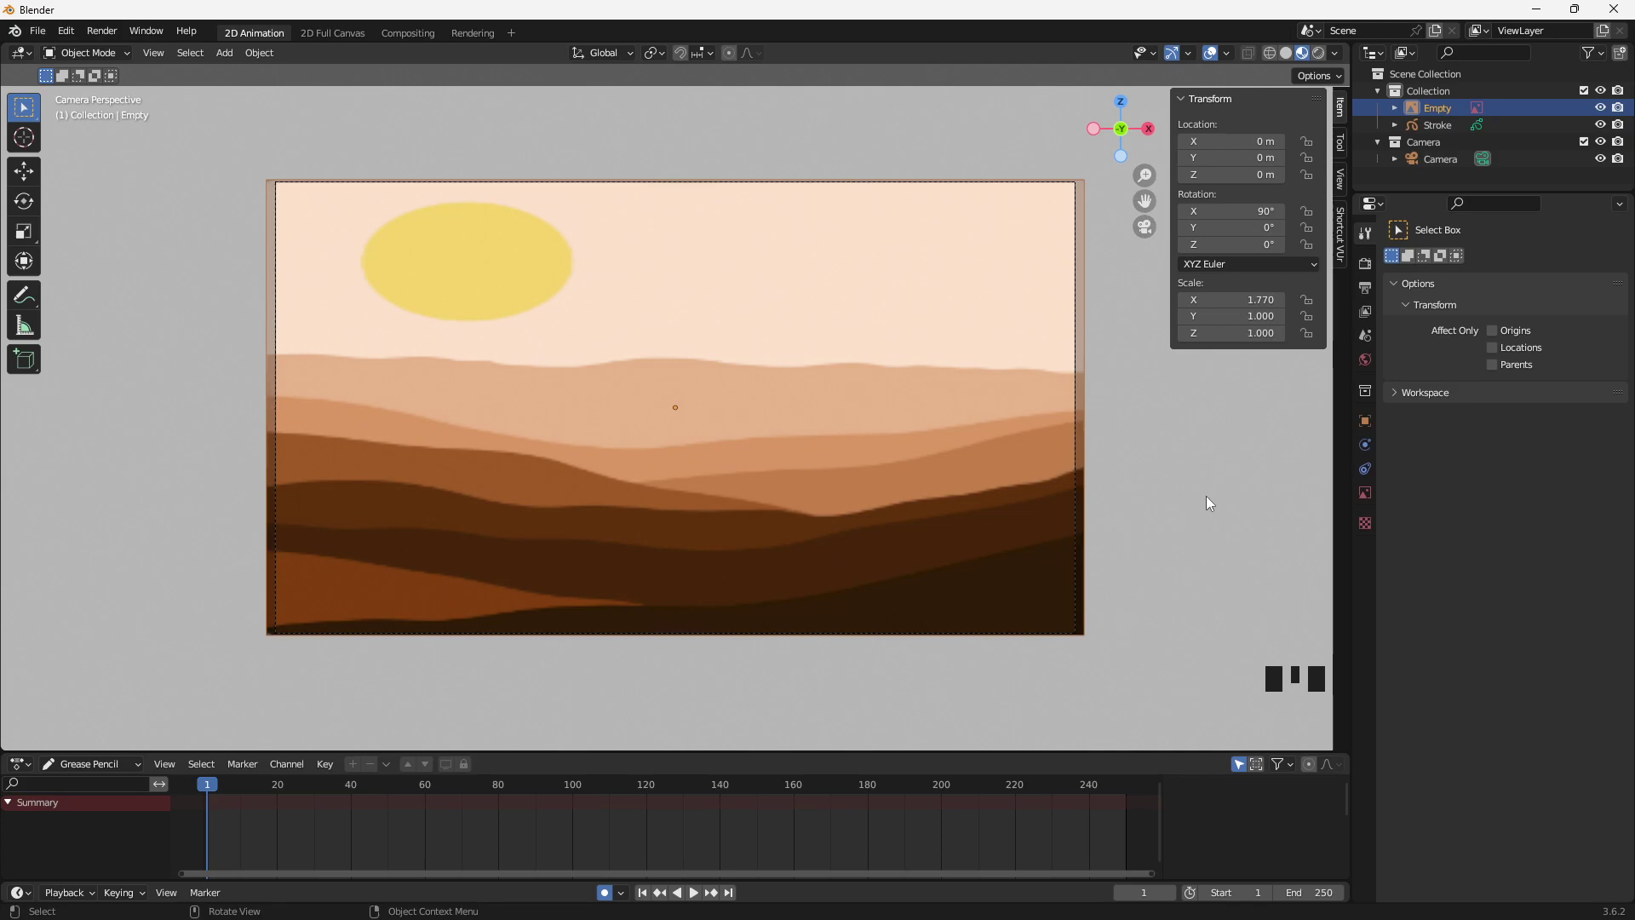
{"action": "key", "text": "n"}
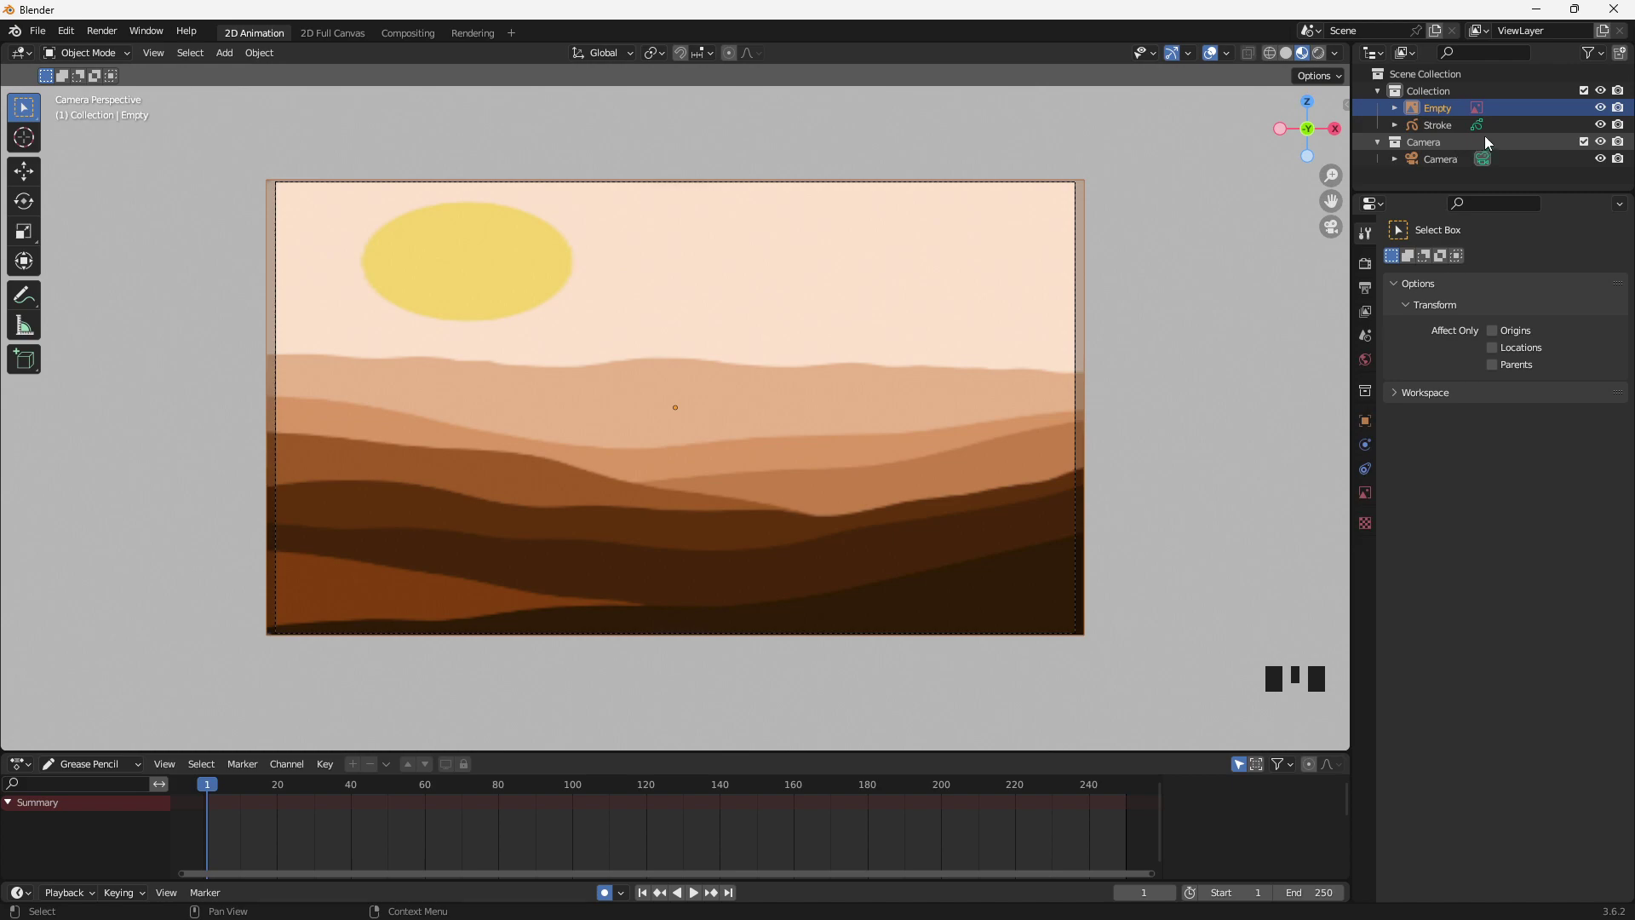
In the Empty's Object Data properties, try Front depth and leave Depth set to Back
{"action": "left_click", "coordinate": [1365, 494]}
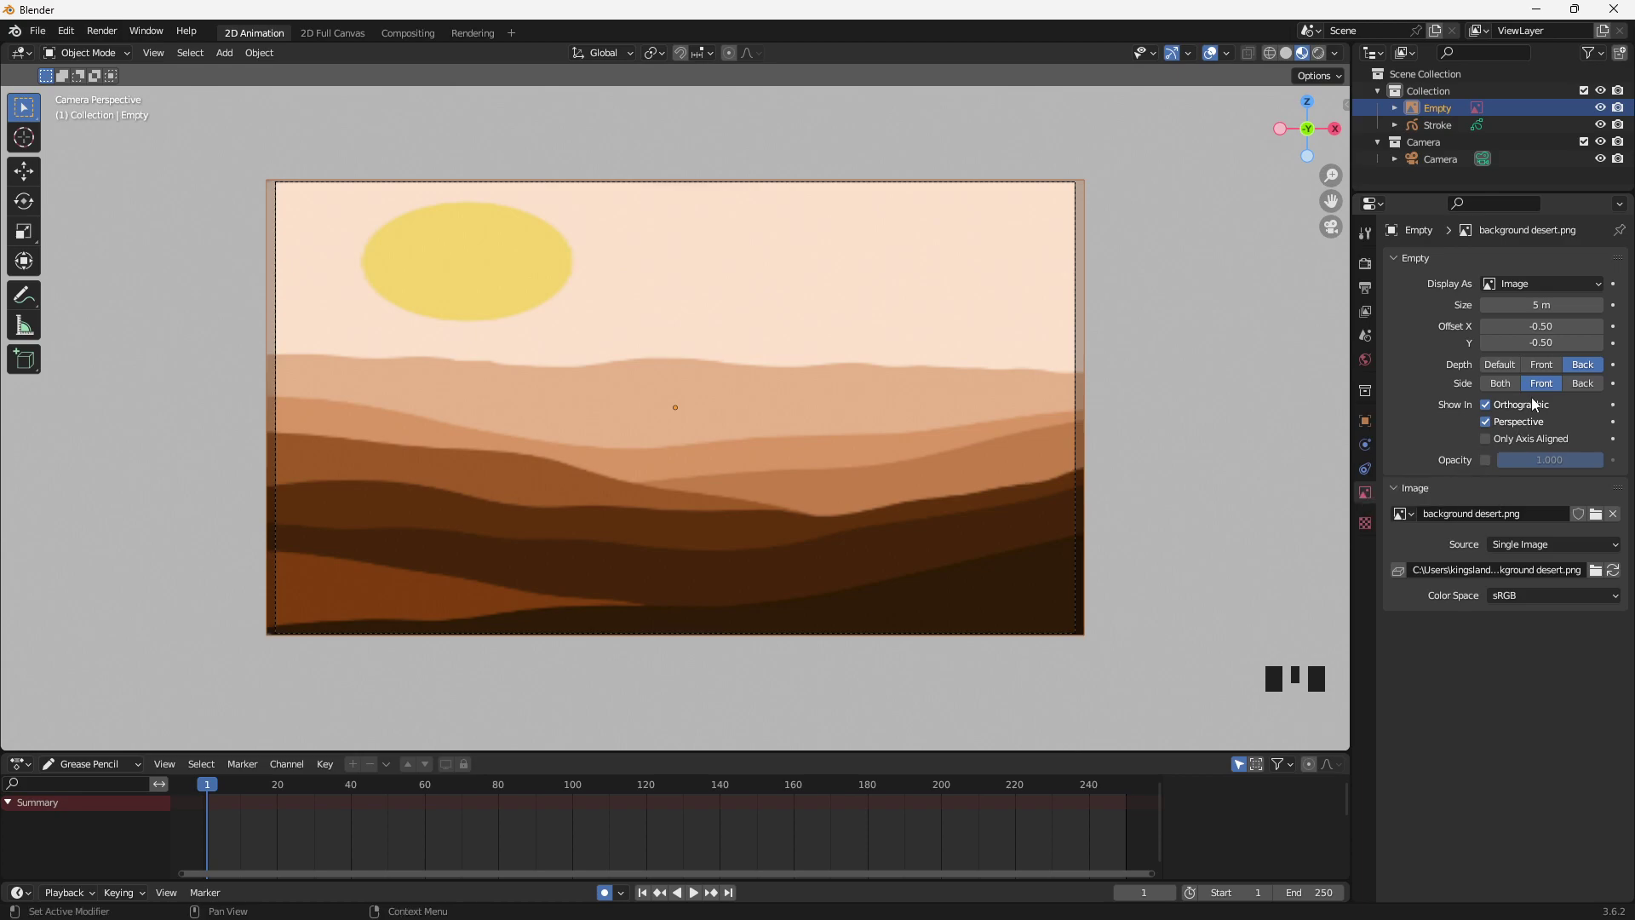
{"action": "left_click", "coordinate": [1545, 366]}
{"action": "left_click", "coordinate": [1580, 366]}
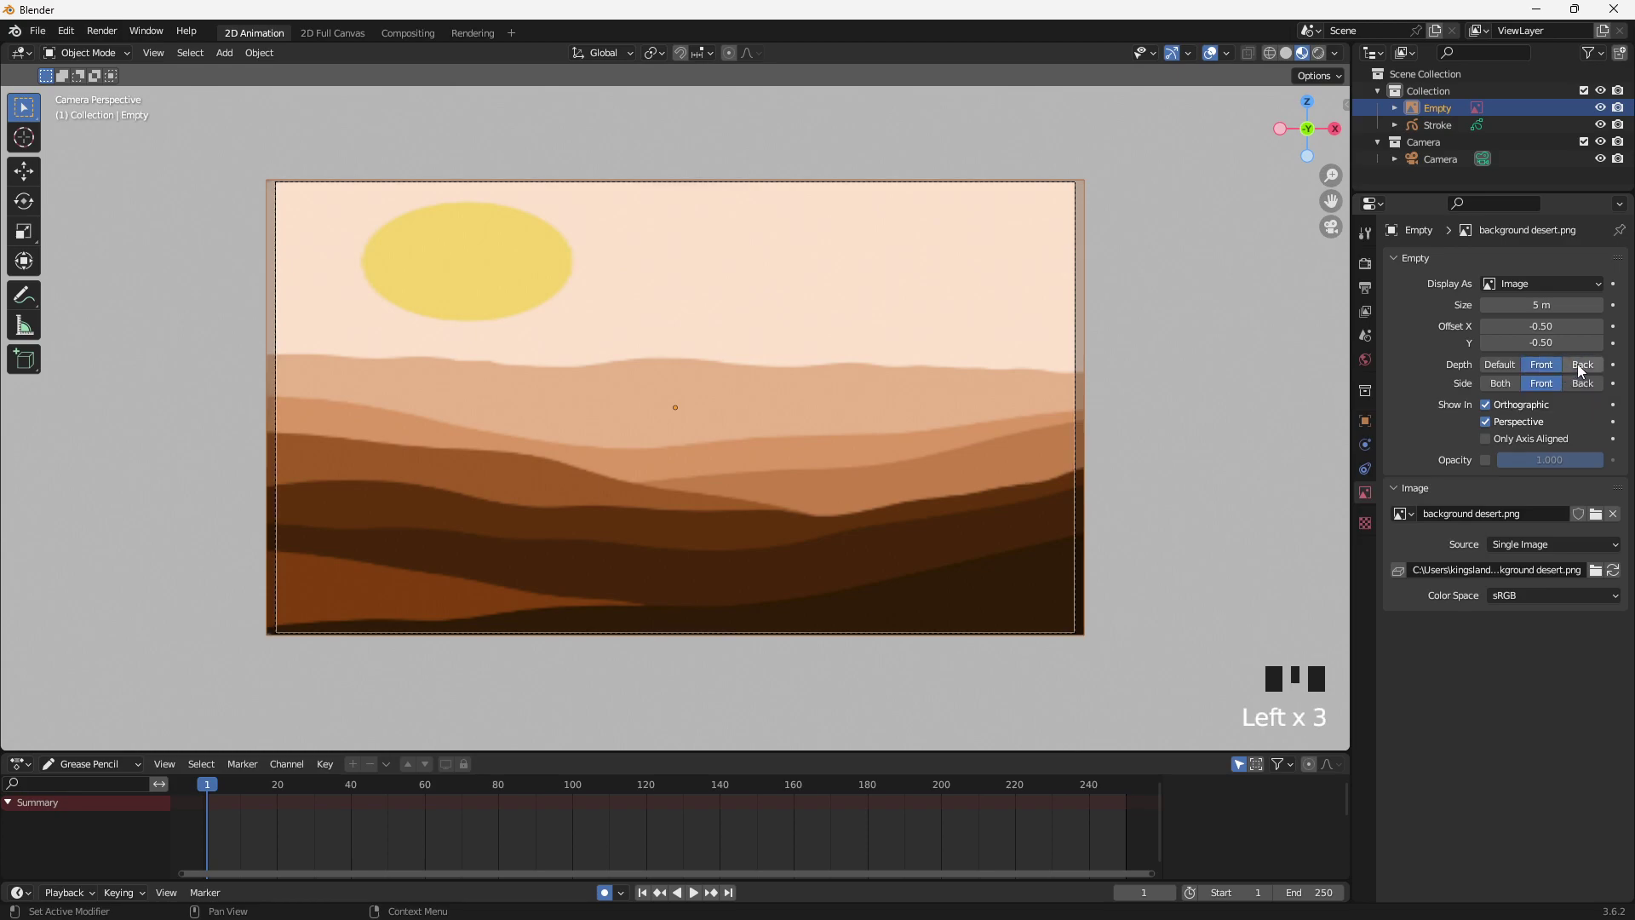
{"action": "left_click", "coordinate": [1578, 364]}
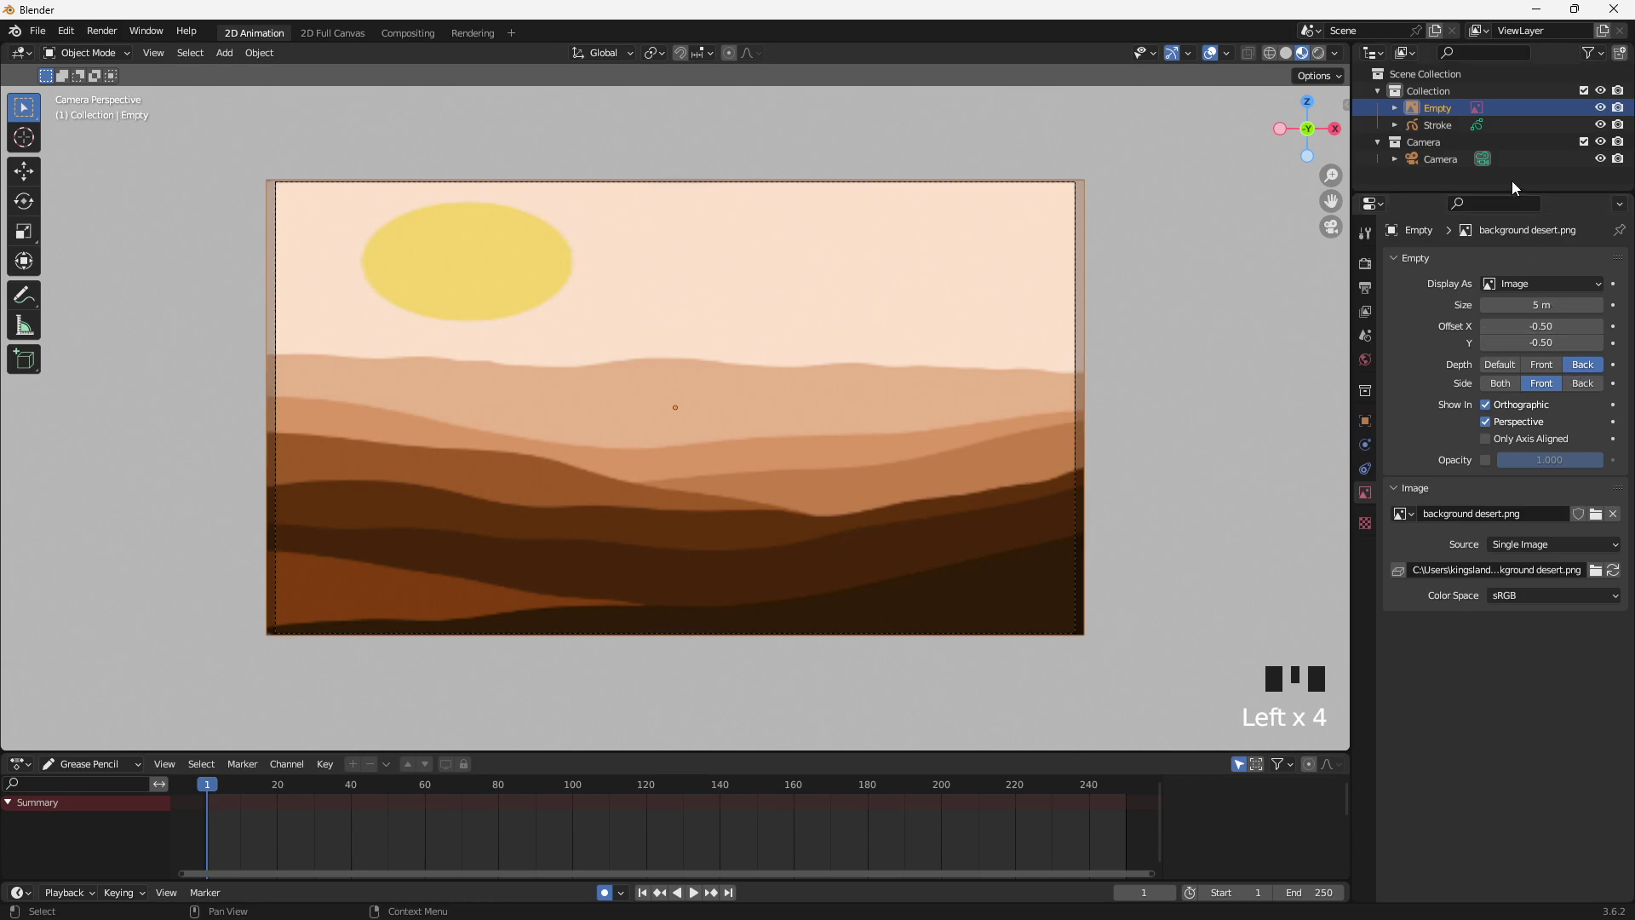
Select the Stroke Grease Pencil object in the outliner and switch it into Draw Mode
{"action": "left_click", "coordinate": [1504, 123]}
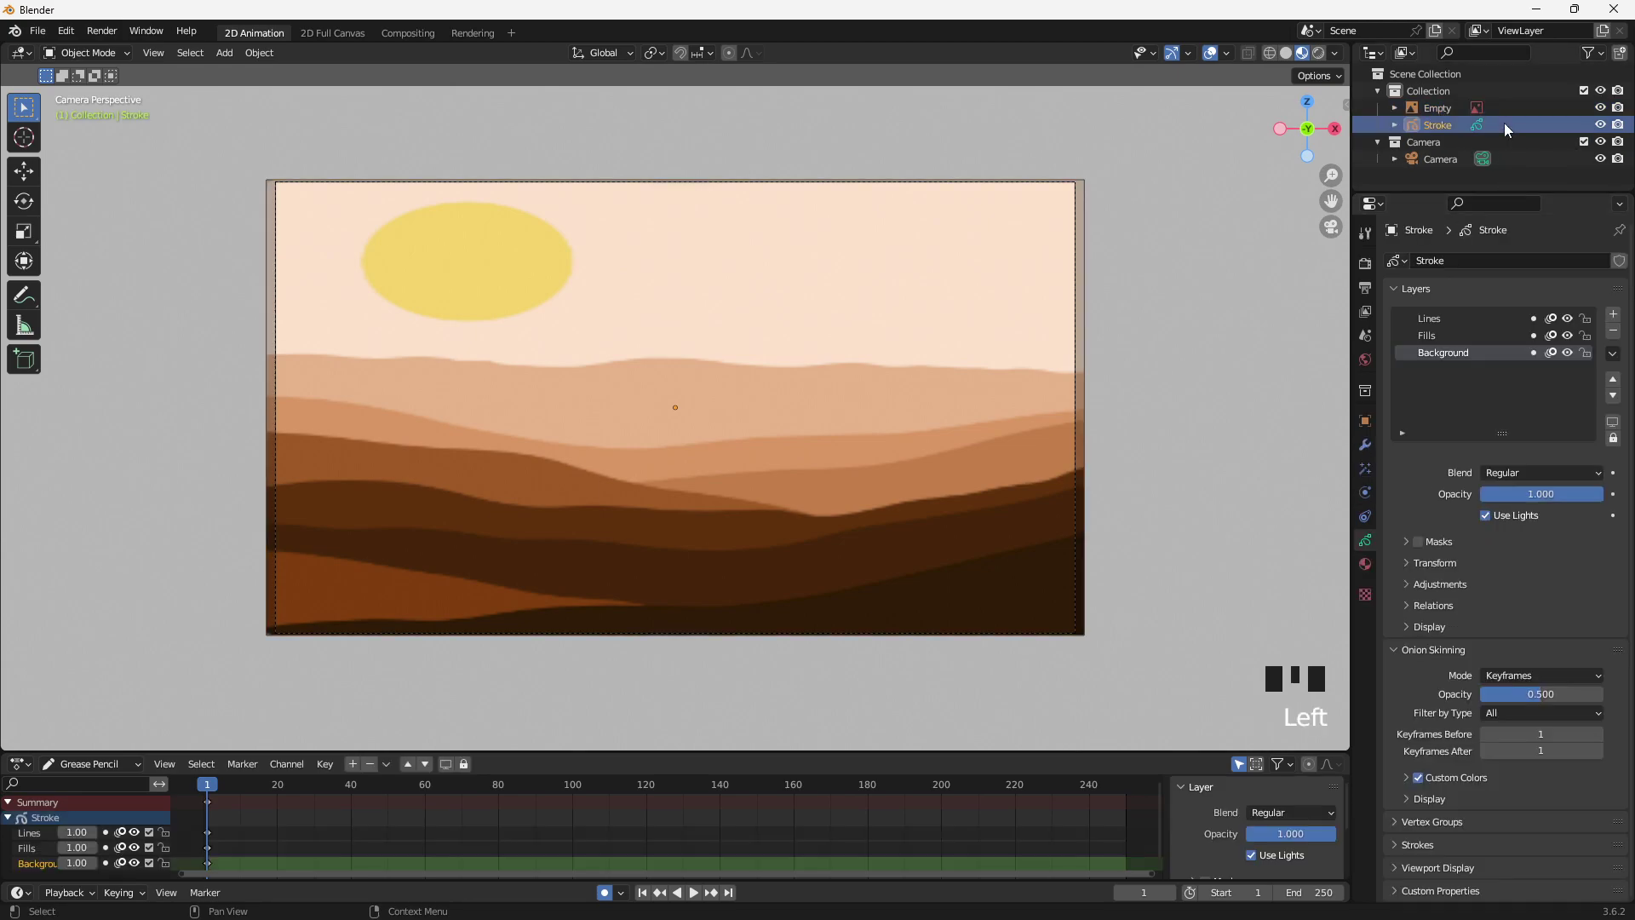
{"action": "left_click", "coordinate": [99, 54]}
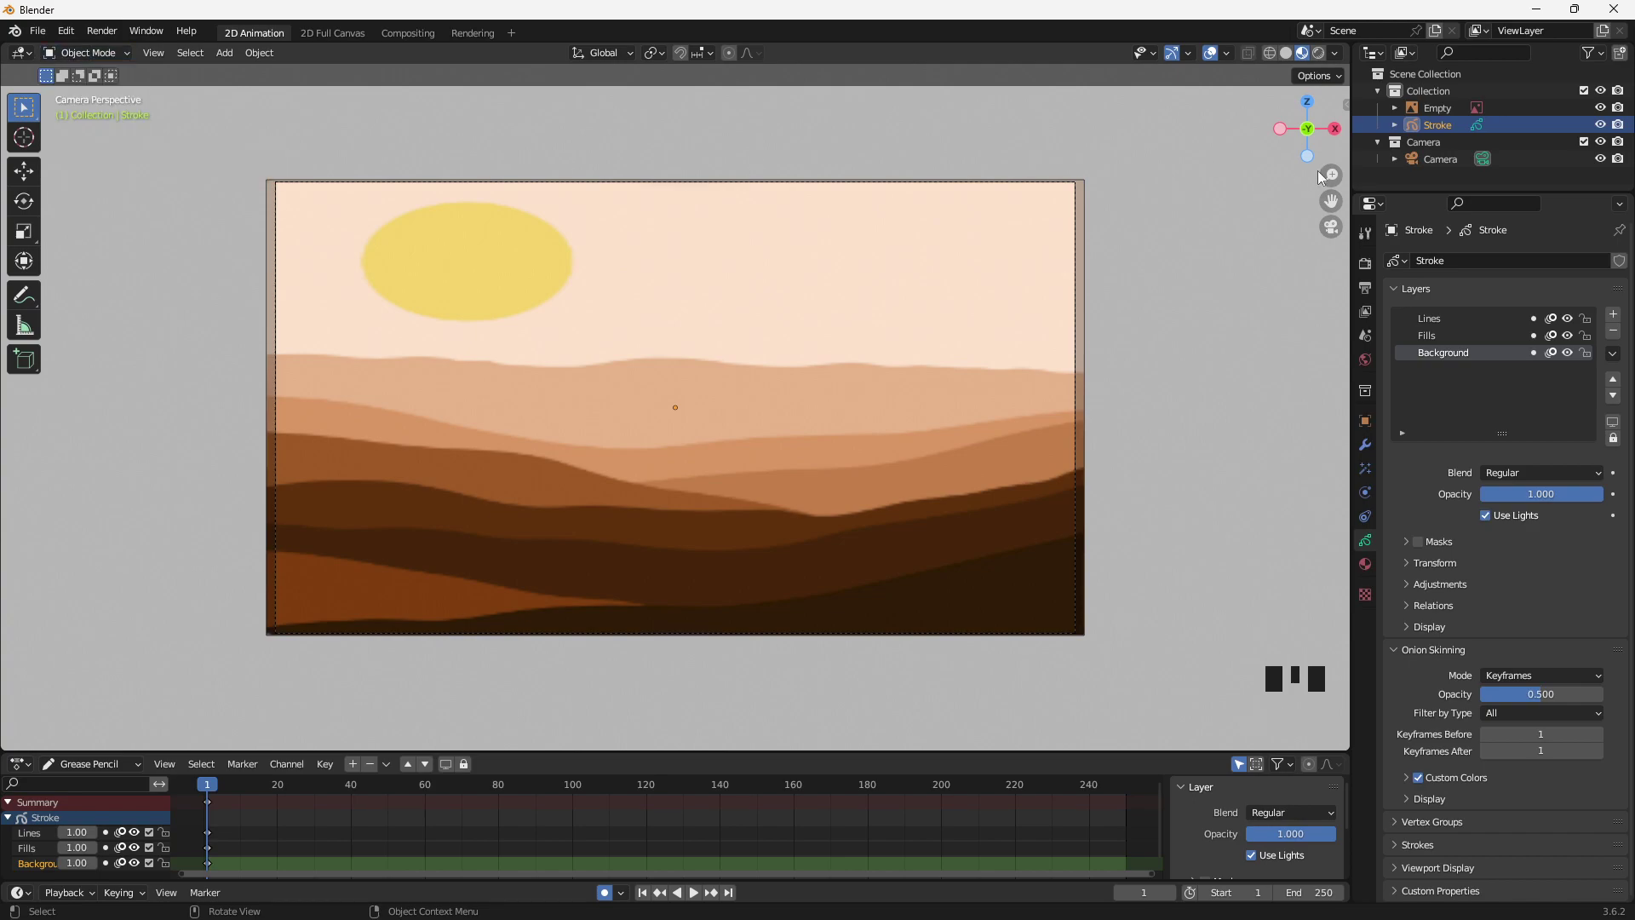
{"action": "left_click", "coordinate": [1524, 108]}
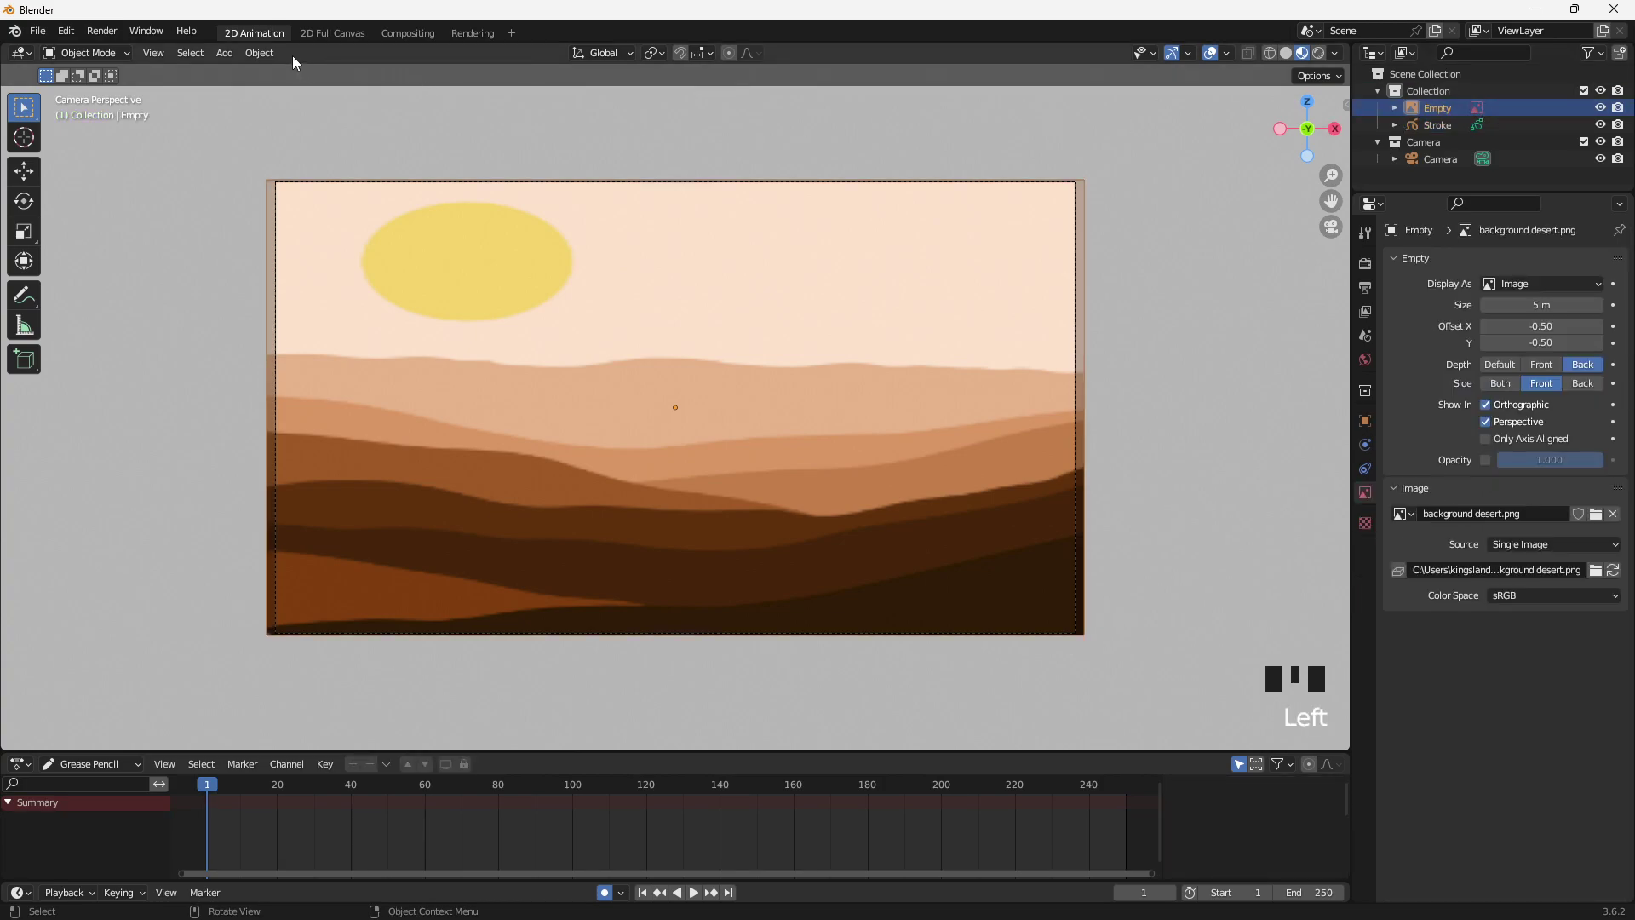
{"action": "left_click", "coordinate": [119, 53]}
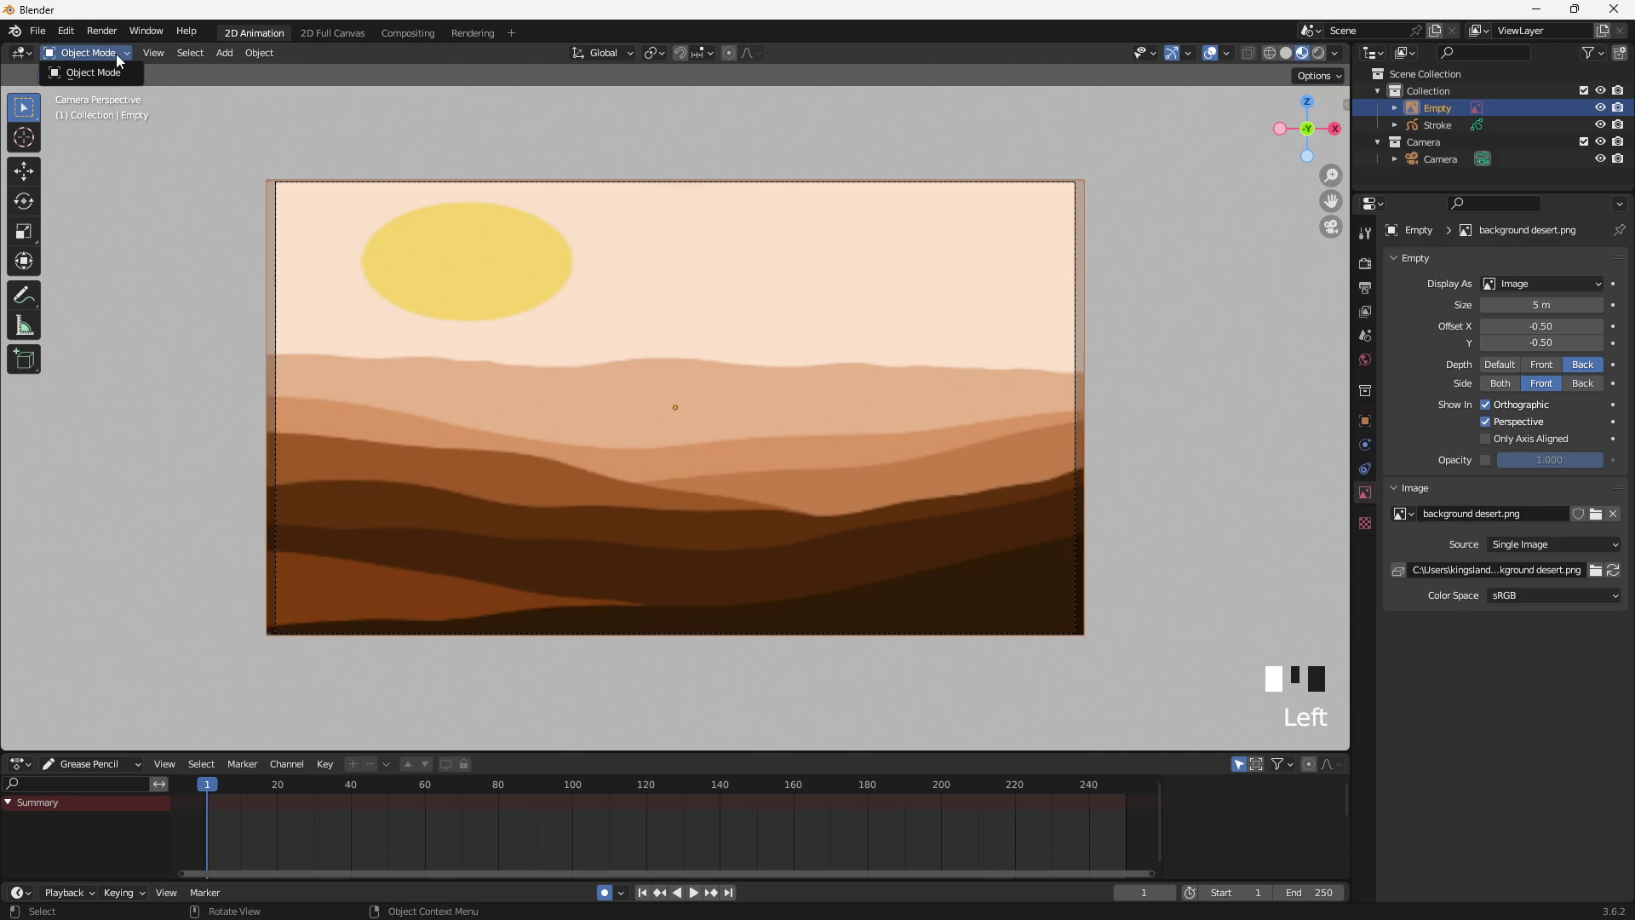
{"action": "left_click", "coordinate": [1512, 125]}
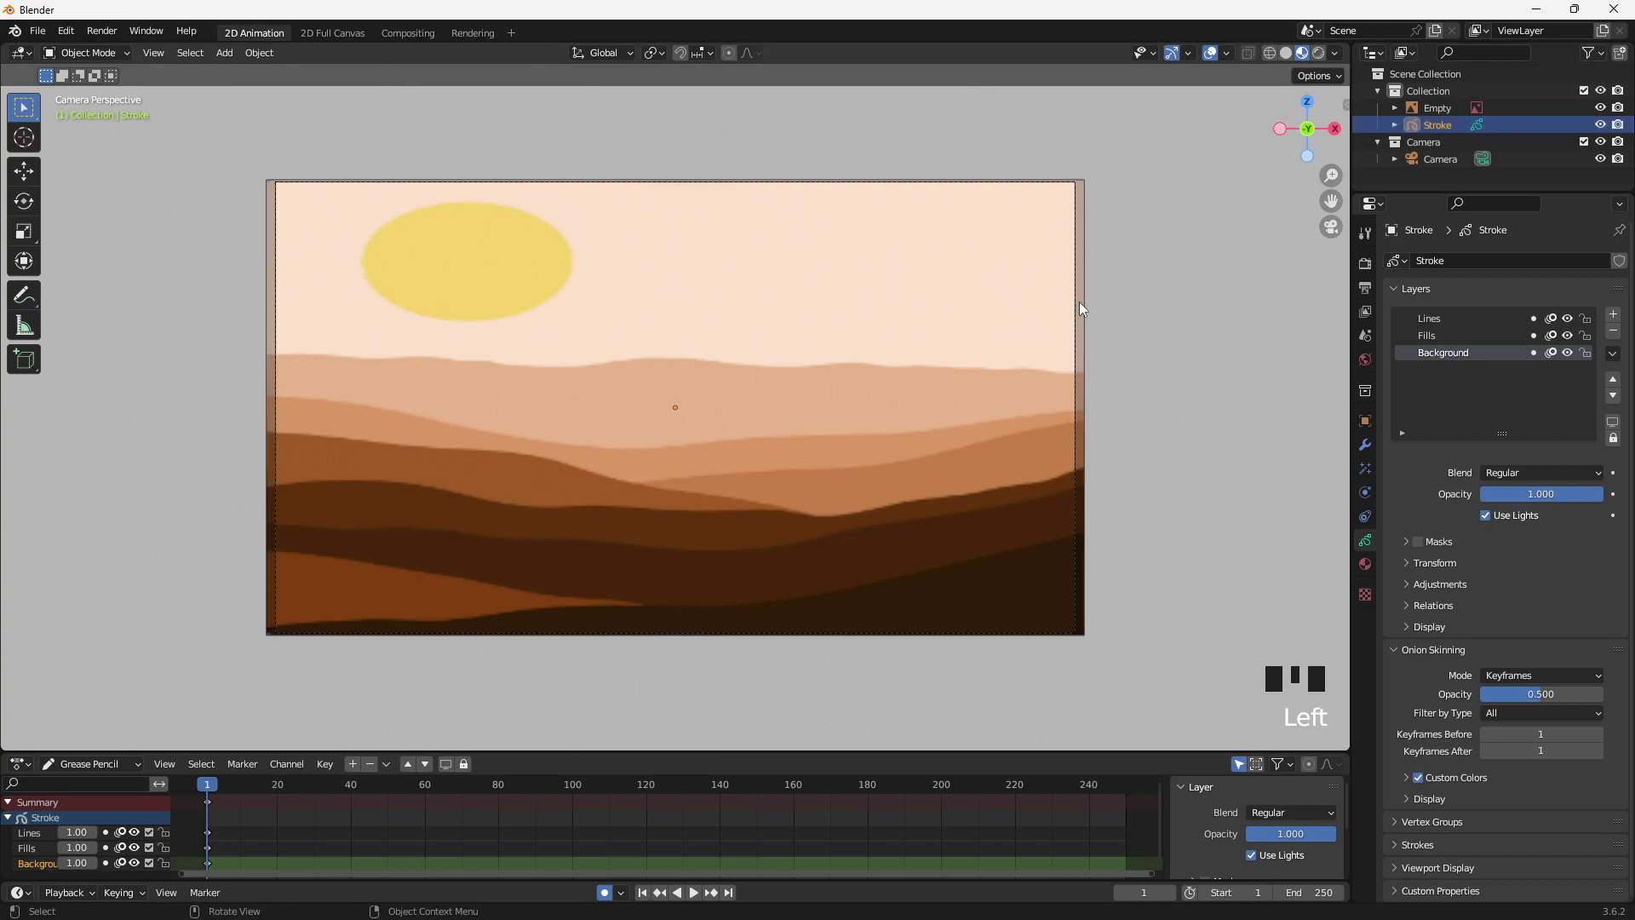
{"action": "left_click", "coordinate": [93, 53]}
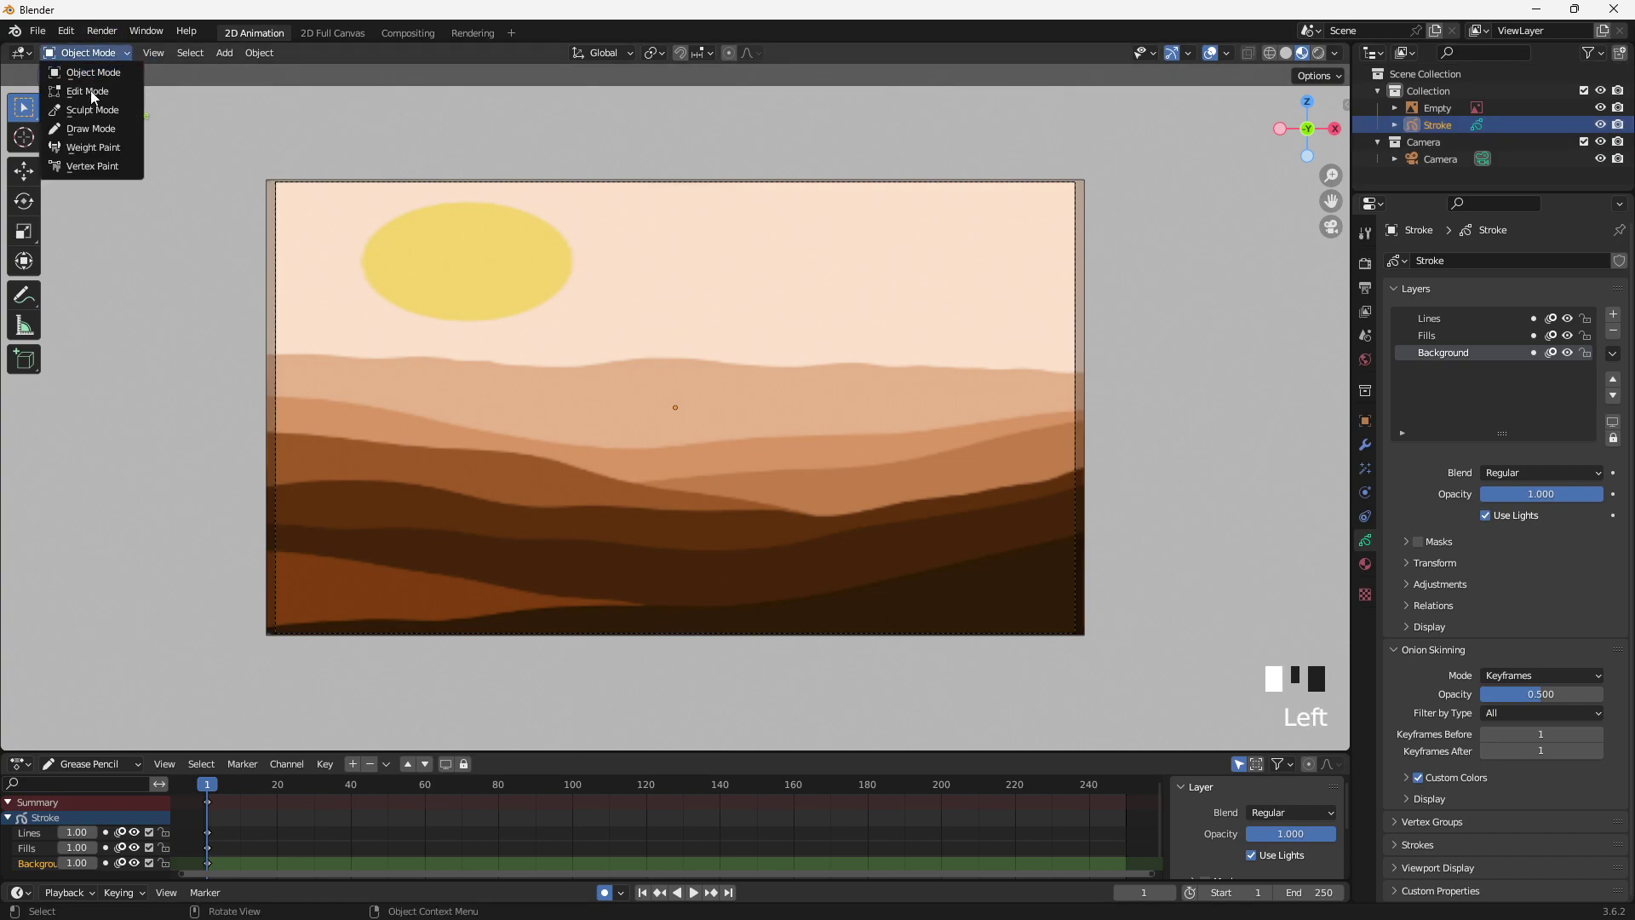
{"action": "left_click", "coordinate": [91, 130]}
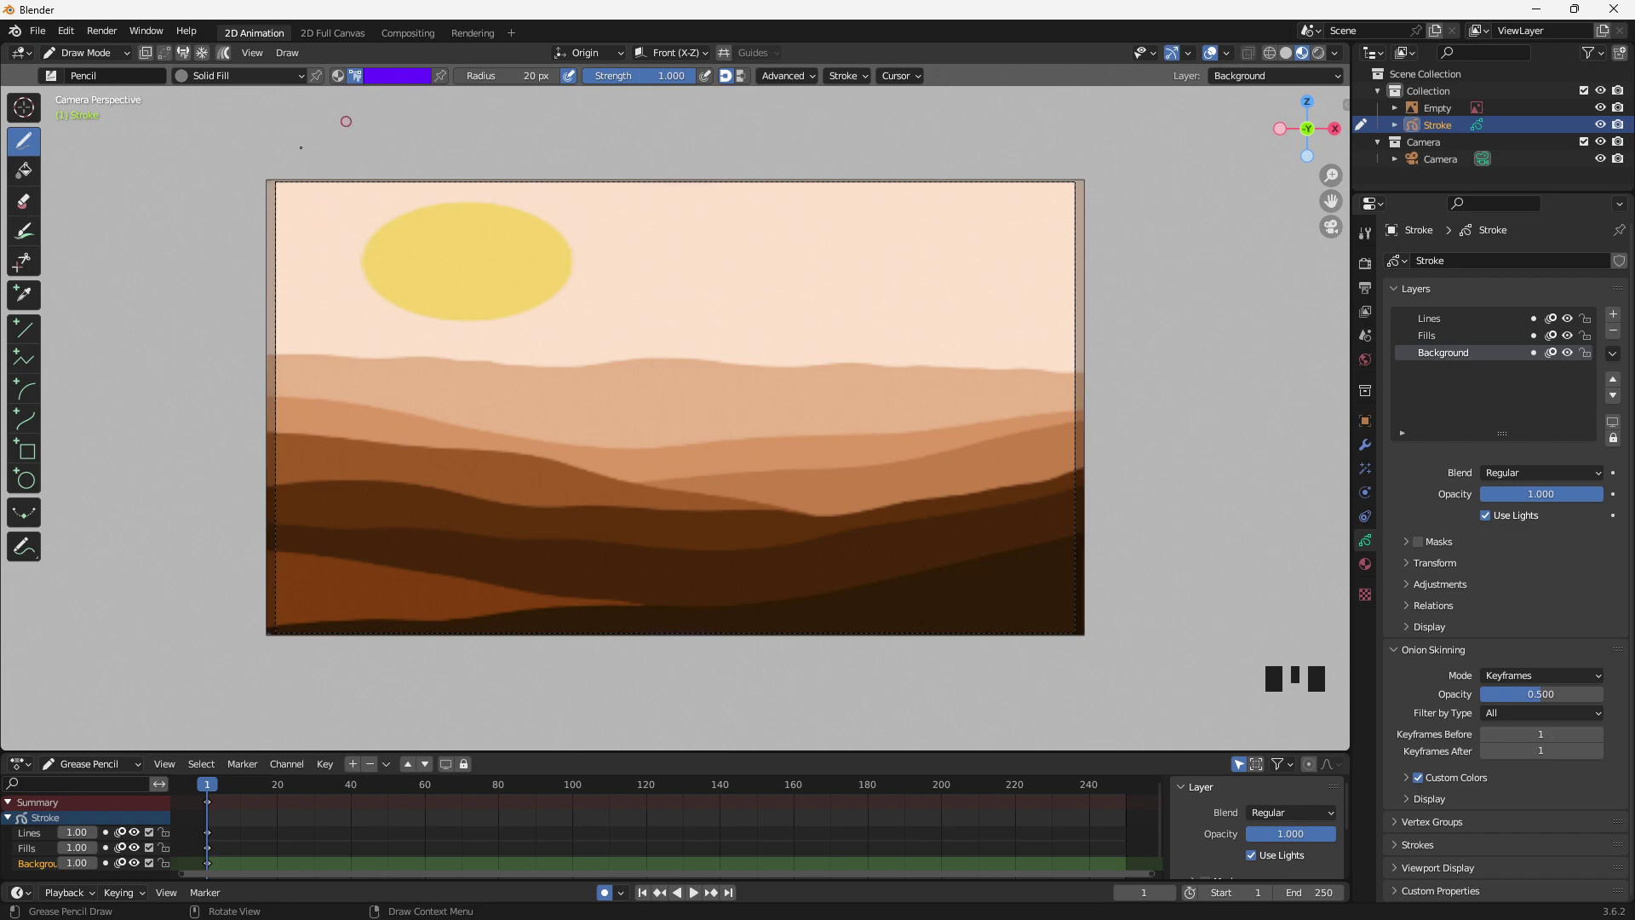
Undo the trial purple fill and eyedrop the pale peach sky colour from the reference image
{"action": "mouse_move", "coordinate": [226, 170]}
{"action": "left_mouse_down"}
{"action": "mouse_move", "coordinate": [256, 399]}
{"action": "mouse_move", "coordinate": [1243, 415]}
{"action": "mouse_move", "coordinate": [228, 171]}
{"action": "left_mouse_up"}
{"action": "key", "text": "ctrl+z"}
{"action": "key", "text": "e"}
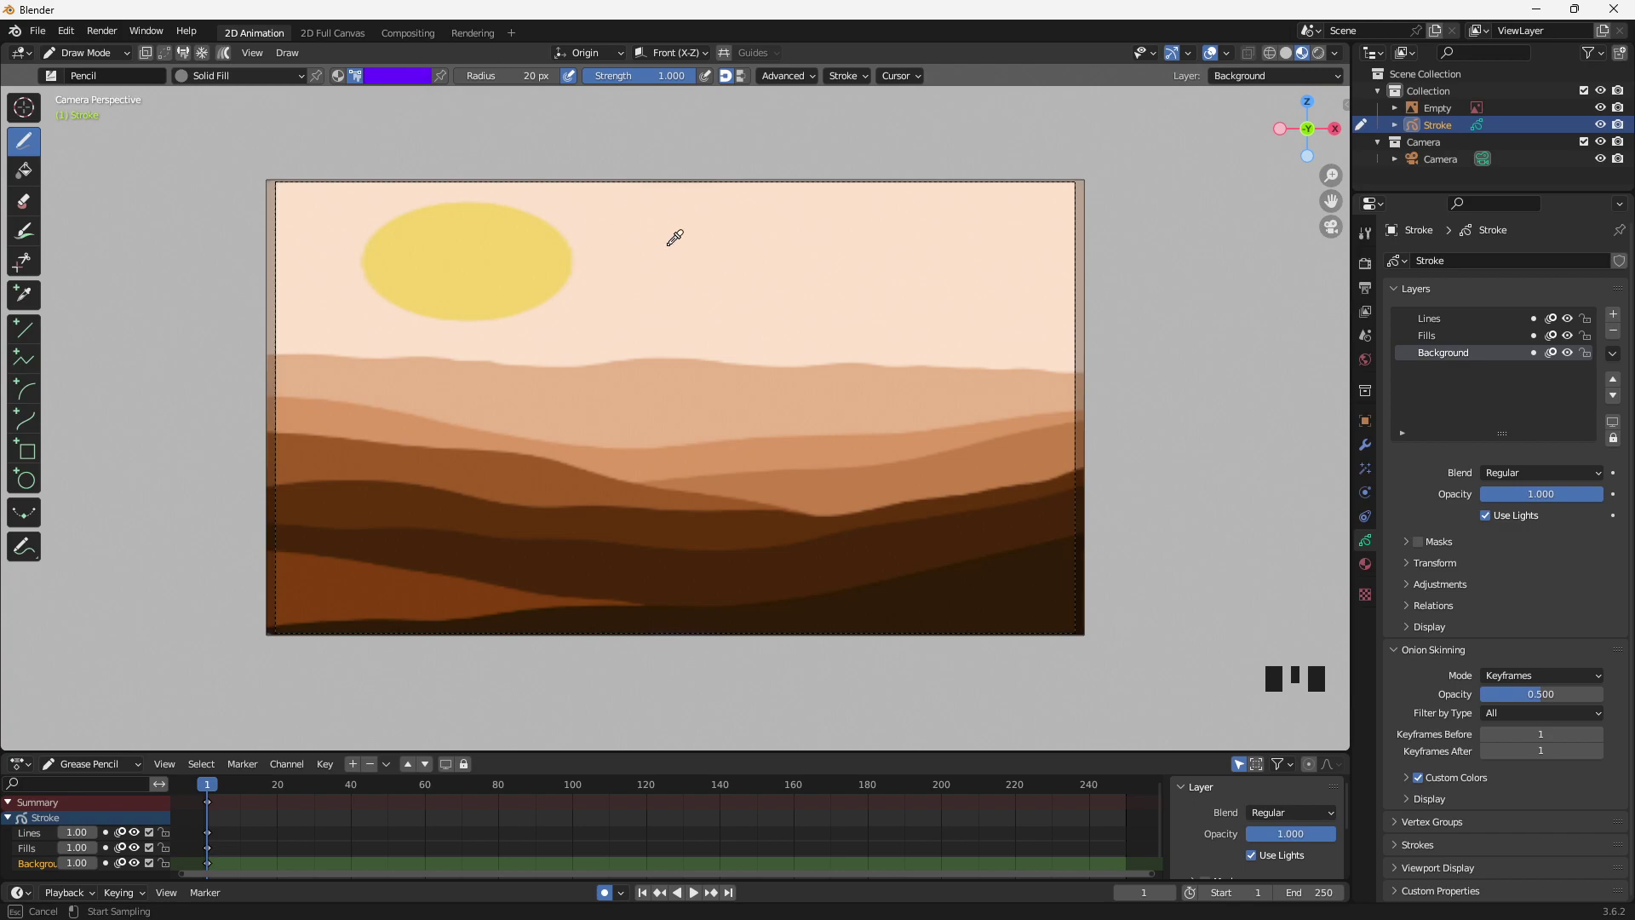
{"action": "left_click", "coordinate": [814, 243]}
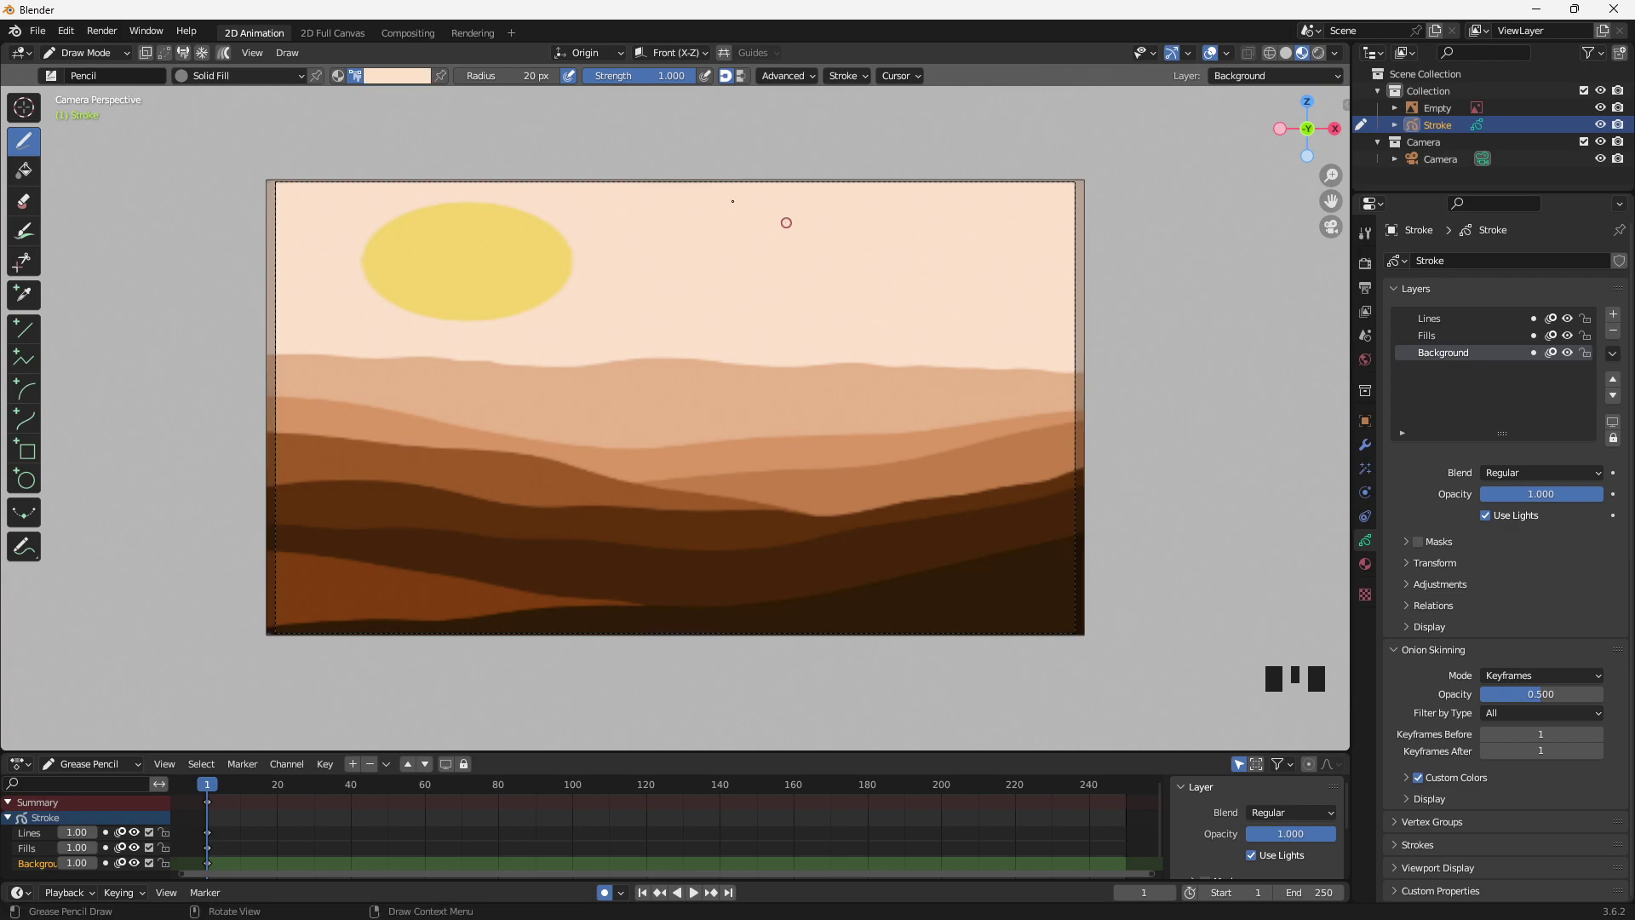
Draw a peach Box rectangle covering the sky and sun area of the image
{"action": "left_click", "coordinate": [26, 449]}
{"action": "left_click_drag", "start_coordinate": [233, 162], "coordinate": [1111, 380]}
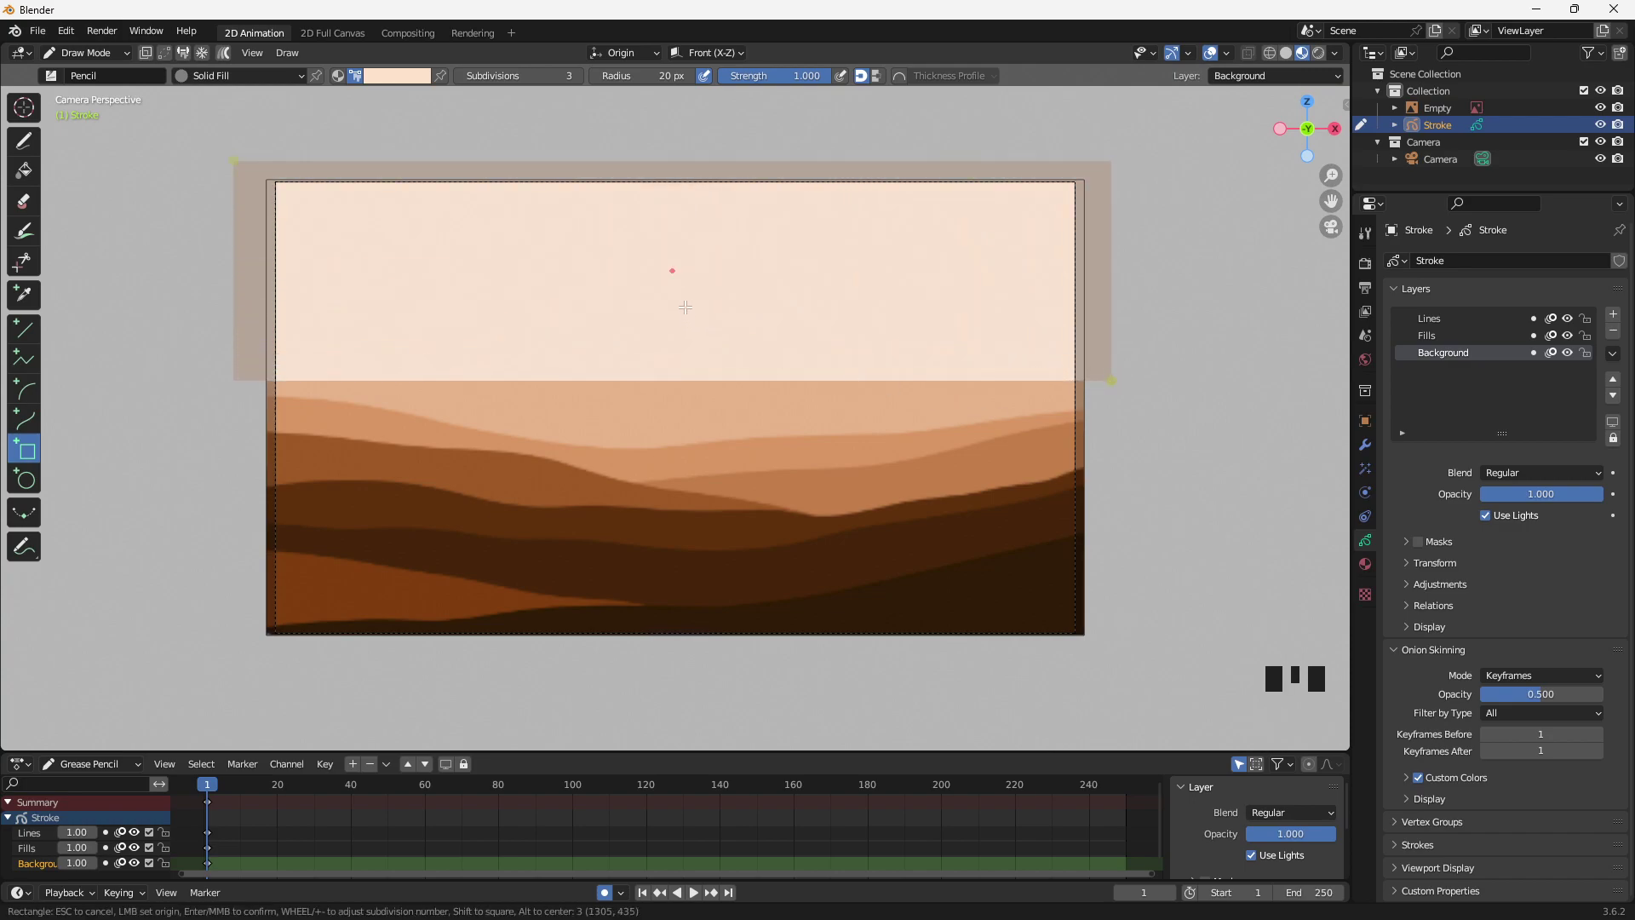
{"action": "key", "text": "Return"}
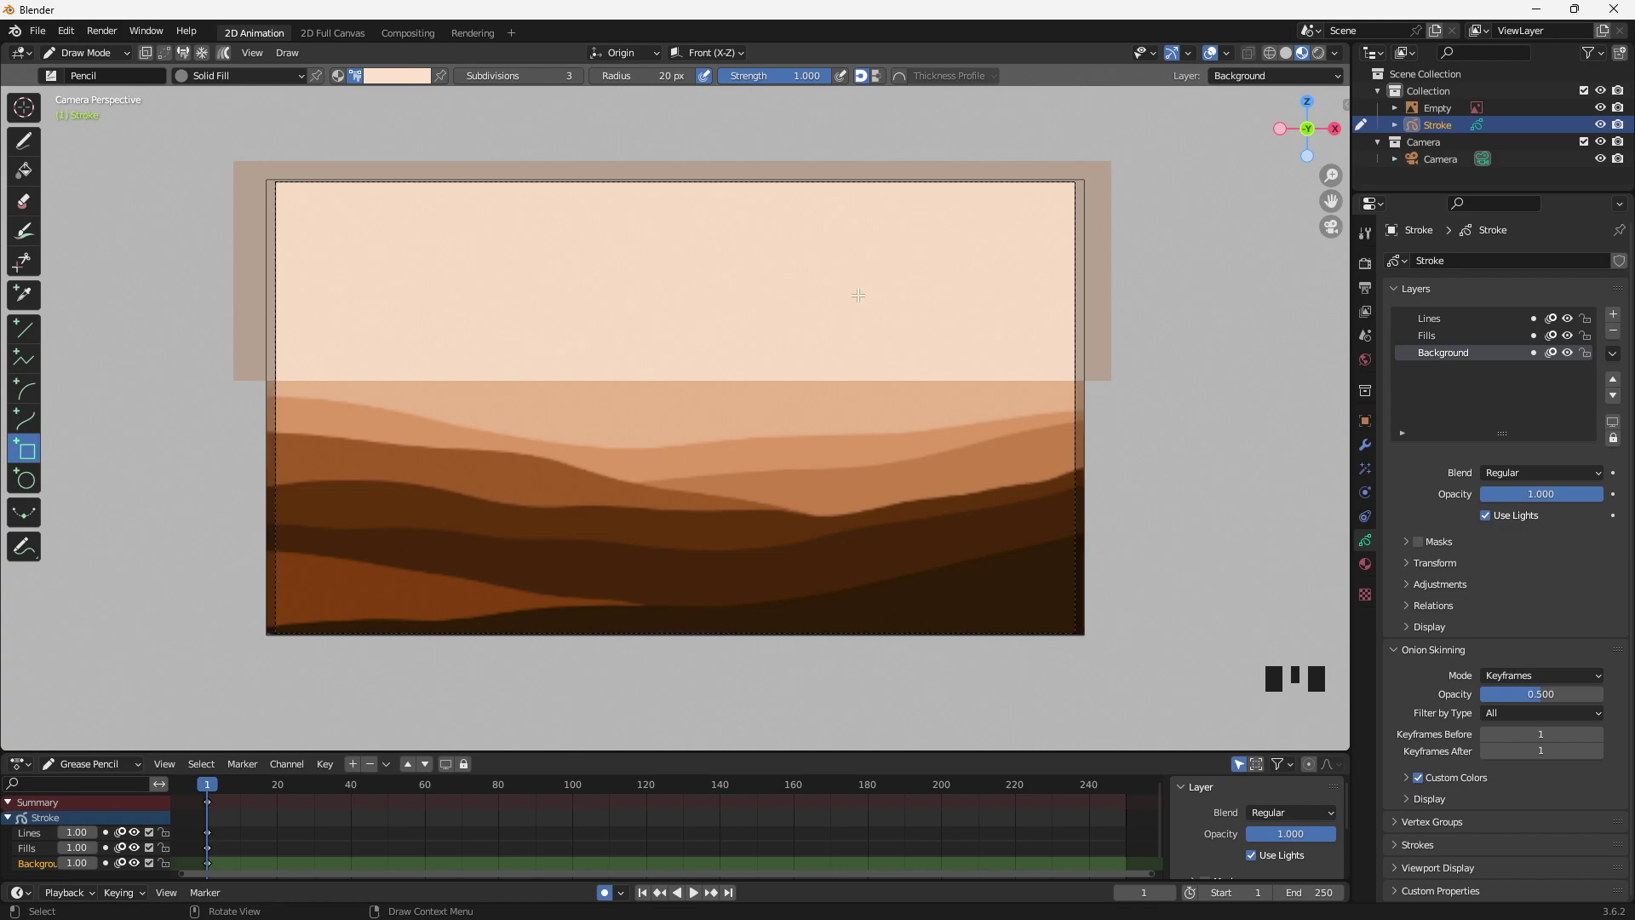
In Object Mode, set the reference Empty's Depth to Front, check its visibility, then reselect Stroke
{"action": "left_click", "coordinate": [124, 52]}
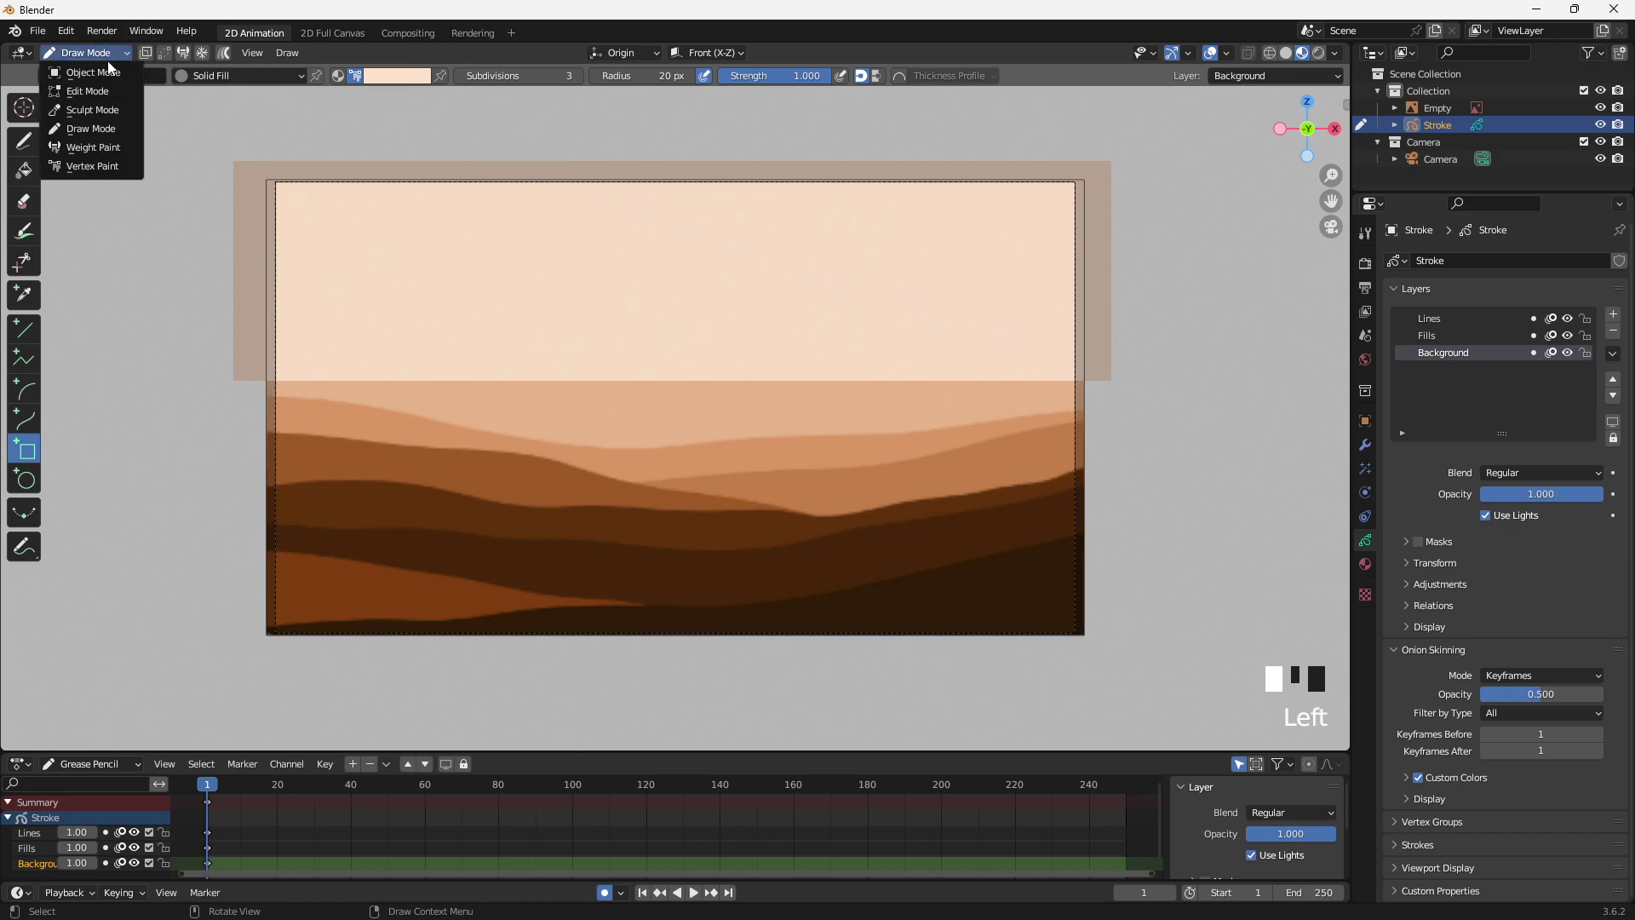
{"action": "left_click", "coordinate": [94, 75]}
{"action": "left_click", "coordinate": [1504, 107]}
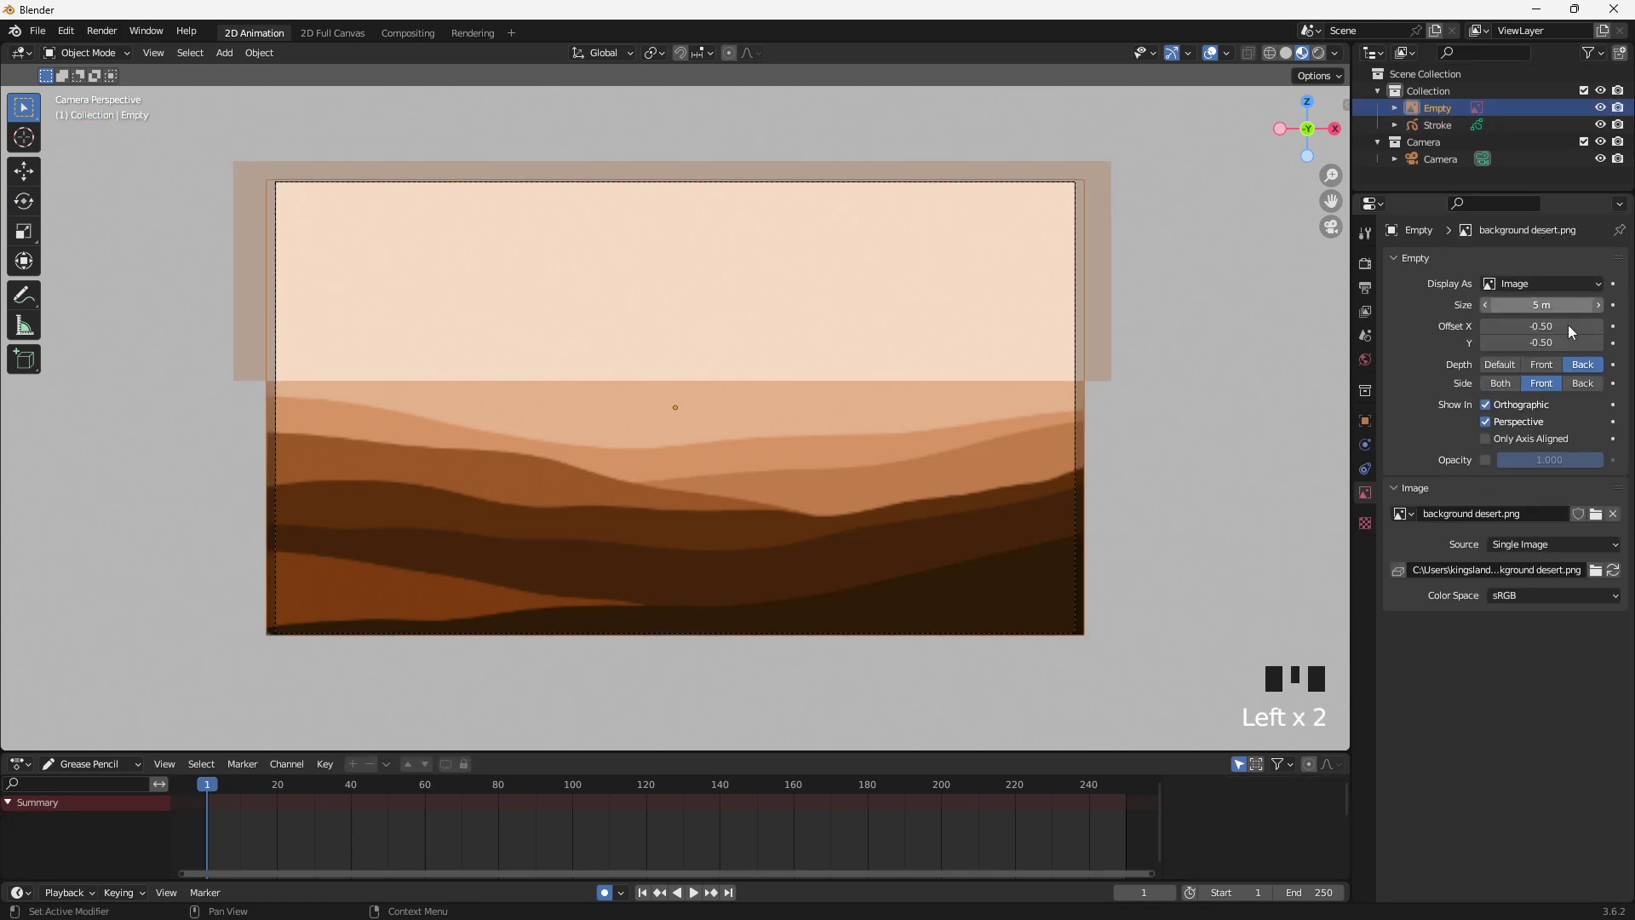
{"action": "left_click", "coordinate": [1547, 367]}
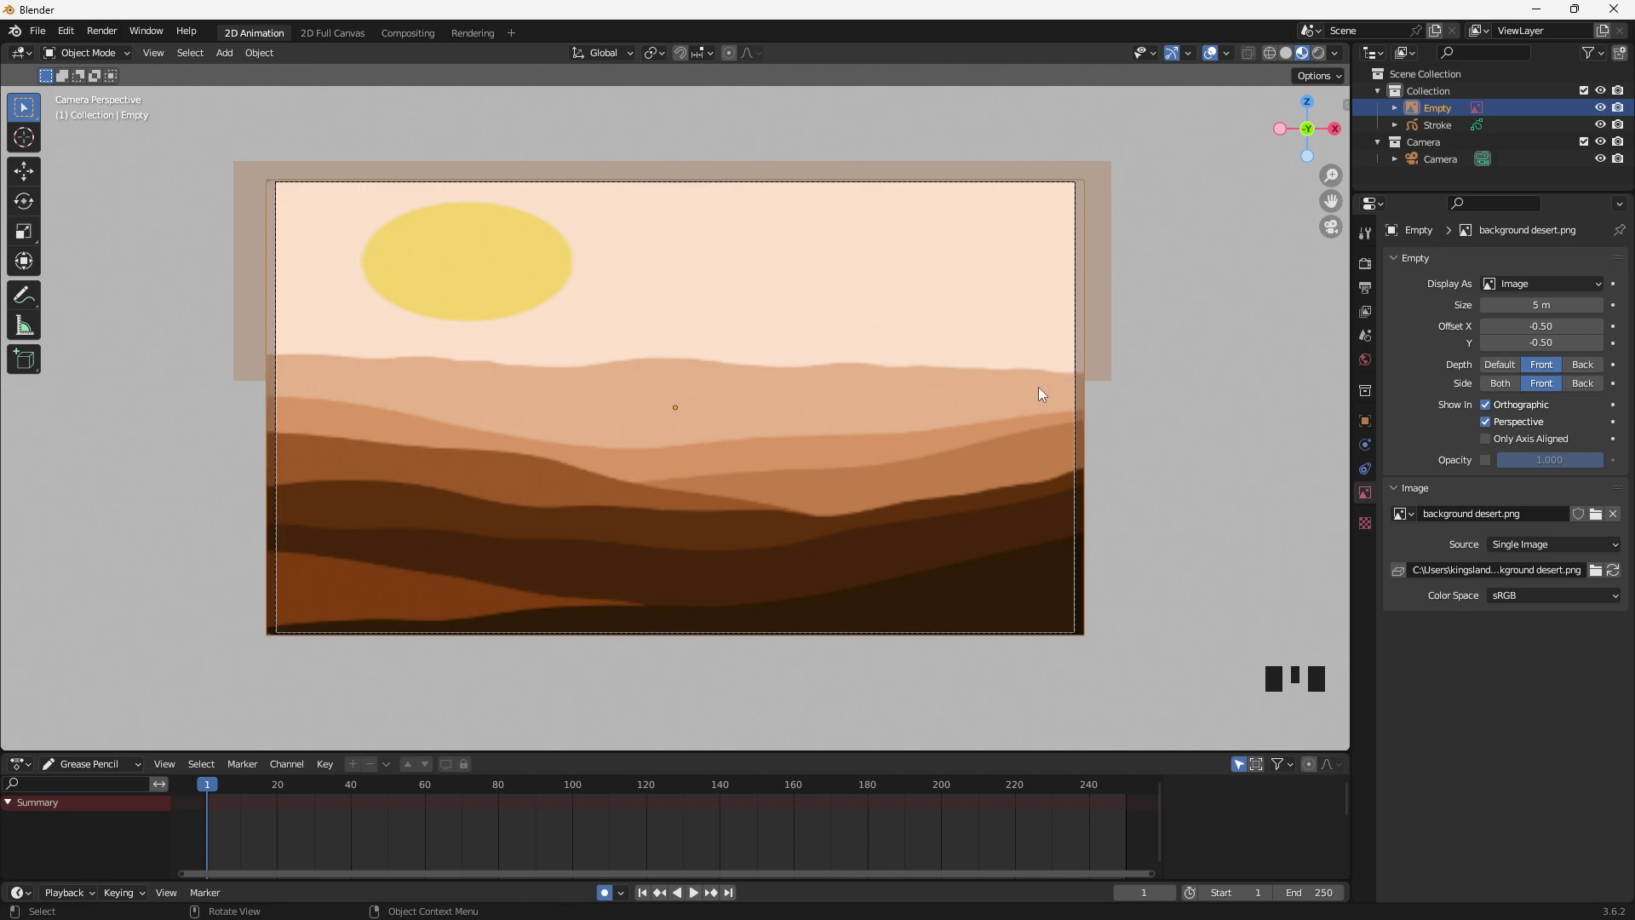
{"action": "left_click", "coordinate": [1601, 109]}
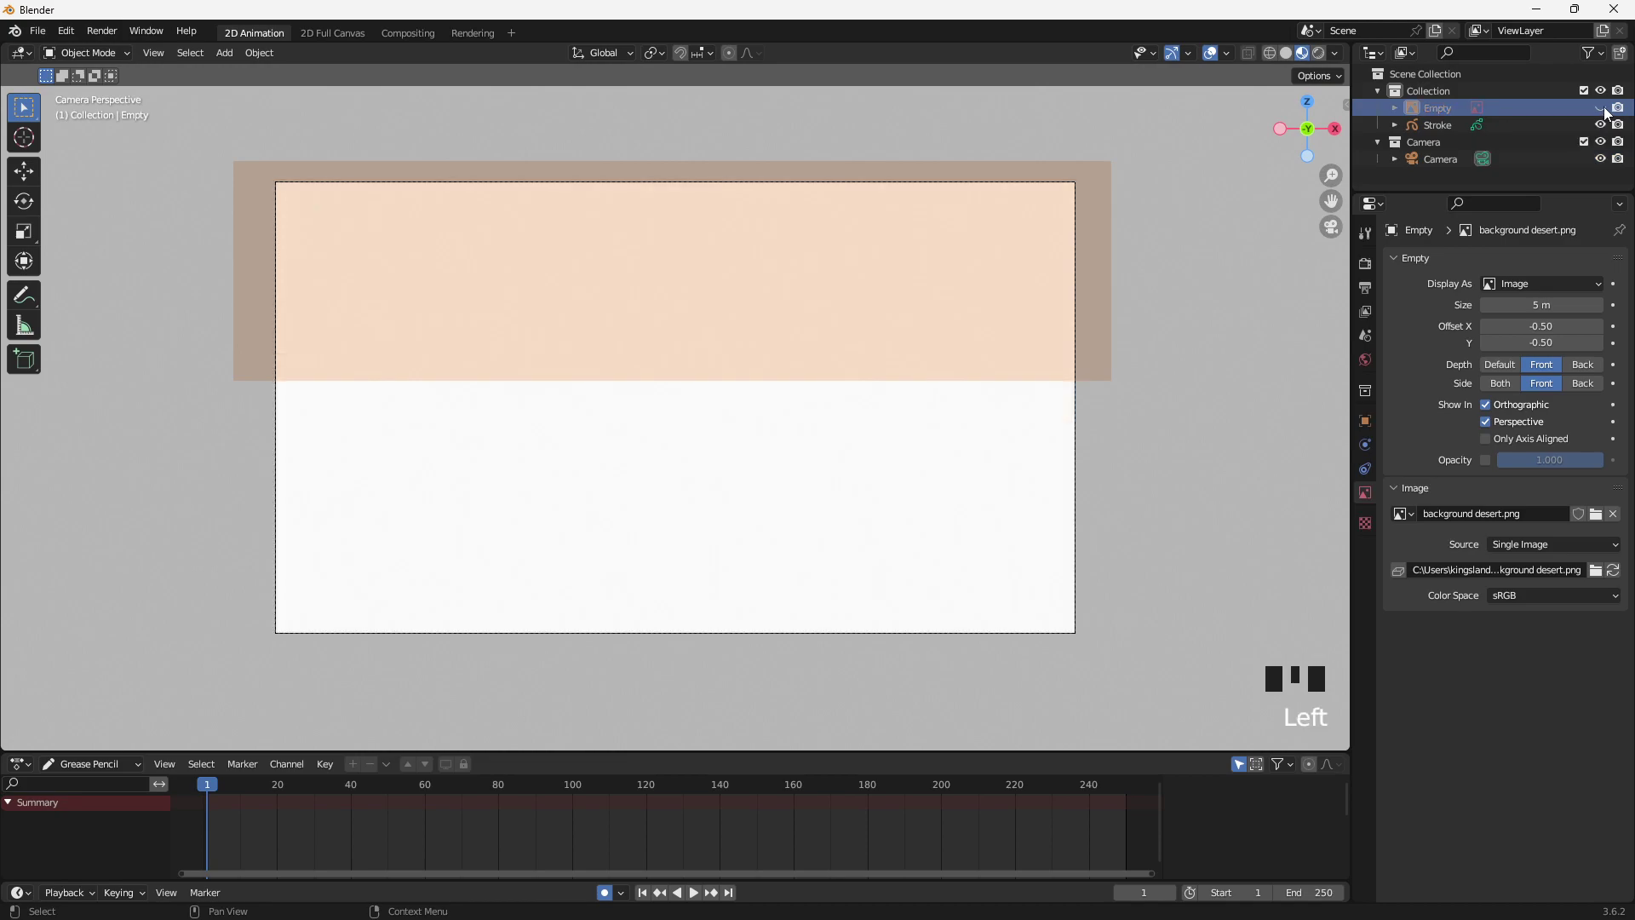
{"action": "left_click", "coordinate": [1603, 109]}
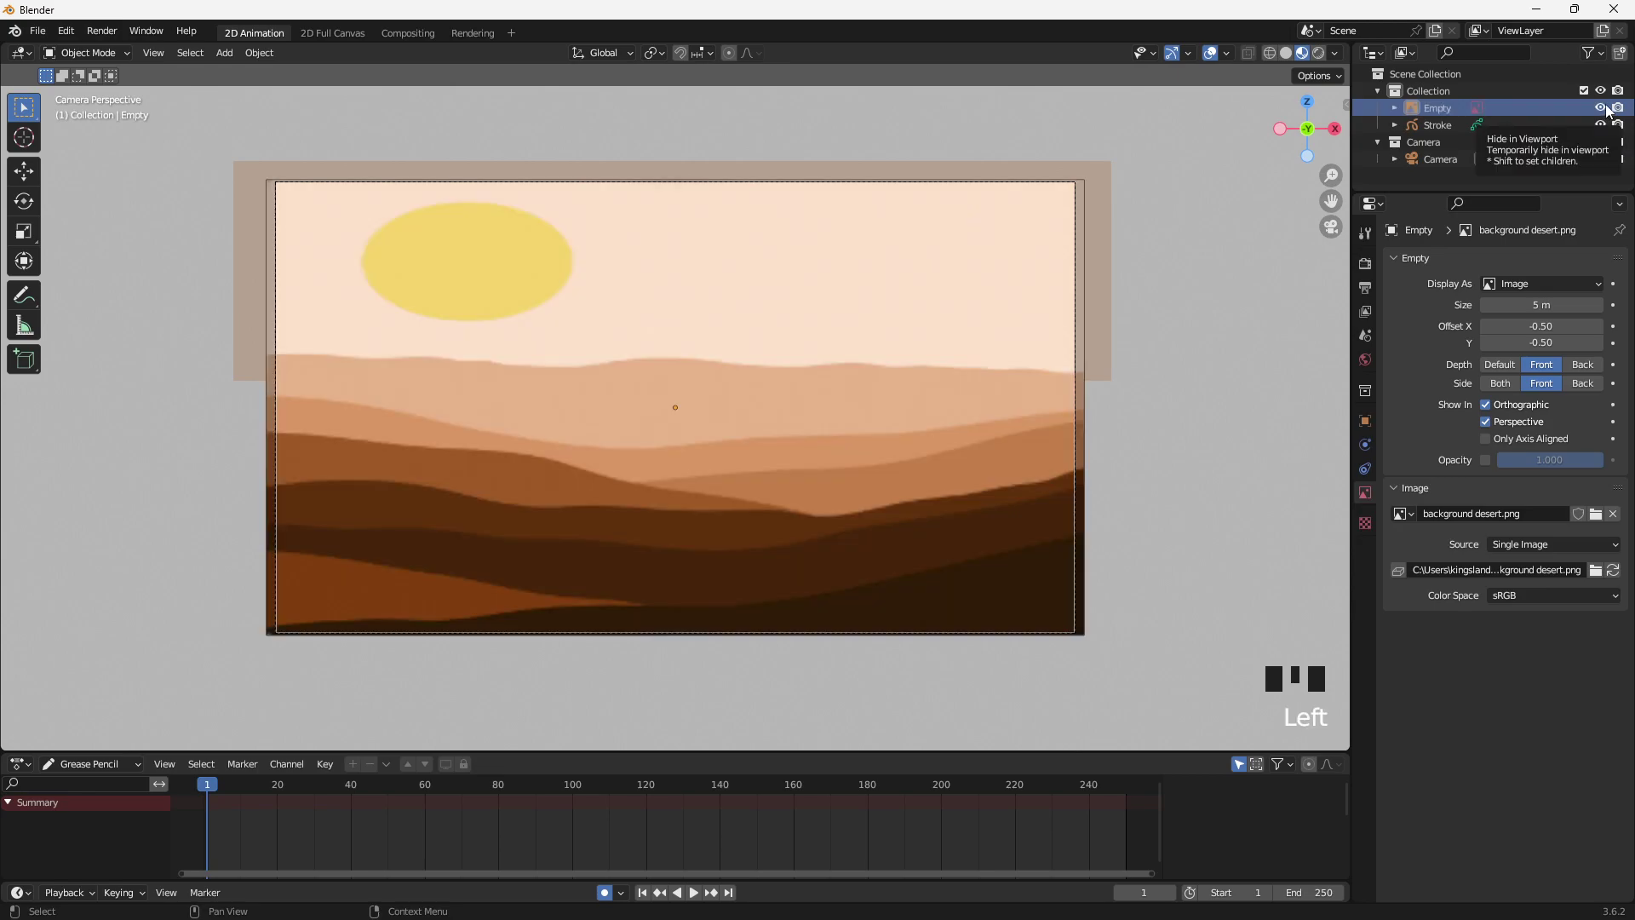
{"action": "left_click", "coordinate": [1527, 128]}
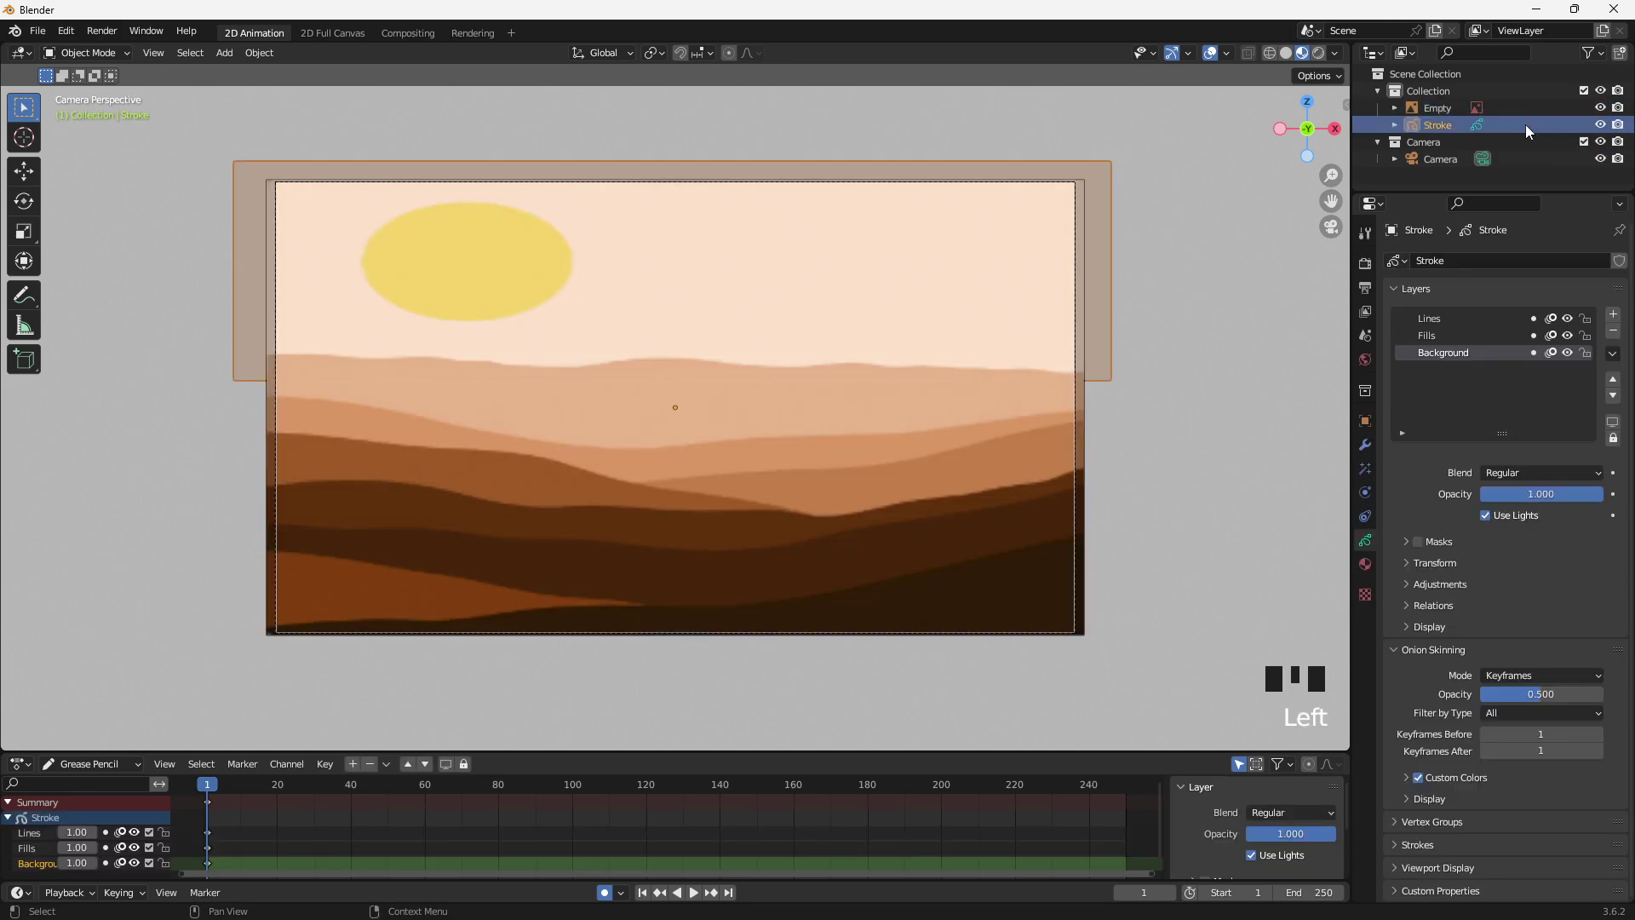
With the Draw tool in Draw Mode, sample the lightest dune's tan and fill over it
{"action": "left_click", "coordinate": [109, 55]}
{"action": "left_click", "coordinate": [98, 122]}
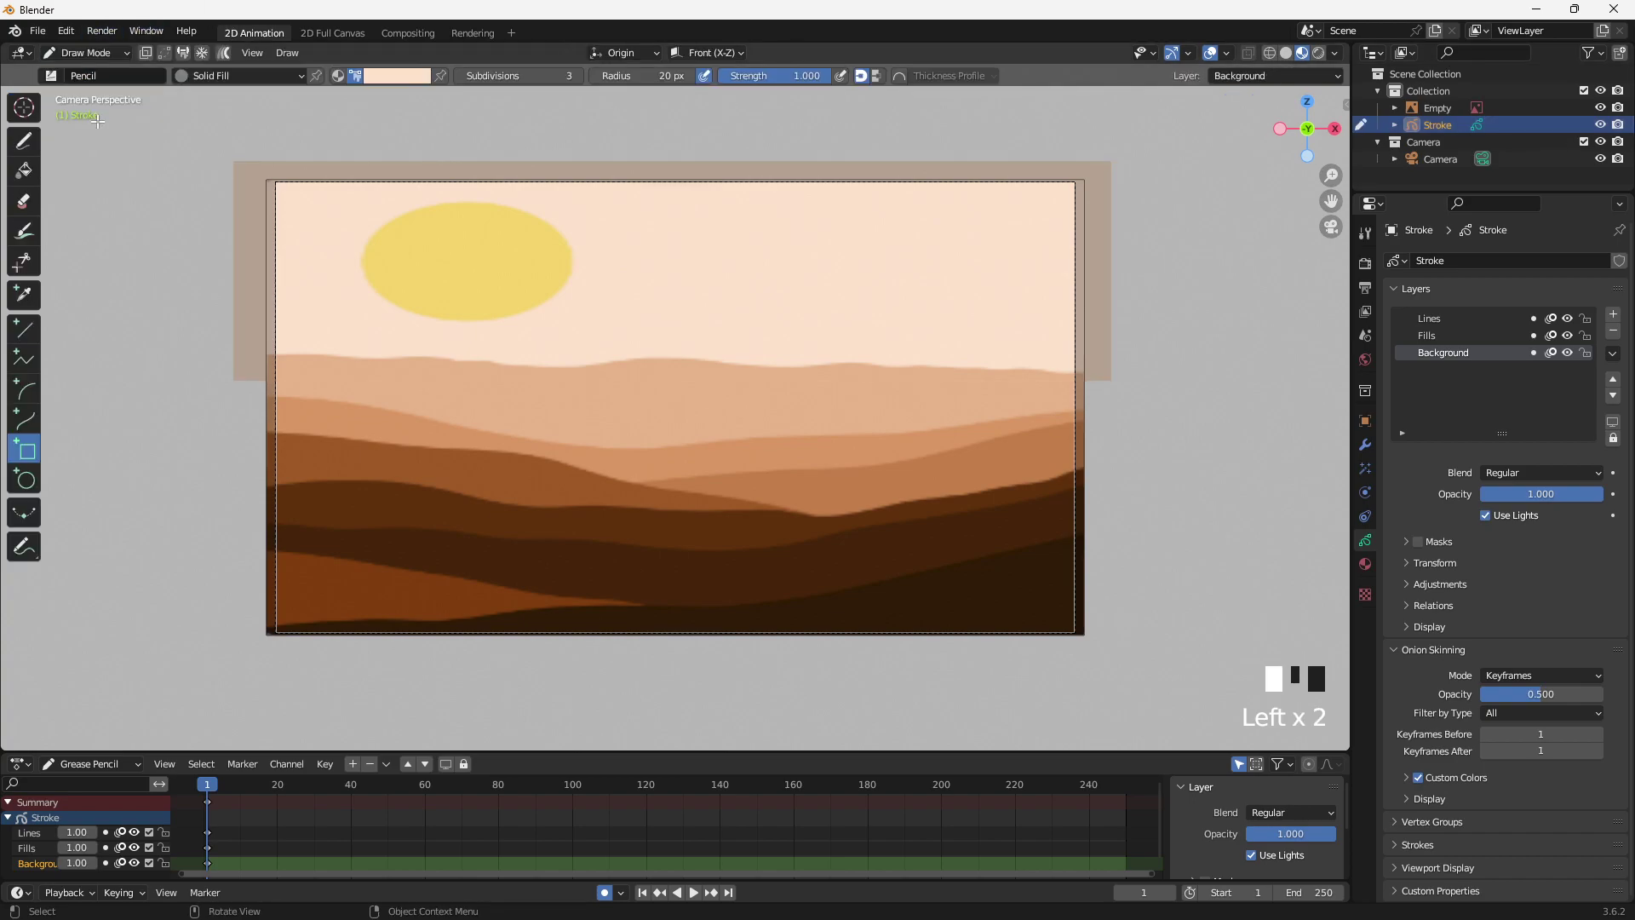
{"action": "left_click", "coordinate": [23, 145]}
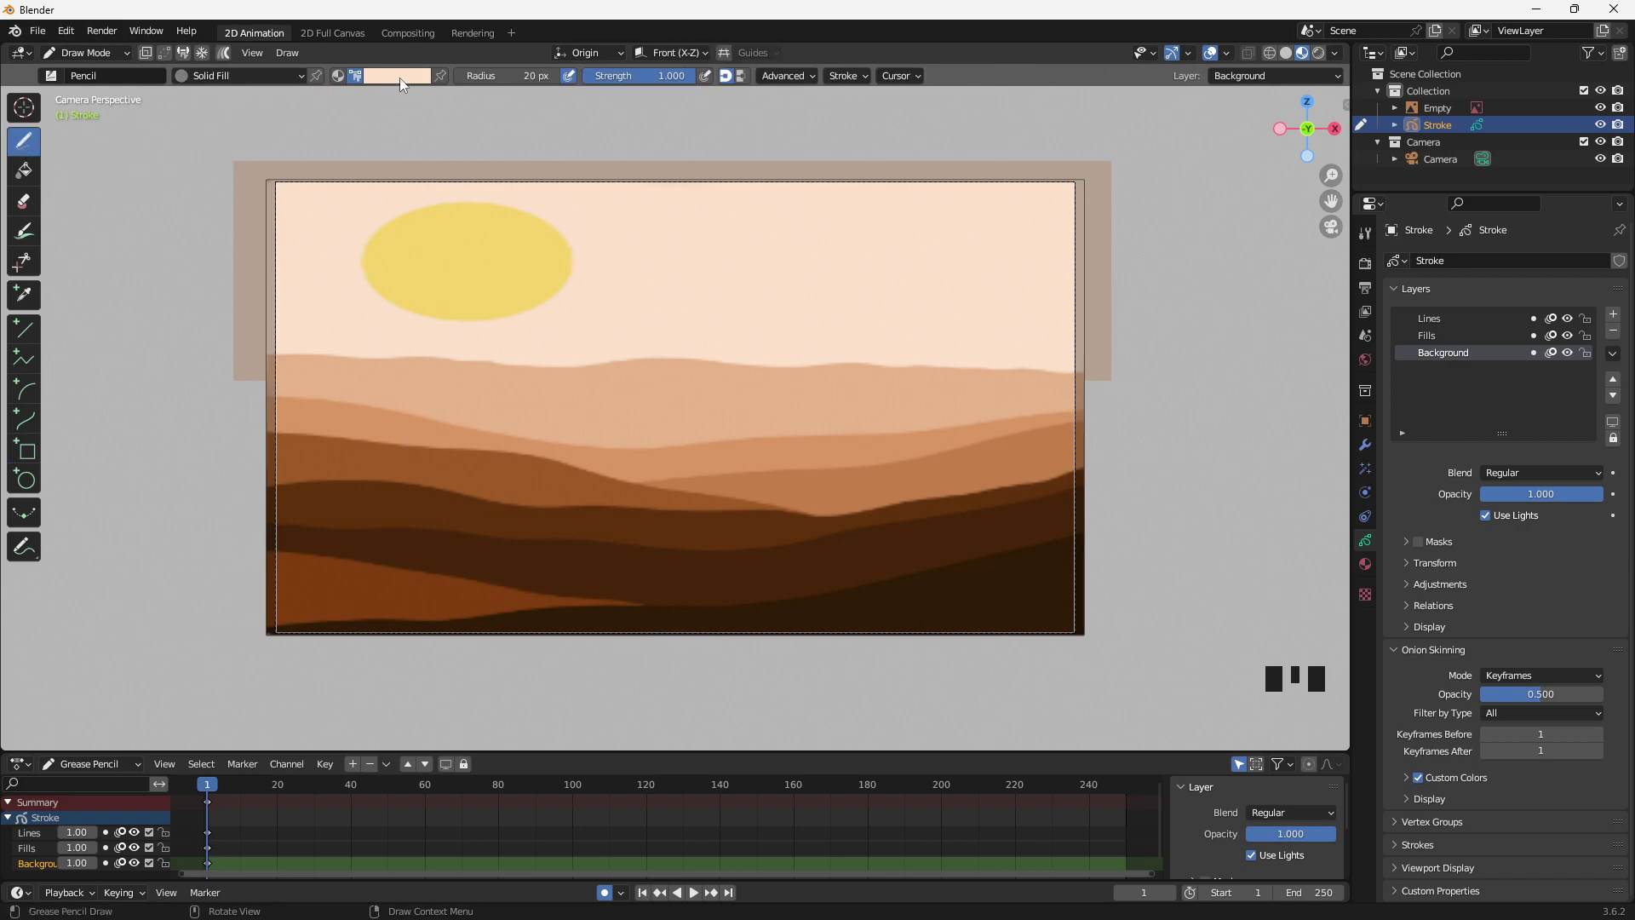
{"action": "key", "text": "e"}
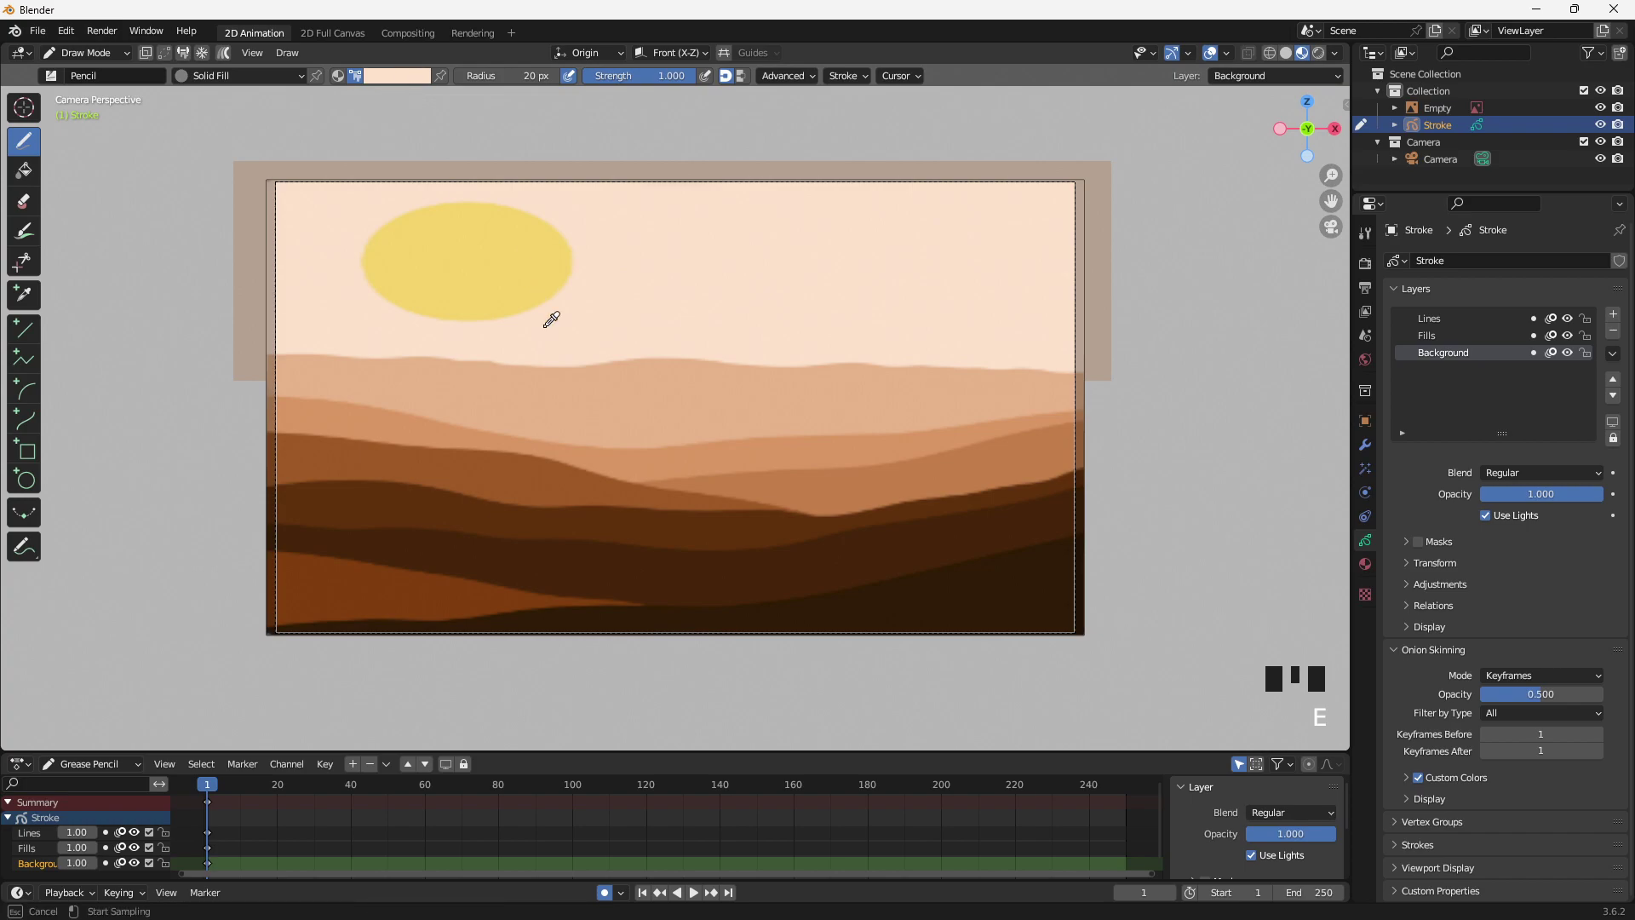
{"action": "left_click", "coordinate": [598, 389]}
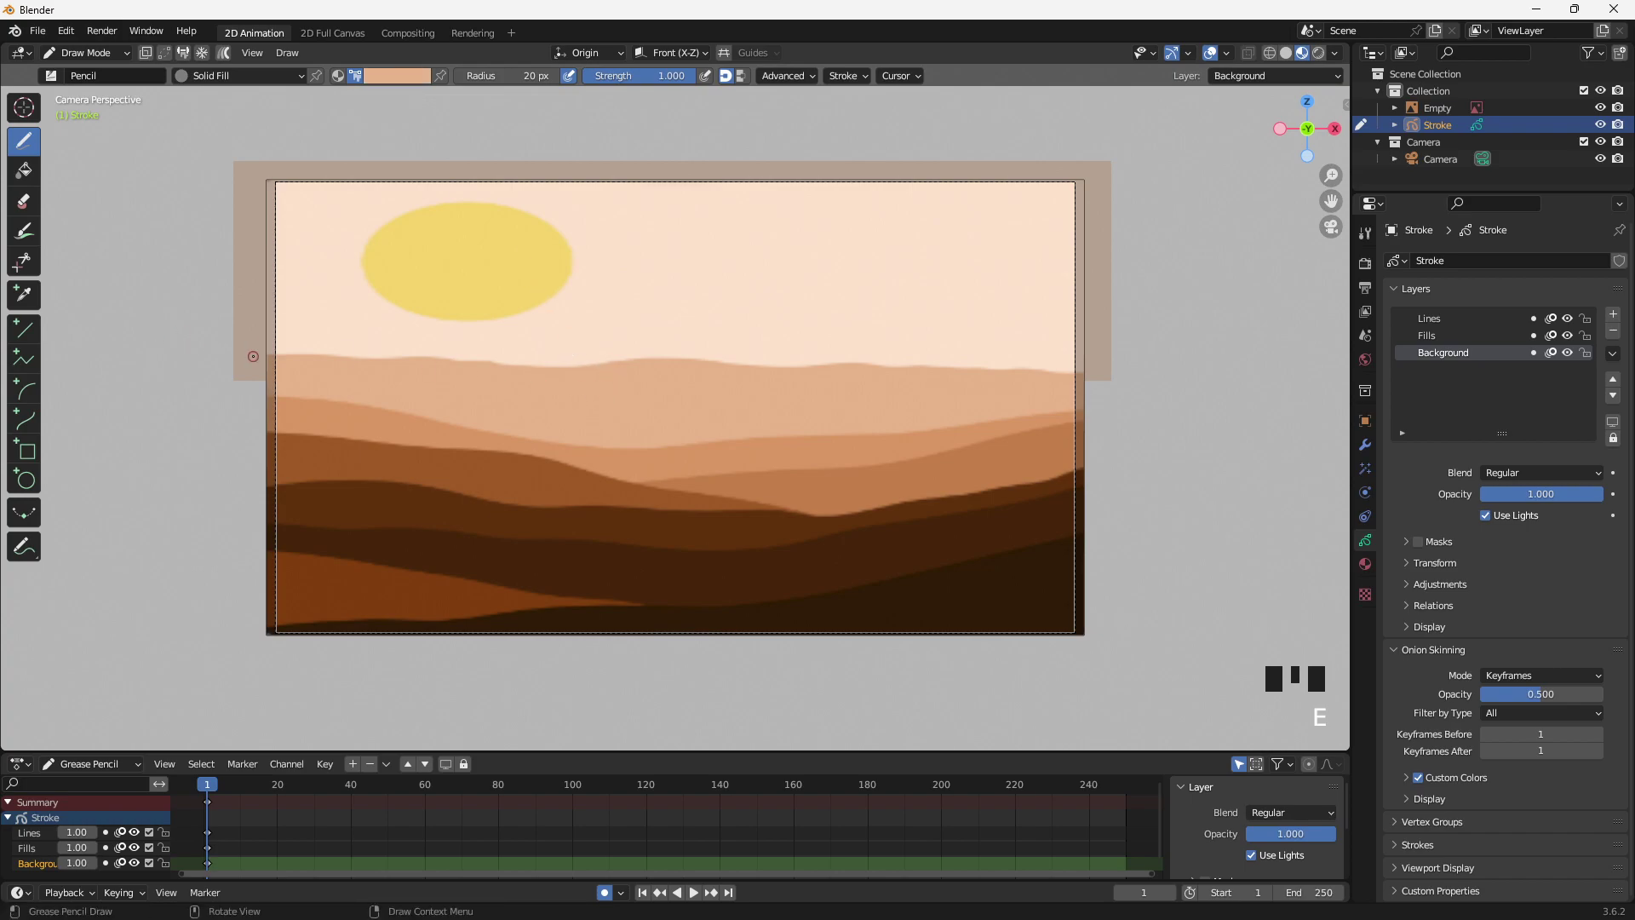
{"action": "left_click_drag", "start_coordinate": [254, 356], "coordinate": [601, 365]}
{"action": "mouse_move", "coordinate": [1110, 378]}
{"action": "left_mouse_down"}
{"action": "mouse_move", "coordinate": [1127, 469]}
{"action": "mouse_move", "coordinate": [988, 694]}
{"action": "mouse_move", "coordinate": [334, 702]}
{"action": "mouse_move", "coordinate": [243, 696]}
{"action": "mouse_move", "coordinate": [251, 380]}
{"action": "left_mouse_up"}
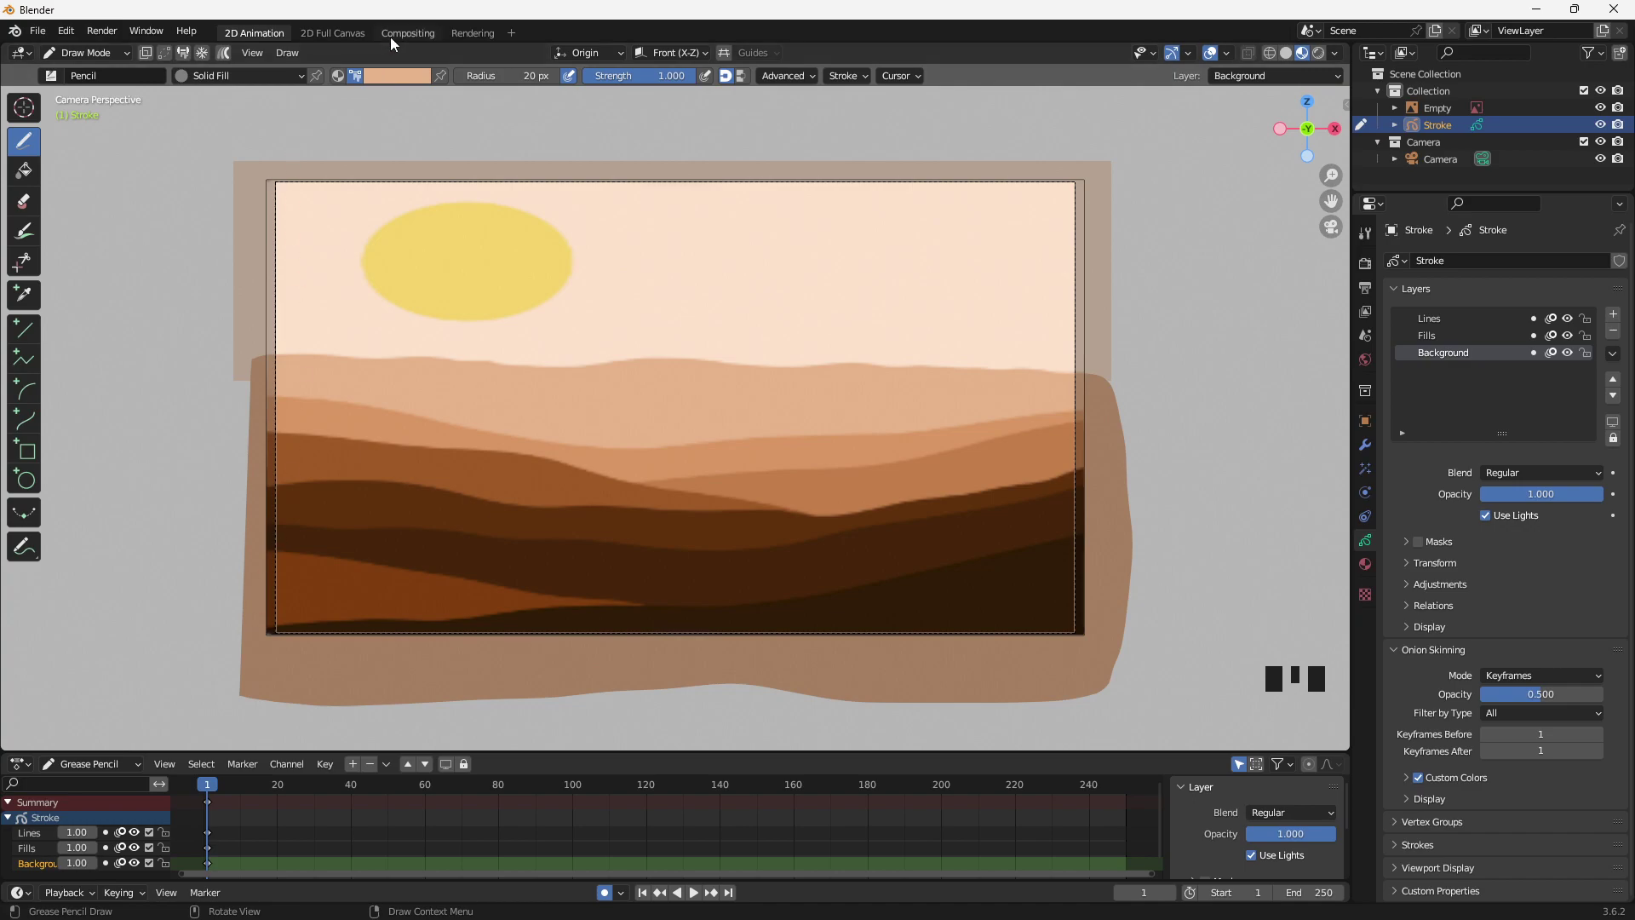
Sample the darker orange dune colour and extend the fill down past the frame's right edge
{"action": "key", "text": "e"}
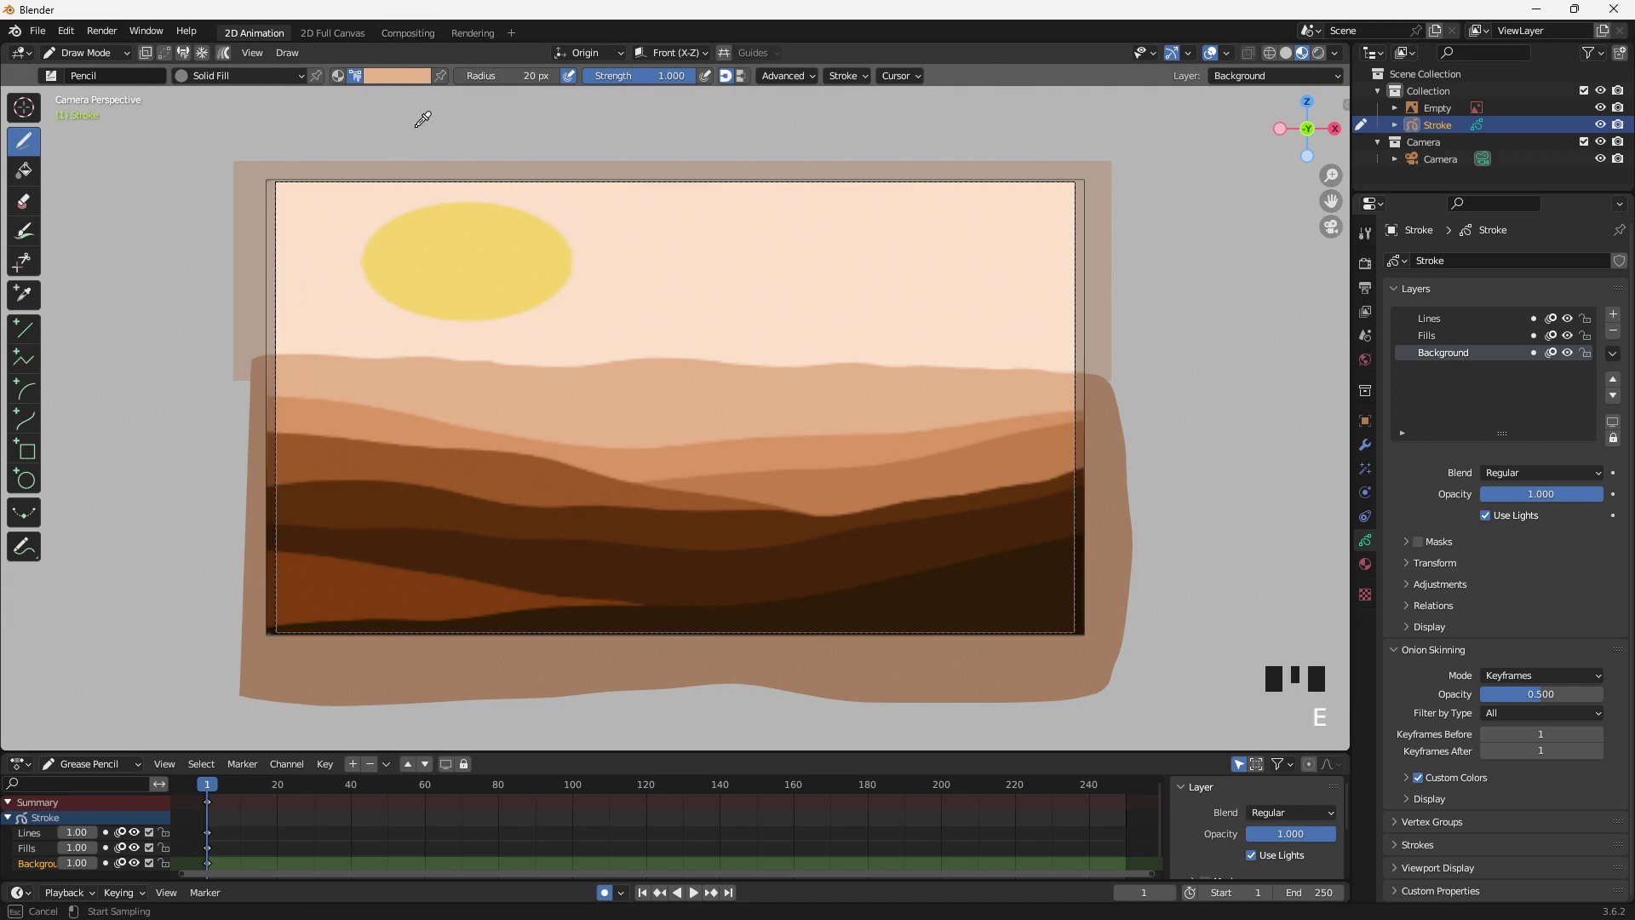
{"action": "left_click", "coordinate": [373, 425]}
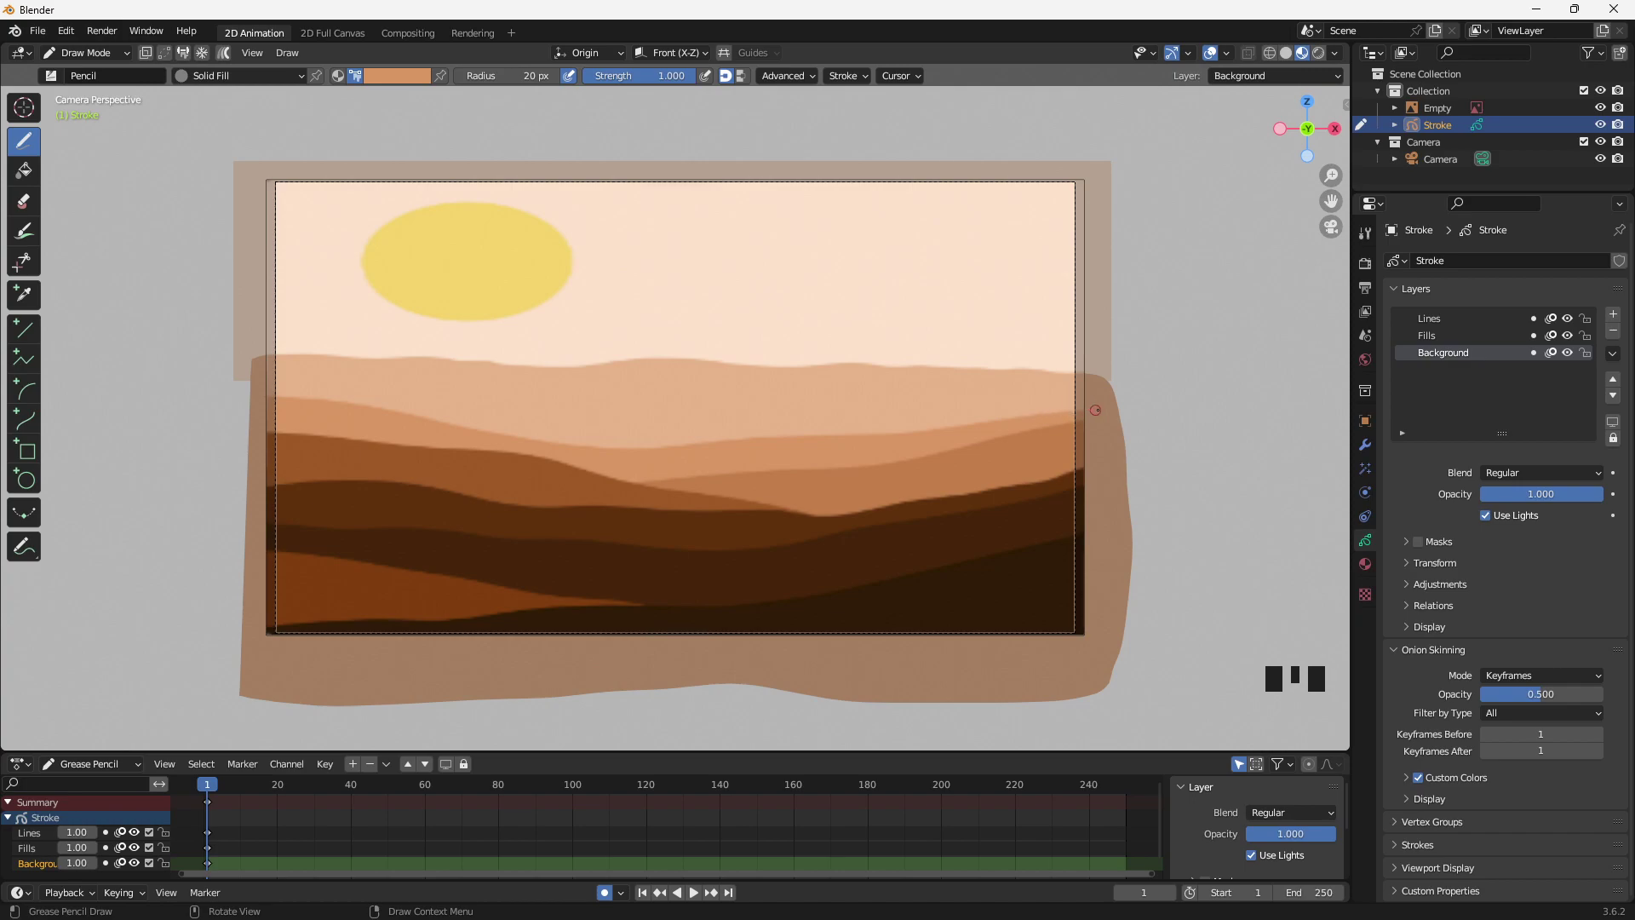
{"action": "mouse_move", "coordinate": [1120, 410]}
{"action": "left_mouse_down"}
{"action": "mouse_move", "coordinate": [1129, 672]}
{"action": "mouse_move", "coordinate": [611, 688]}
{"action": "mouse_move", "coordinate": [332, 673]}
{"action": "mouse_move", "coordinate": [244, 686]}
{"action": "mouse_move", "coordinate": [242, 672]}
{"action": "left_mouse_up"}
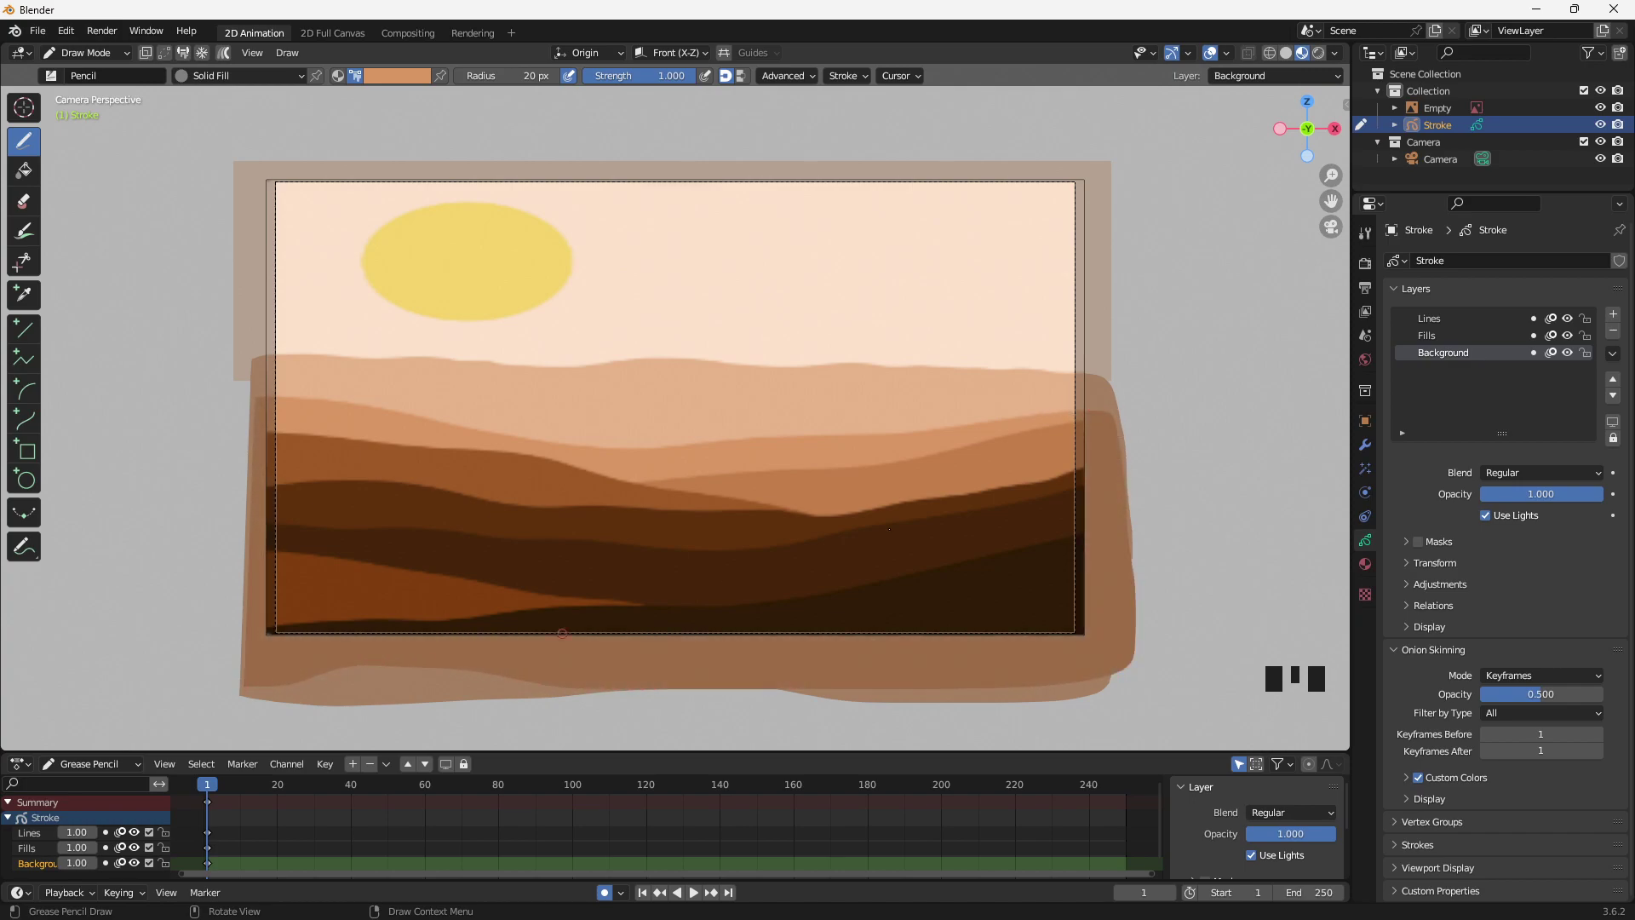
Check coverage against the reference, then draw a darker orange fill across the next hills
{"action": "left_click", "coordinate": [1601, 108]}
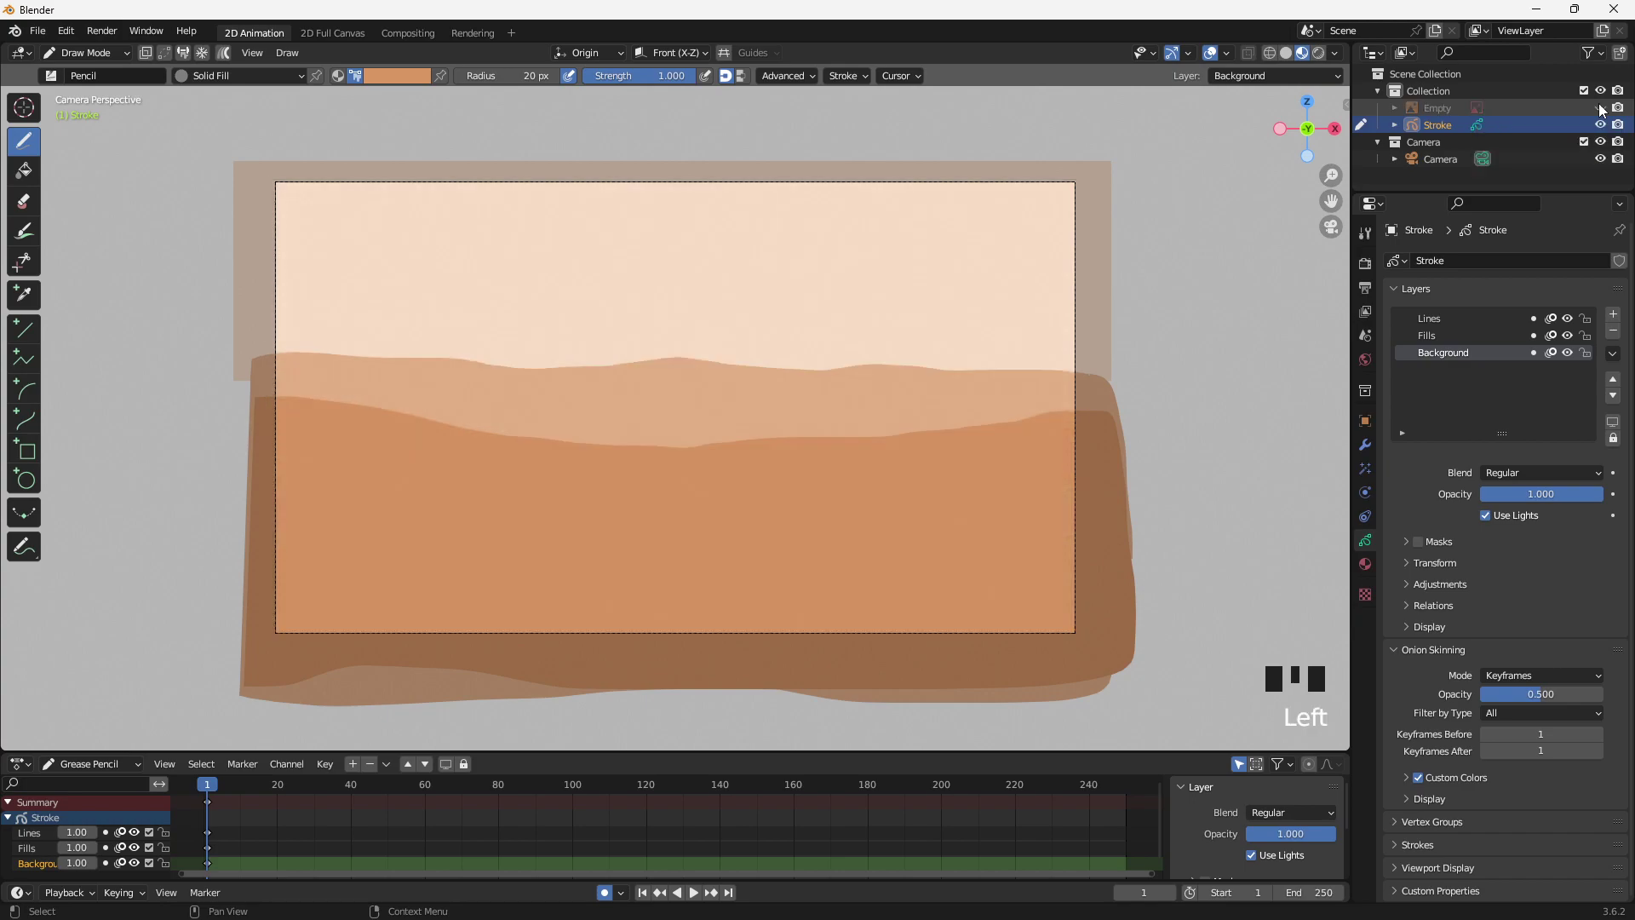
{"action": "left_click", "coordinate": [1601, 108]}
{"action": "left_click", "coordinate": [1600, 108]}
{"action": "left_click", "coordinate": [1600, 108]}
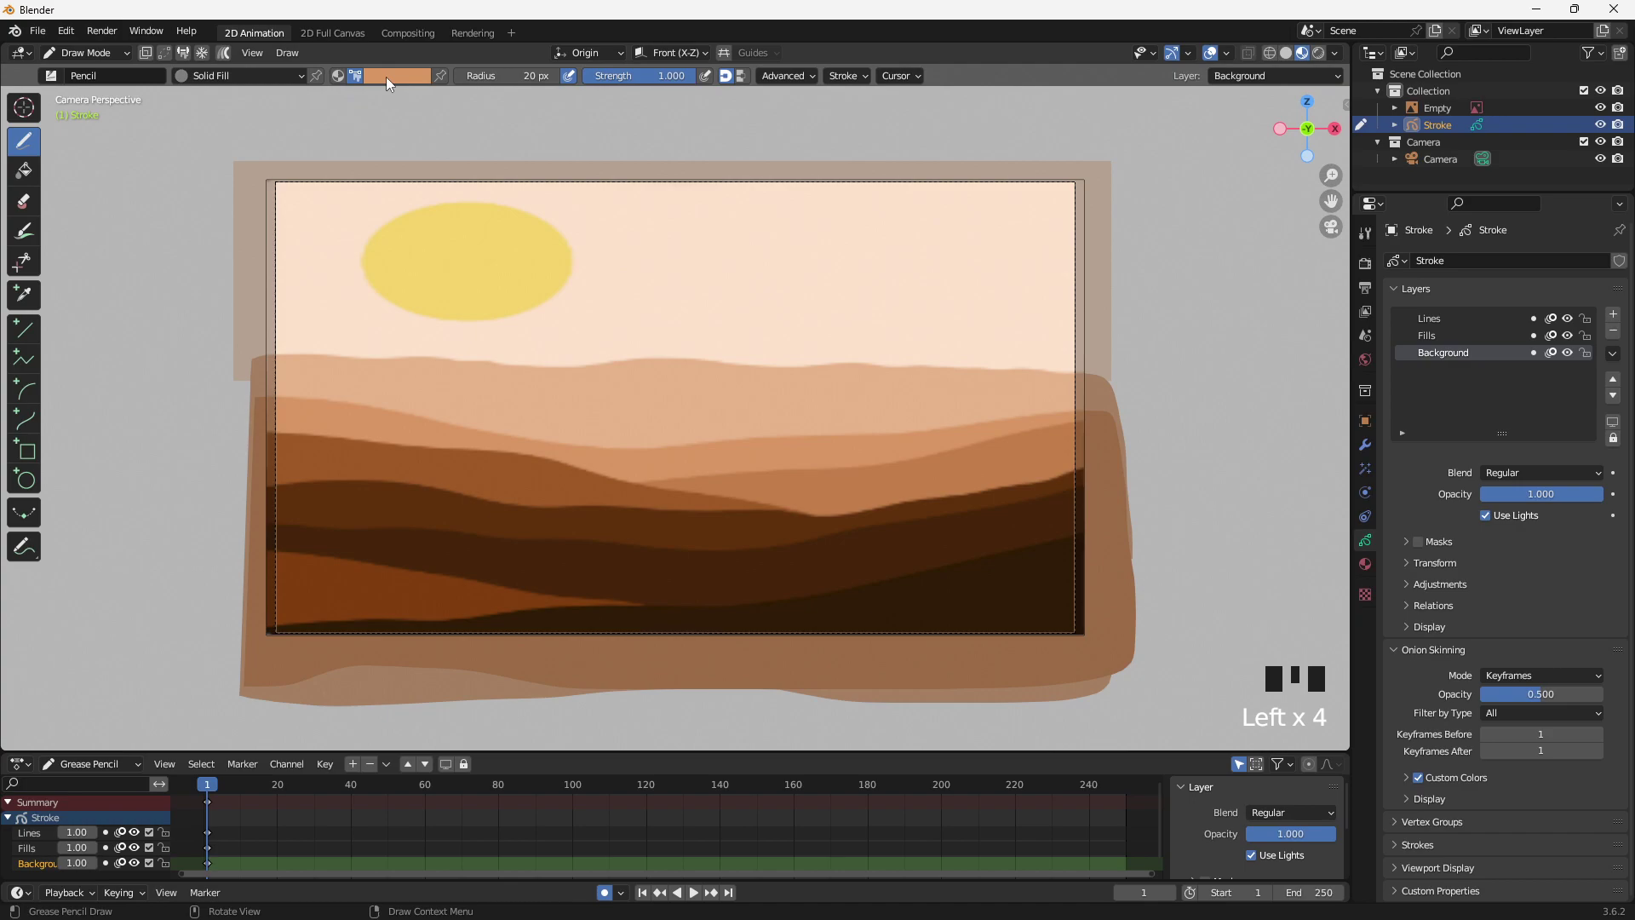
{"action": "key", "text": "e"}
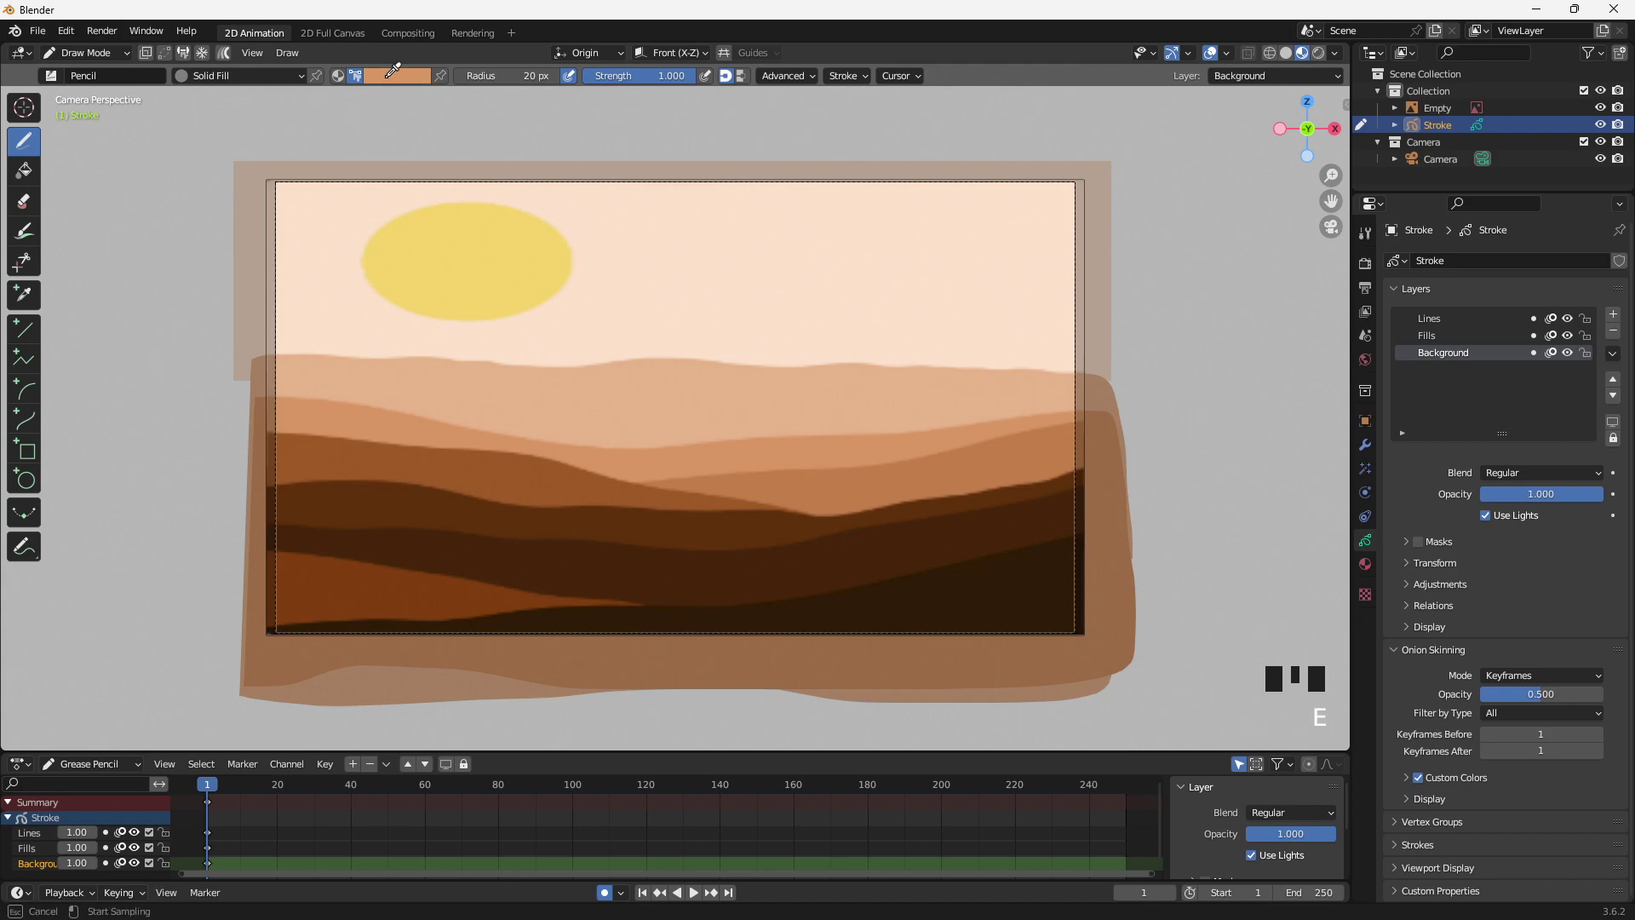
{"action": "left_click", "coordinate": [828, 492]}
{"action": "mouse_move", "coordinate": [682, 483]}
{"action": "left_mouse_down"}
{"action": "mouse_move", "coordinate": [1099, 426]}
{"action": "mouse_move", "coordinate": [1122, 569]}
{"action": "mouse_move", "coordinate": [912, 686]}
{"action": "mouse_move", "coordinate": [586, 686]}
{"action": "left_mouse_up"}
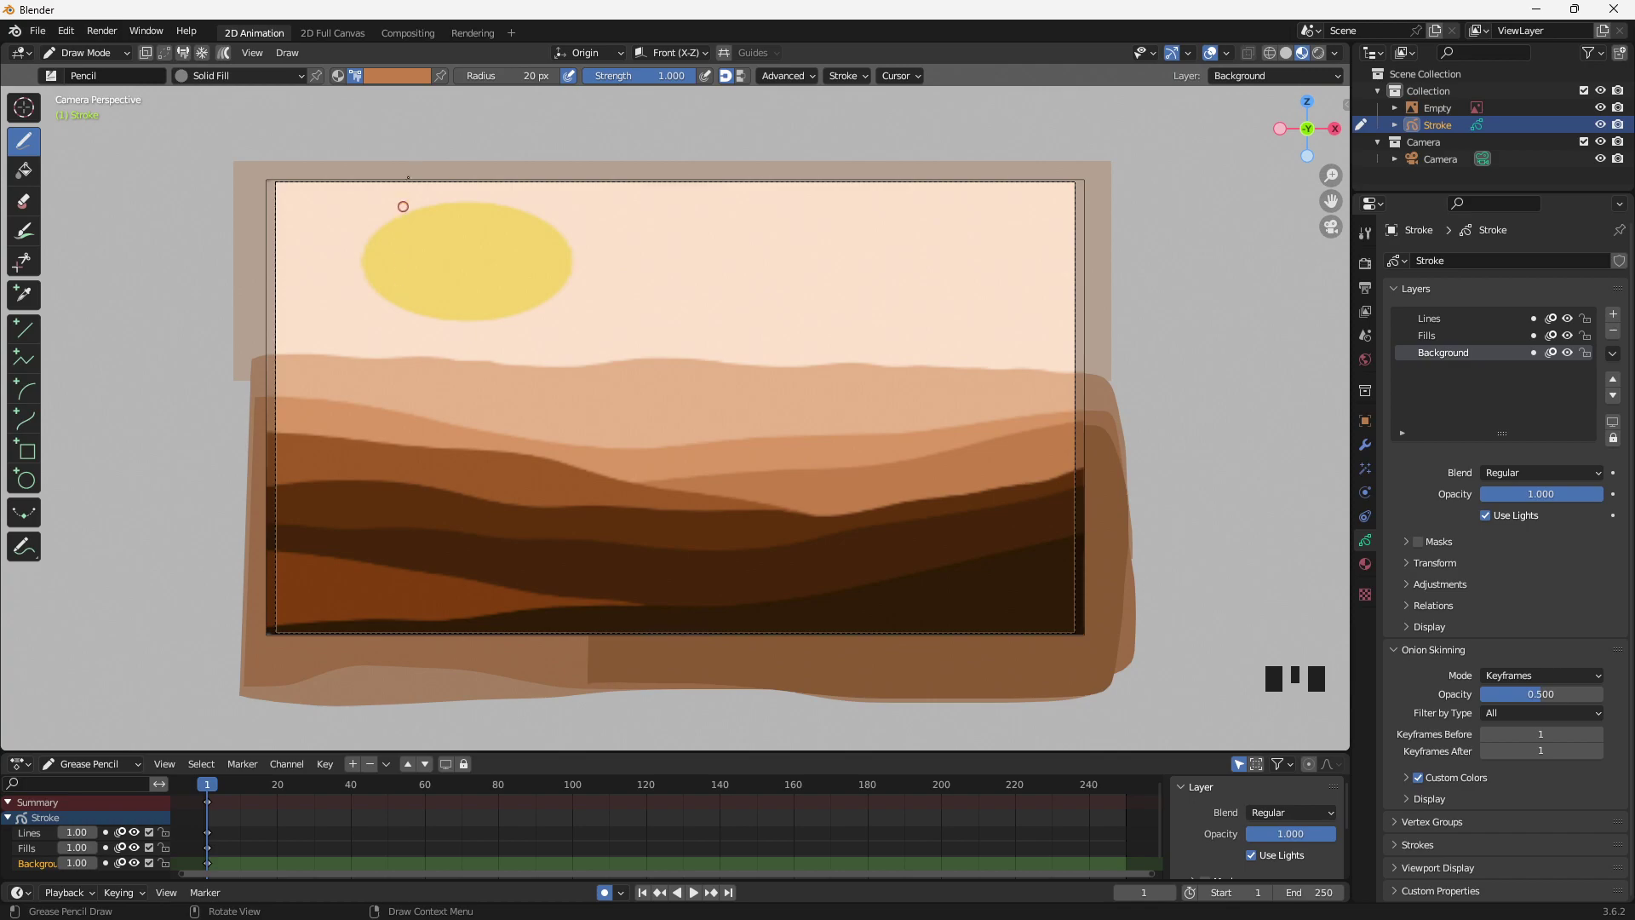
Sample a darker brown and draw a dune fill extending below the frame
{"action": "key", "text": "e"}
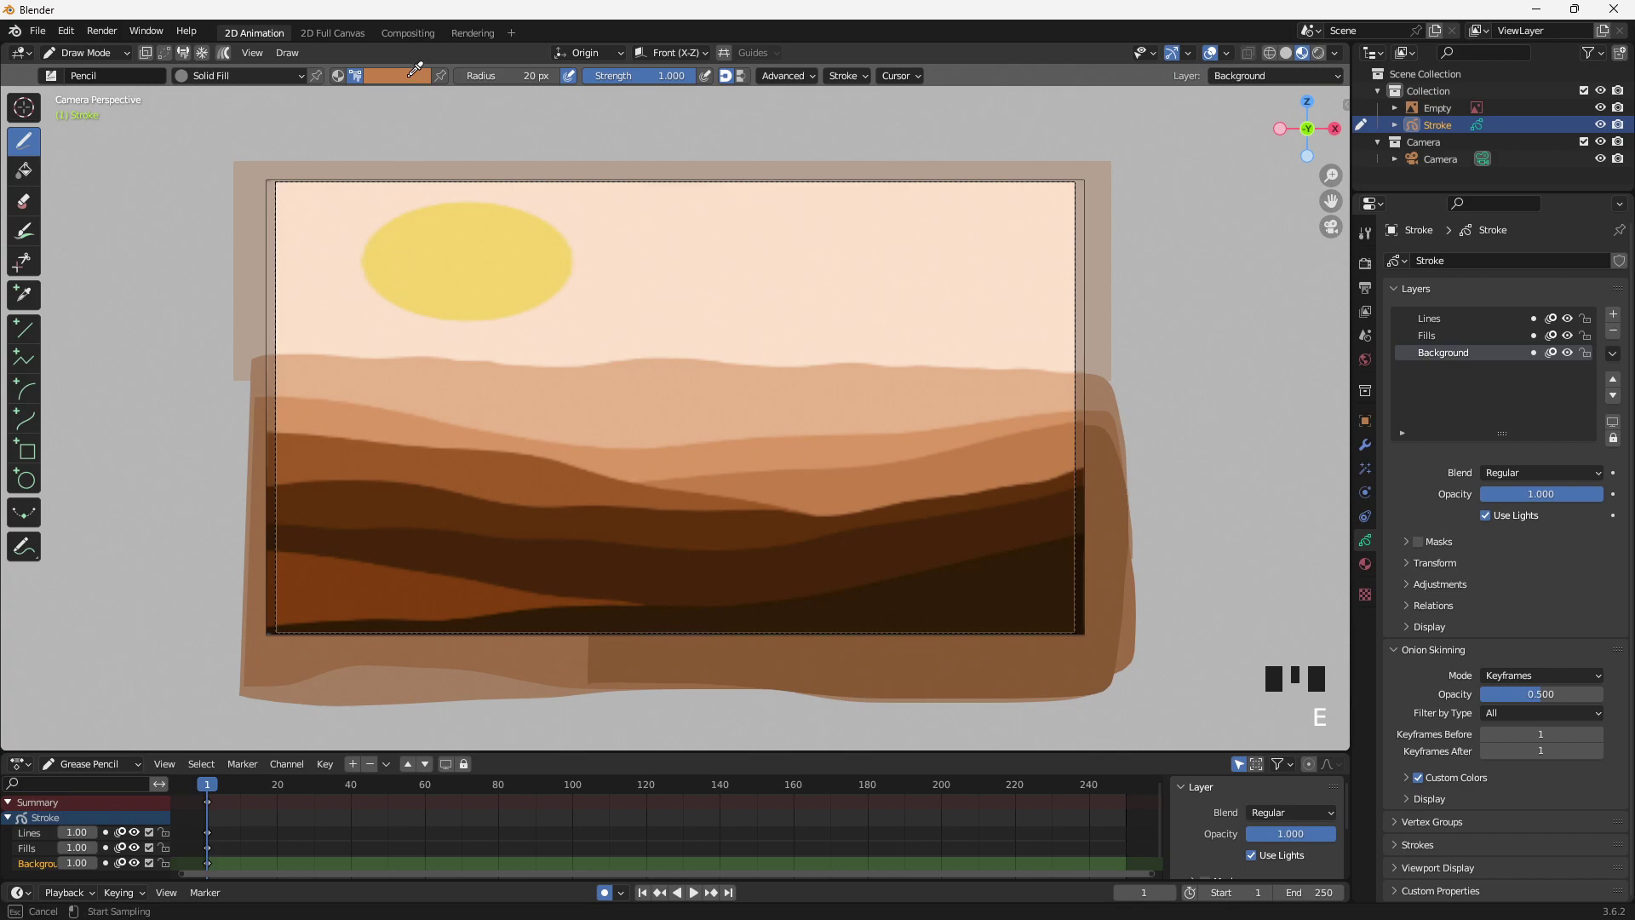
{"action": "left_click", "coordinate": [486, 451]}
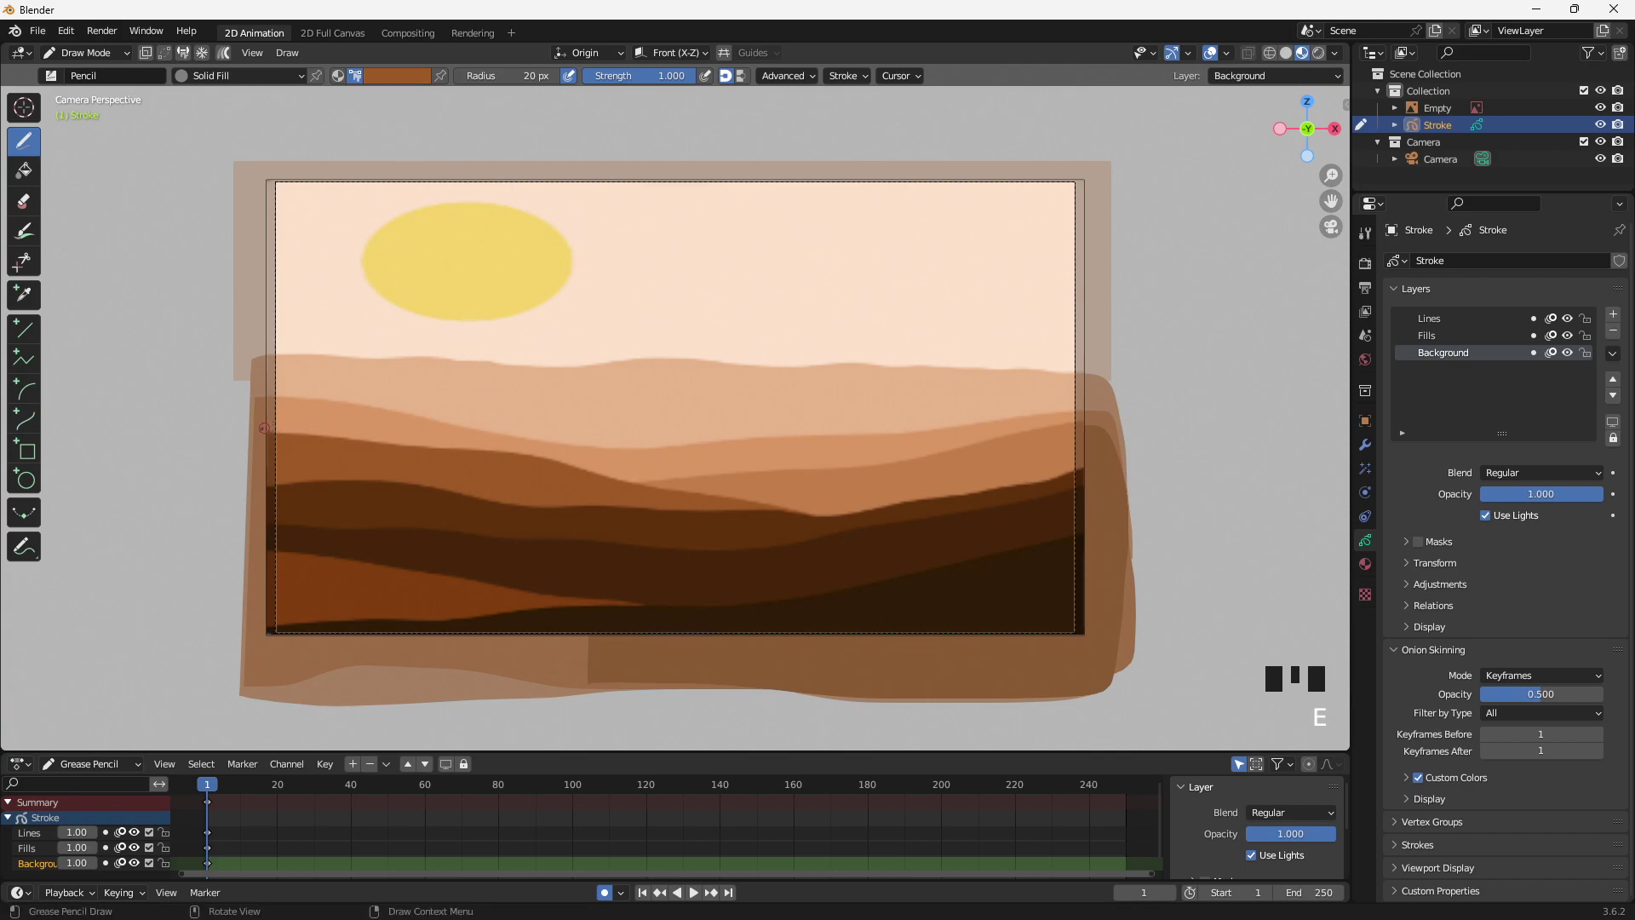
{"action": "left_click_drag", "start_coordinate": [261, 429], "coordinate": [285, 433]}
{"action": "mouse_move", "coordinate": [815, 637]}
{"action": "left_mouse_down"}
{"action": "mouse_move", "coordinate": [809, 685]}
{"action": "mouse_move", "coordinate": [588, 741]}
{"action": "mouse_move", "coordinate": [233, 703]}
{"action": "left_mouse_up"}
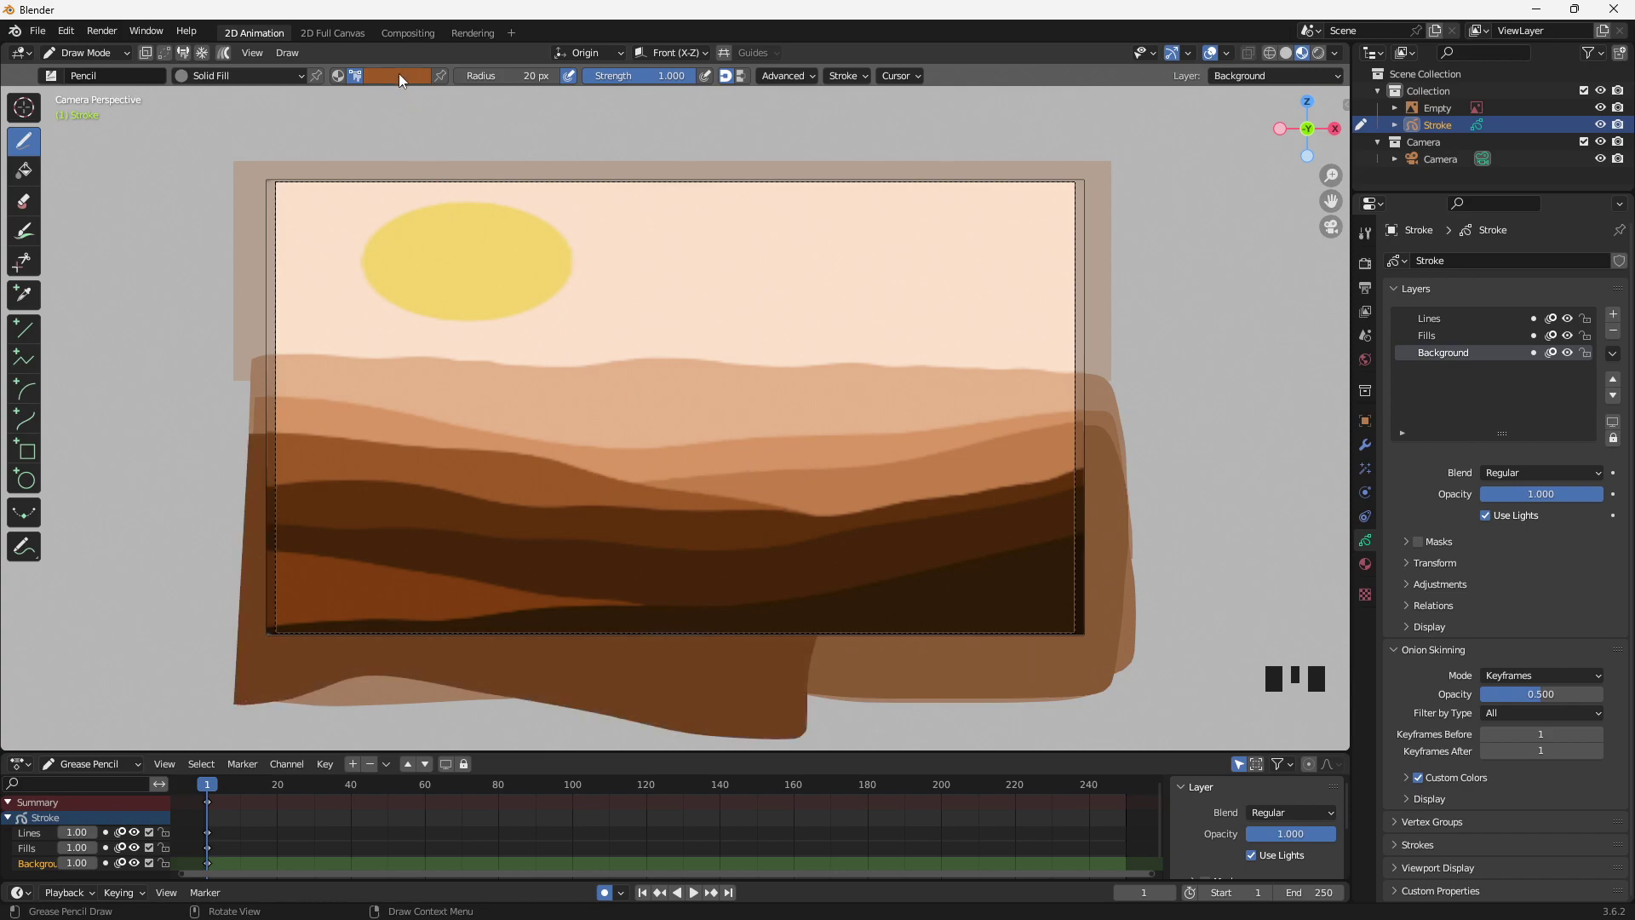
Add dark brown and even darker brown fills along the right edge and bottom band
{"action": "key", "text": "e"}
{"action": "left_click", "coordinate": [419, 506]}
{"action": "left_click_drag", "start_coordinate": [334, 488], "coordinate": [319, 486]}
{"action": "mouse_move", "coordinate": [1100, 472]}
{"action": "left_mouse_down"}
{"action": "mouse_move", "coordinate": [1114, 640]}
{"action": "mouse_move", "coordinate": [890, 662]}
{"action": "mouse_move", "coordinate": [315, 671]}
{"action": "mouse_move", "coordinate": [246, 496]}
{"action": "left_mouse_up"}
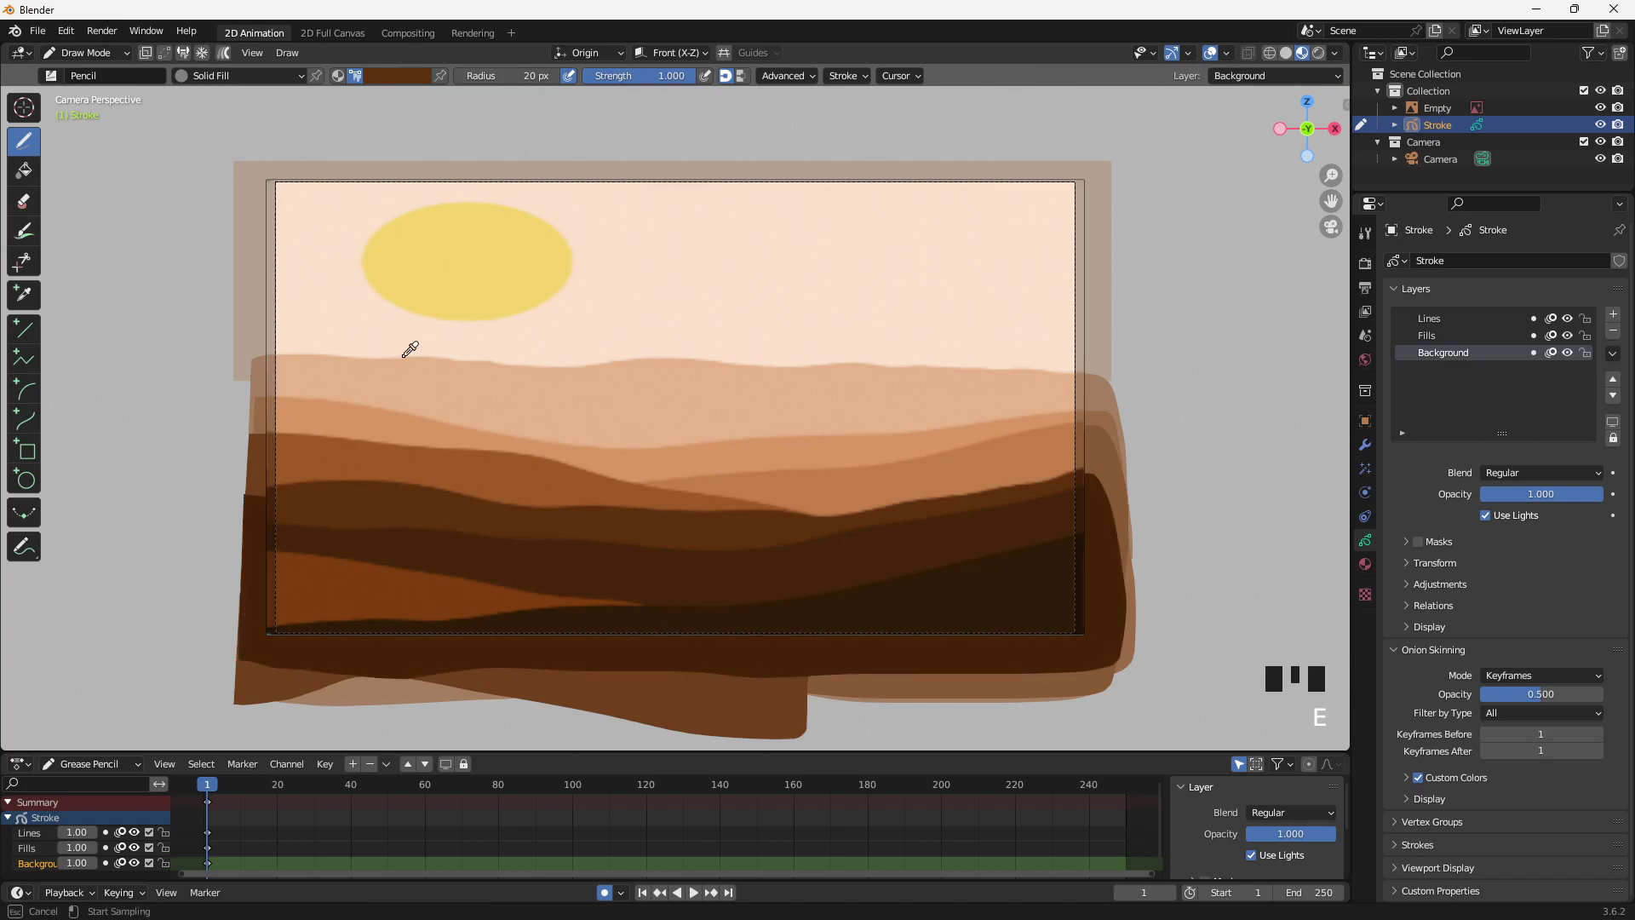
{"action": "left_click", "coordinate": [445, 550]}
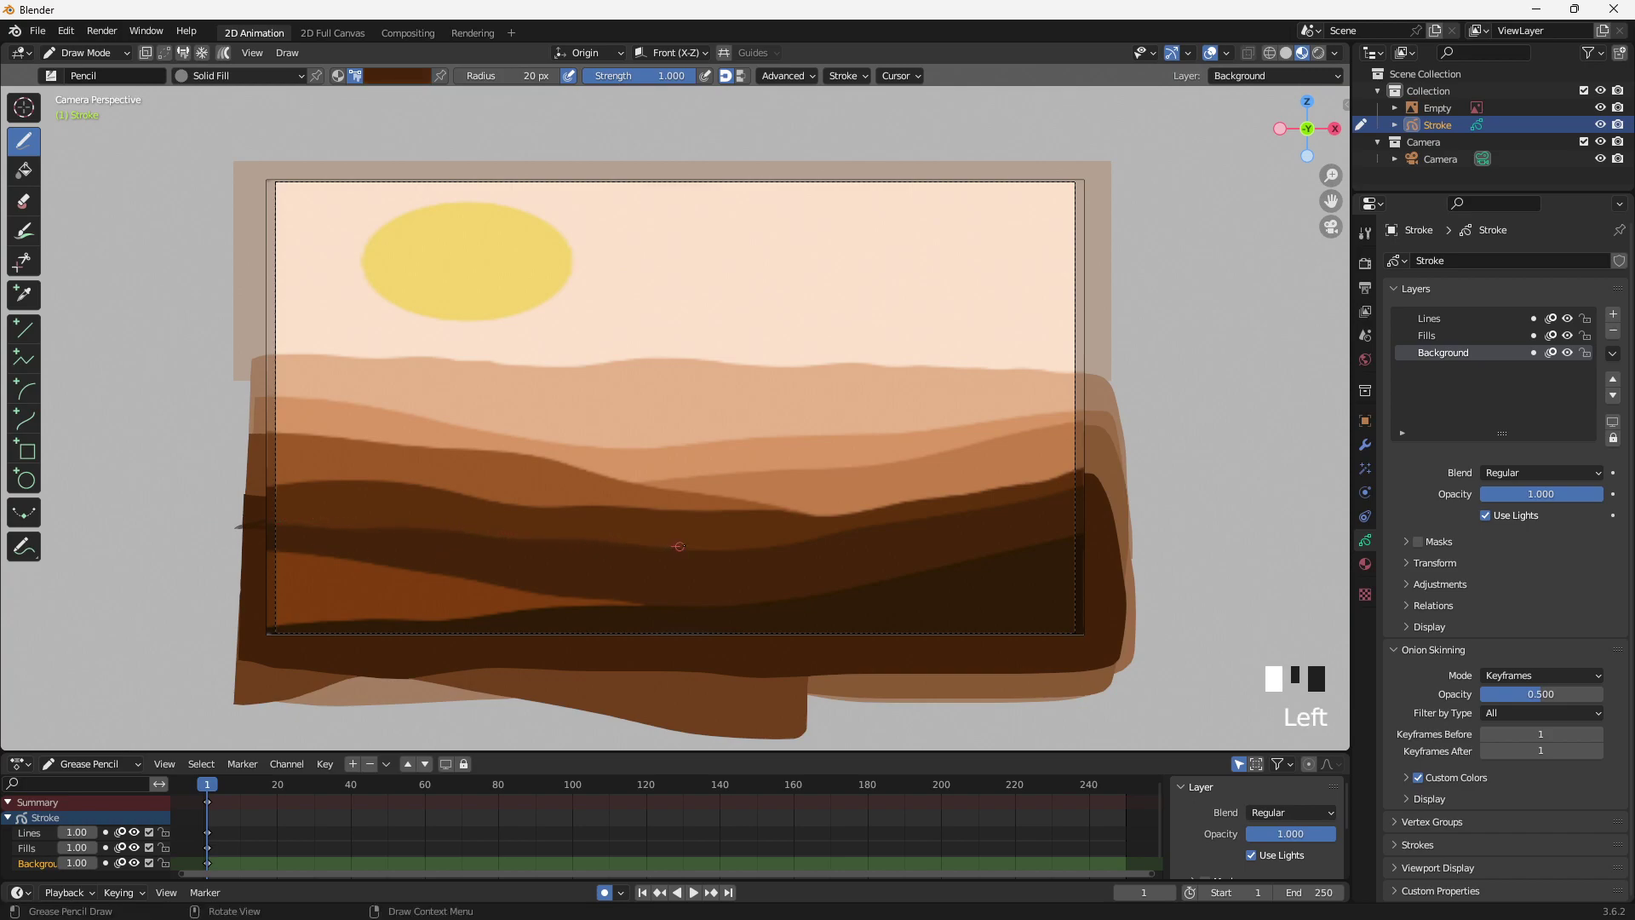
{"action": "mouse_move", "coordinate": [1016, 500]}
{"action": "left_mouse_down"}
{"action": "mouse_move", "coordinate": [1094, 483]}
{"action": "mouse_move", "coordinate": [1122, 628]}
{"action": "mouse_move", "coordinate": [839, 683]}
{"action": "mouse_move", "coordinate": [392, 652]}
{"action": "mouse_move", "coordinate": [238, 597]}
{"action": "mouse_move", "coordinate": [228, 660]}
{"action": "left_mouse_up"}
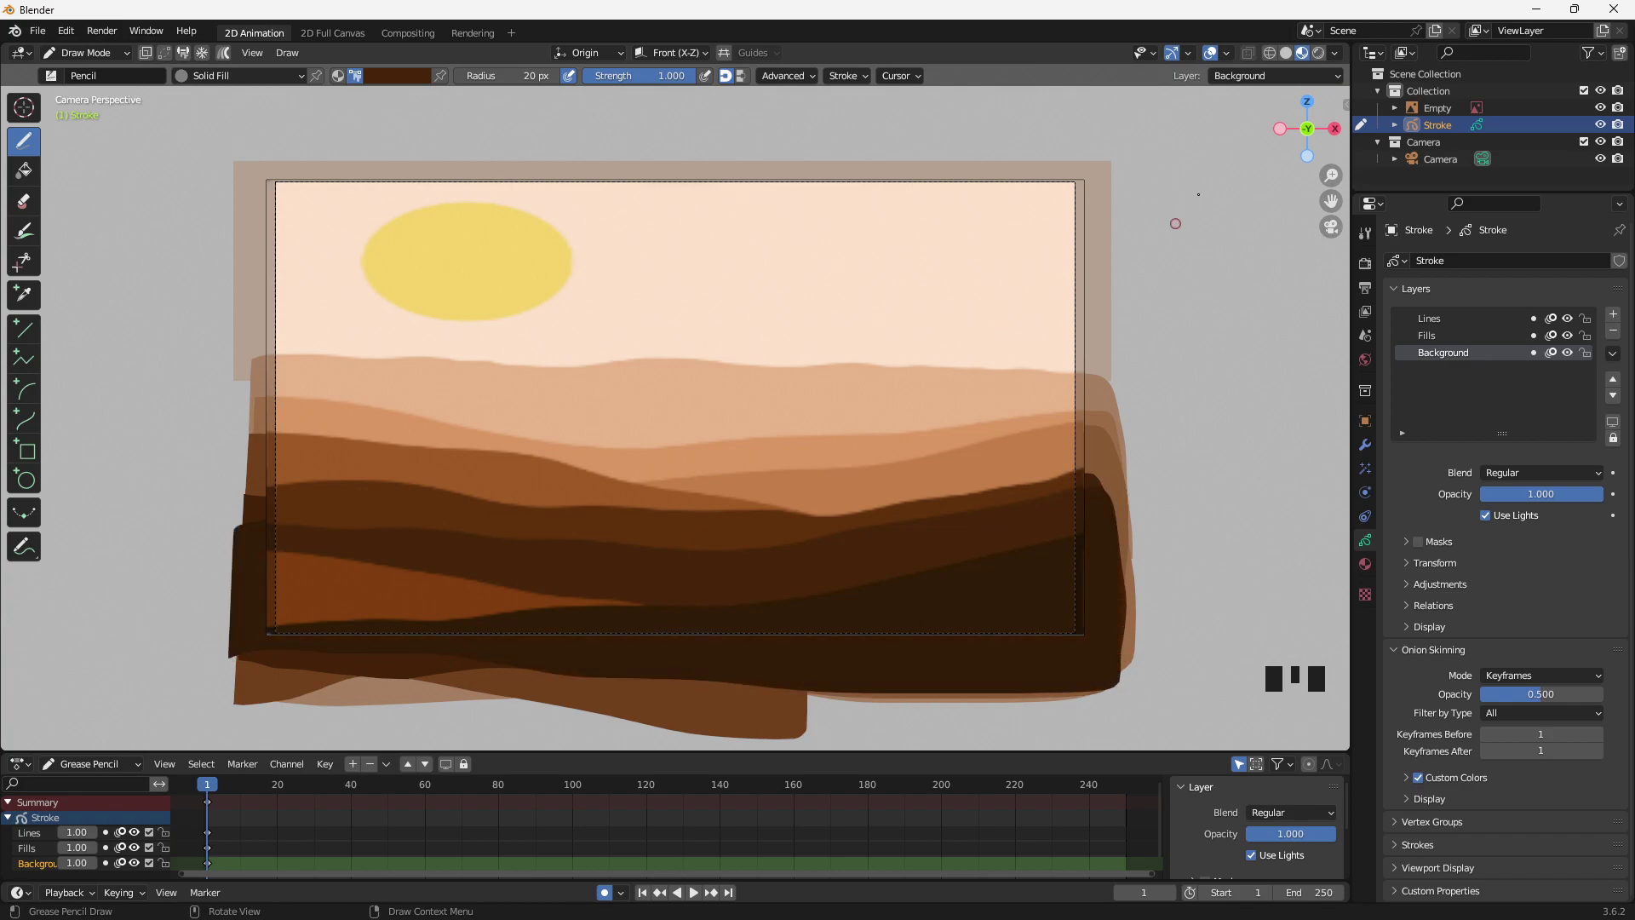
Check the drawing against the reference, then add an orange-brown dune fill below the frame
{"action": "left_click", "coordinate": [1601, 108]}
{"action": "left_click", "coordinate": [1600, 108]}
{"action": "left_click", "coordinate": [1600, 108]}
{"action": "left_click", "coordinate": [1600, 108]}
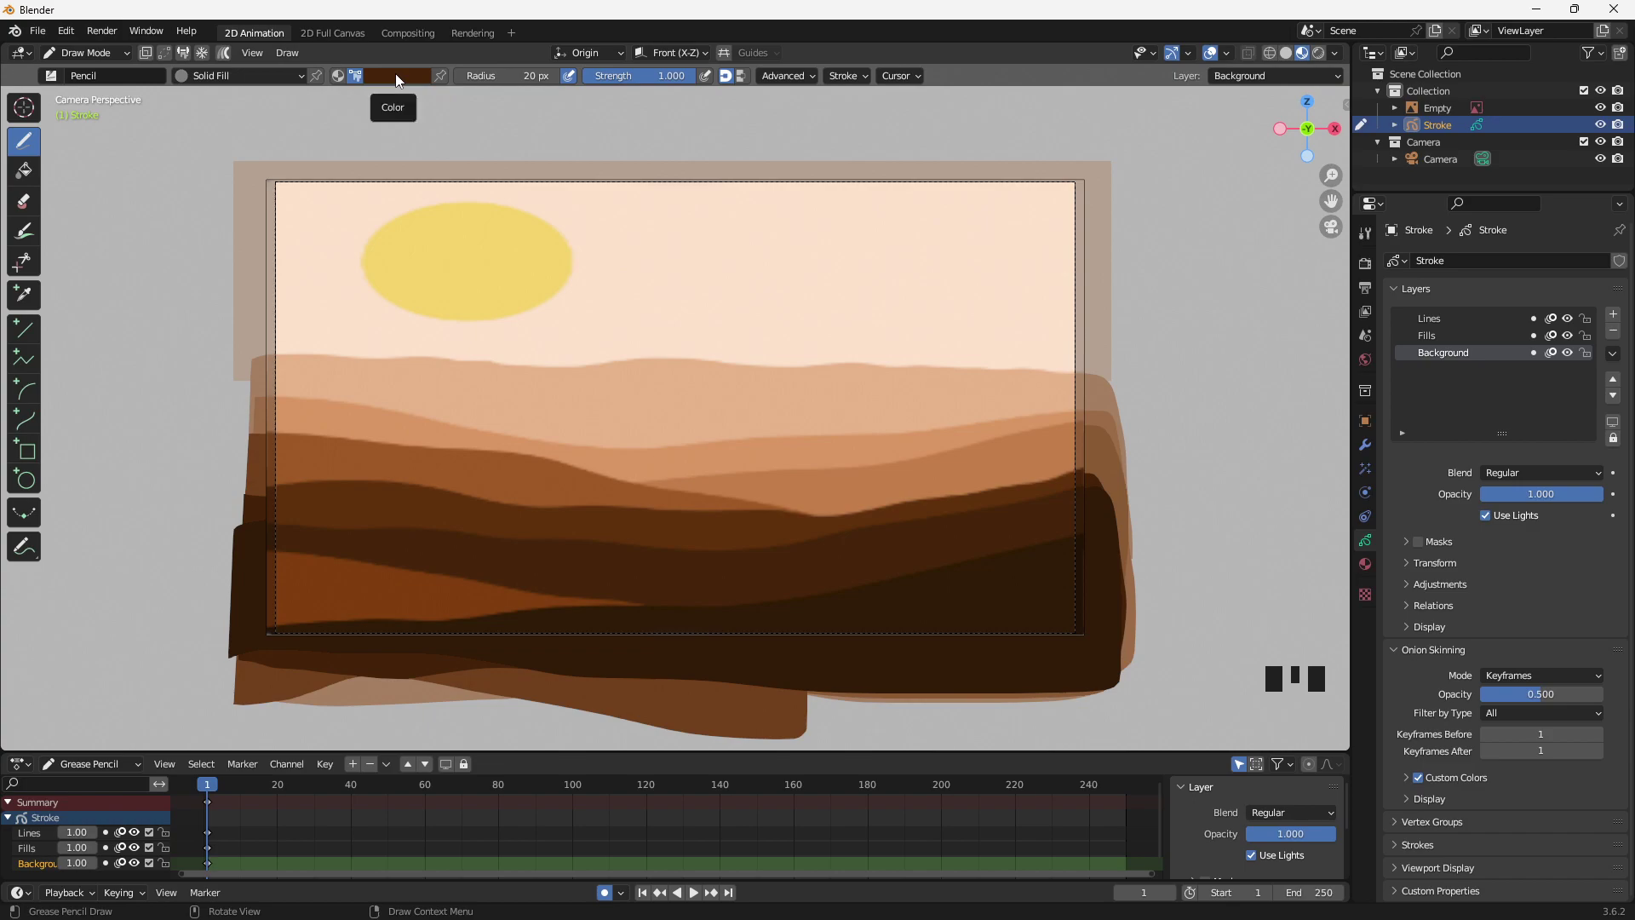
{"action": "key", "text": "e"}
{"action": "left_click", "coordinate": [327, 577]}
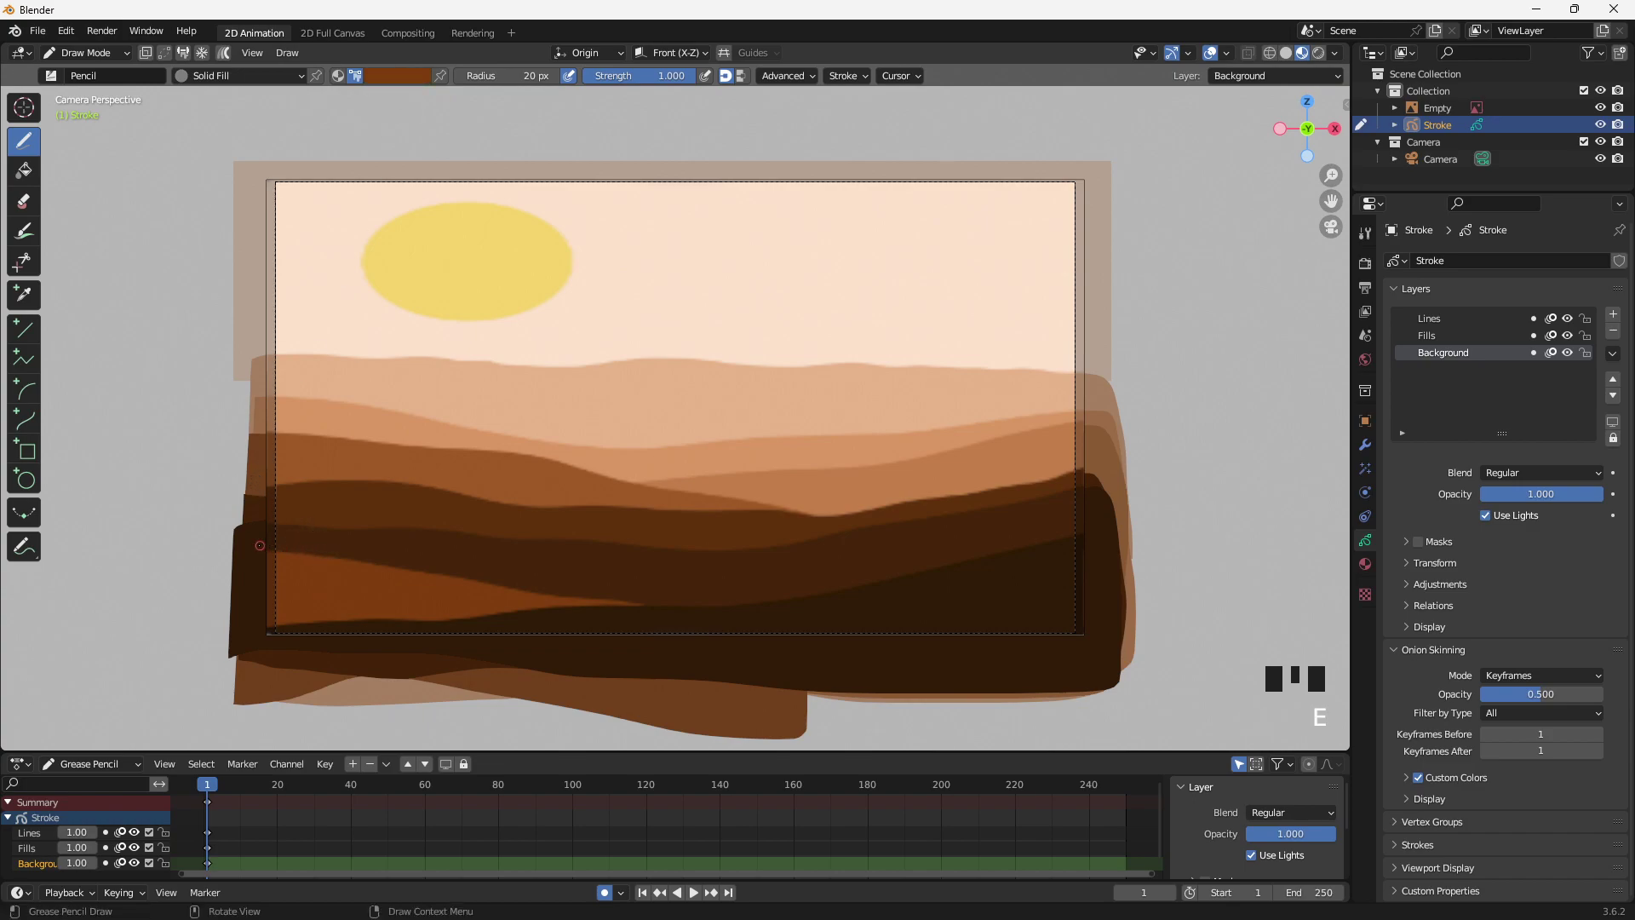
{"action": "left_click", "coordinate": [248, 548]}
{"action": "mouse_move", "coordinate": [458, 575]}
{"action": "left_mouse_down"}
{"action": "mouse_move", "coordinate": [620, 598]}
{"action": "mouse_move", "coordinate": [643, 666]}
{"action": "mouse_move", "coordinate": [344, 691]}
{"action": "mouse_move", "coordinate": [247, 572]}
{"action": "left_mouse_up"}
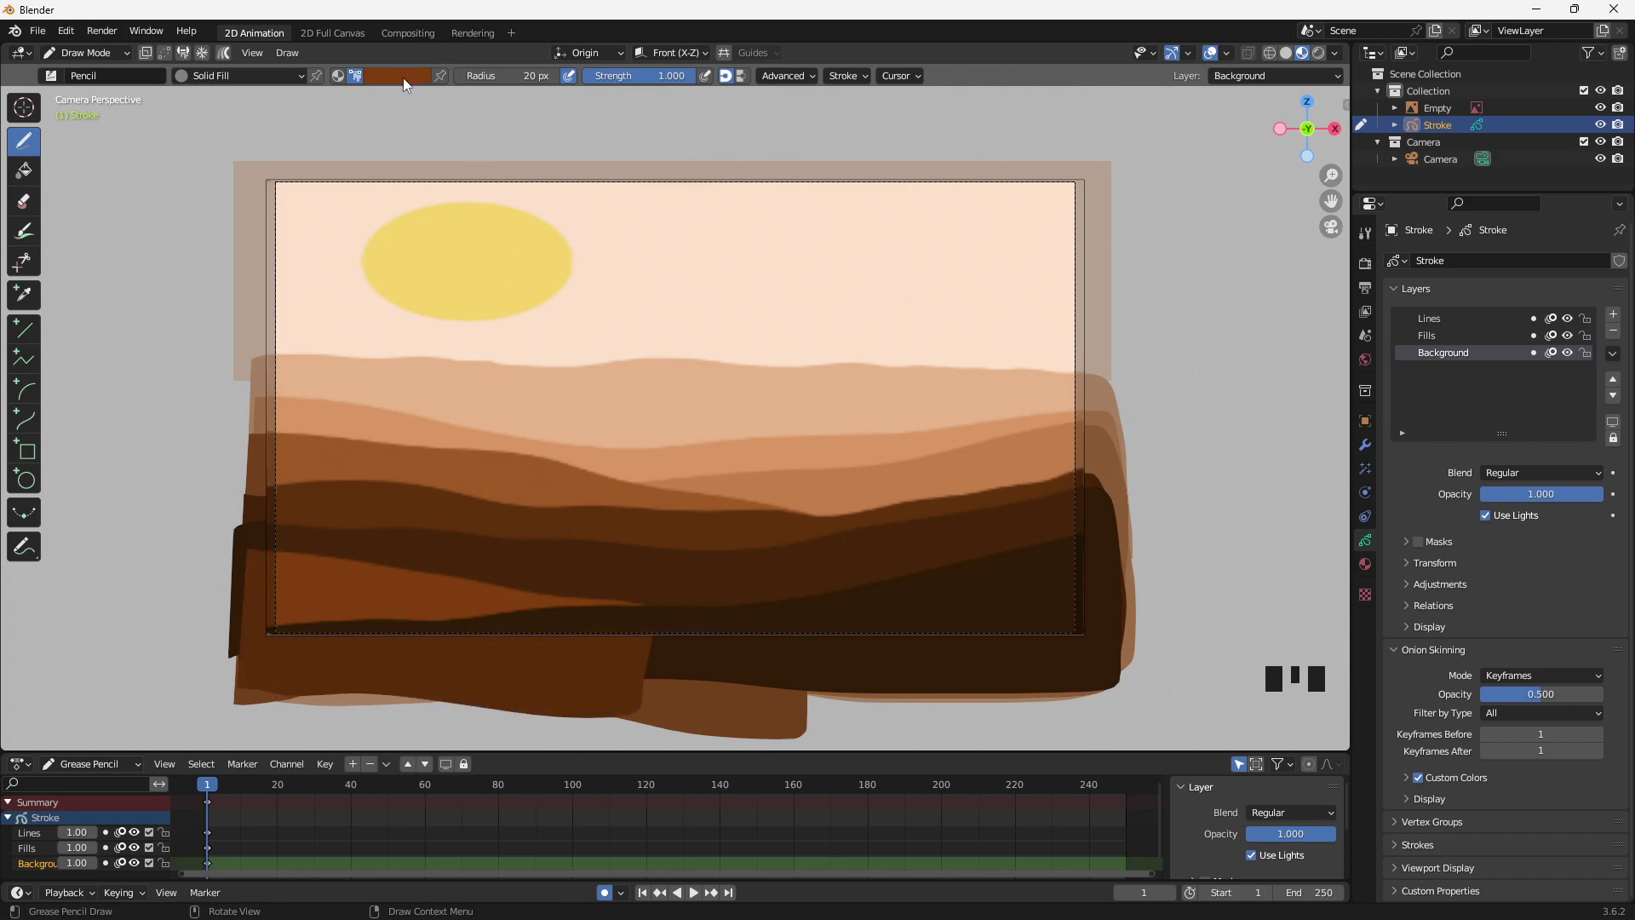
Sample the lower hills' dark brown and draw a dark dune band along the frame's bottom
{"action": "key", "text": "e"}
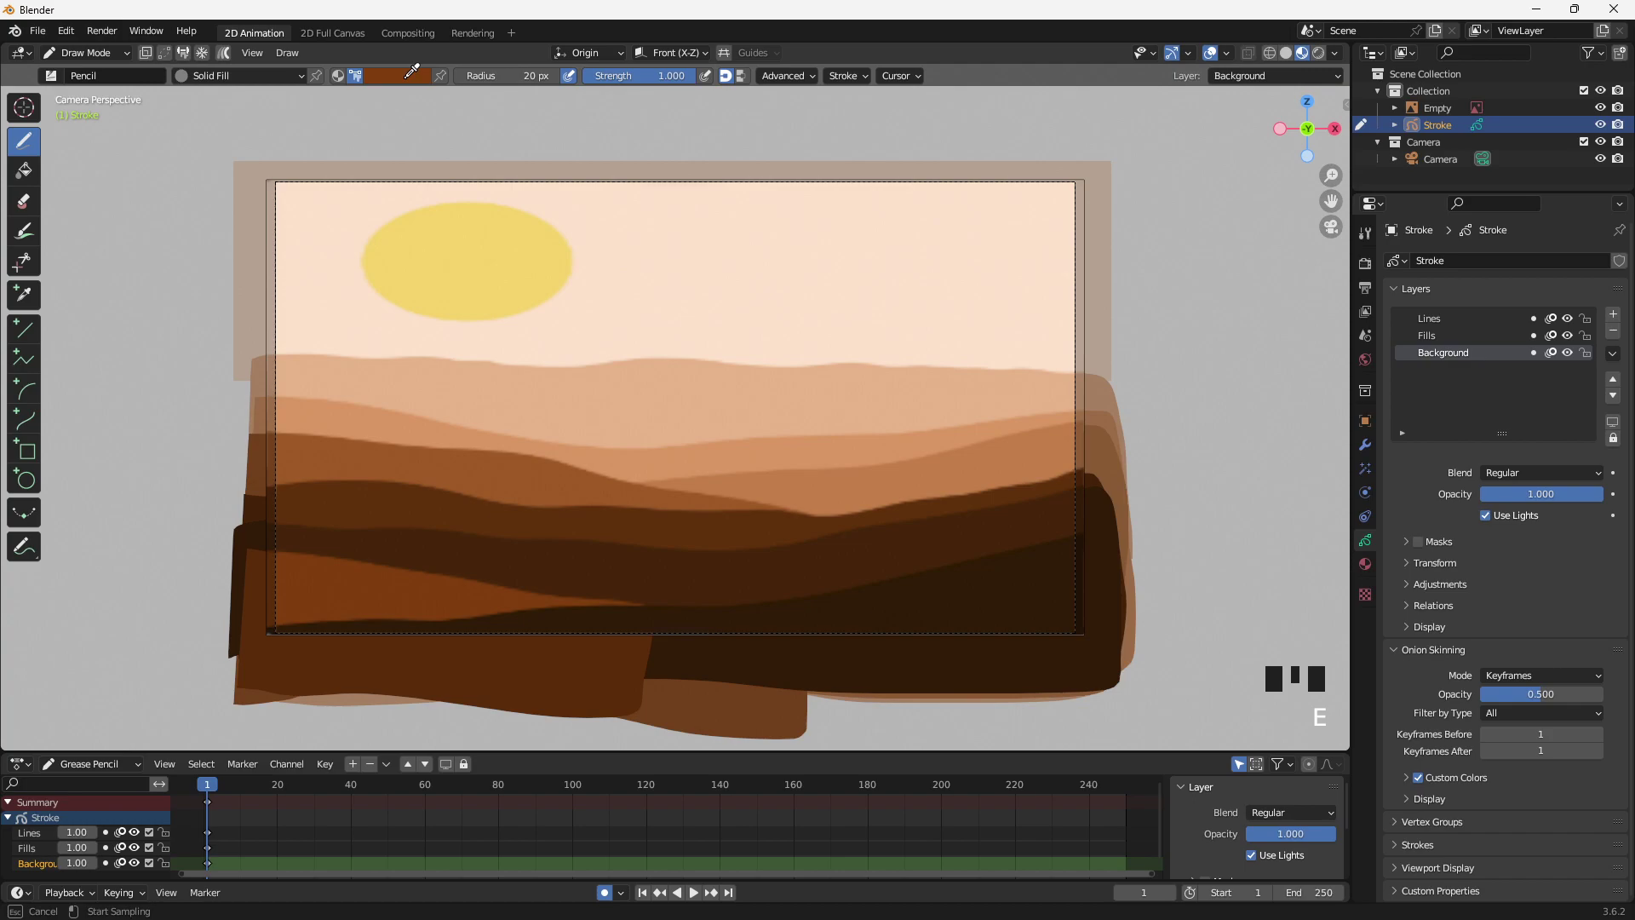
{"action": "left_click", "coordinate": [899, 604]}
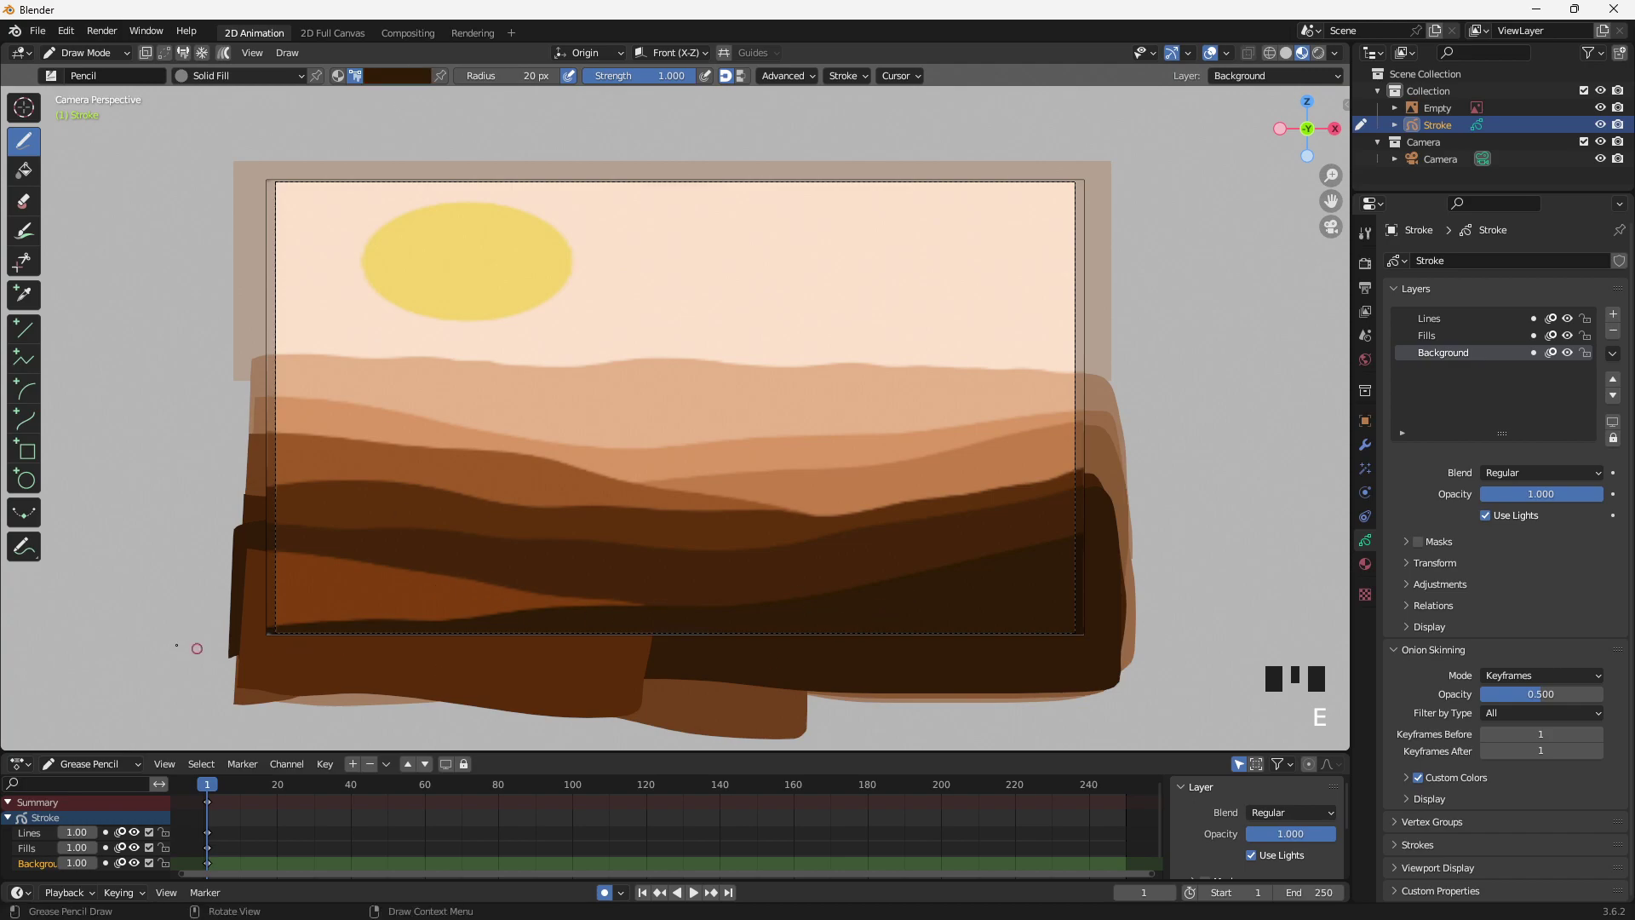
{"action": "left_click_drag", "start_coordinate": [216, 630], "coordinate": [285, 625]}
{"action": "left_click_drag", "start_coordinate": [613, 599], "coordinate": [724, 596]}
{"action": "mouse_move", "coordinate": [1080, 531]}
{"action": "left_mouse_down"}
{"action": "mouse_move", "coordinate": [1123, 600]}
{"action": "mouse_move", "coordinate": [289, 681]}
{"action": "mouse_move", "coordinate": [196, 665]}
{"action": "left_mouse_up"}
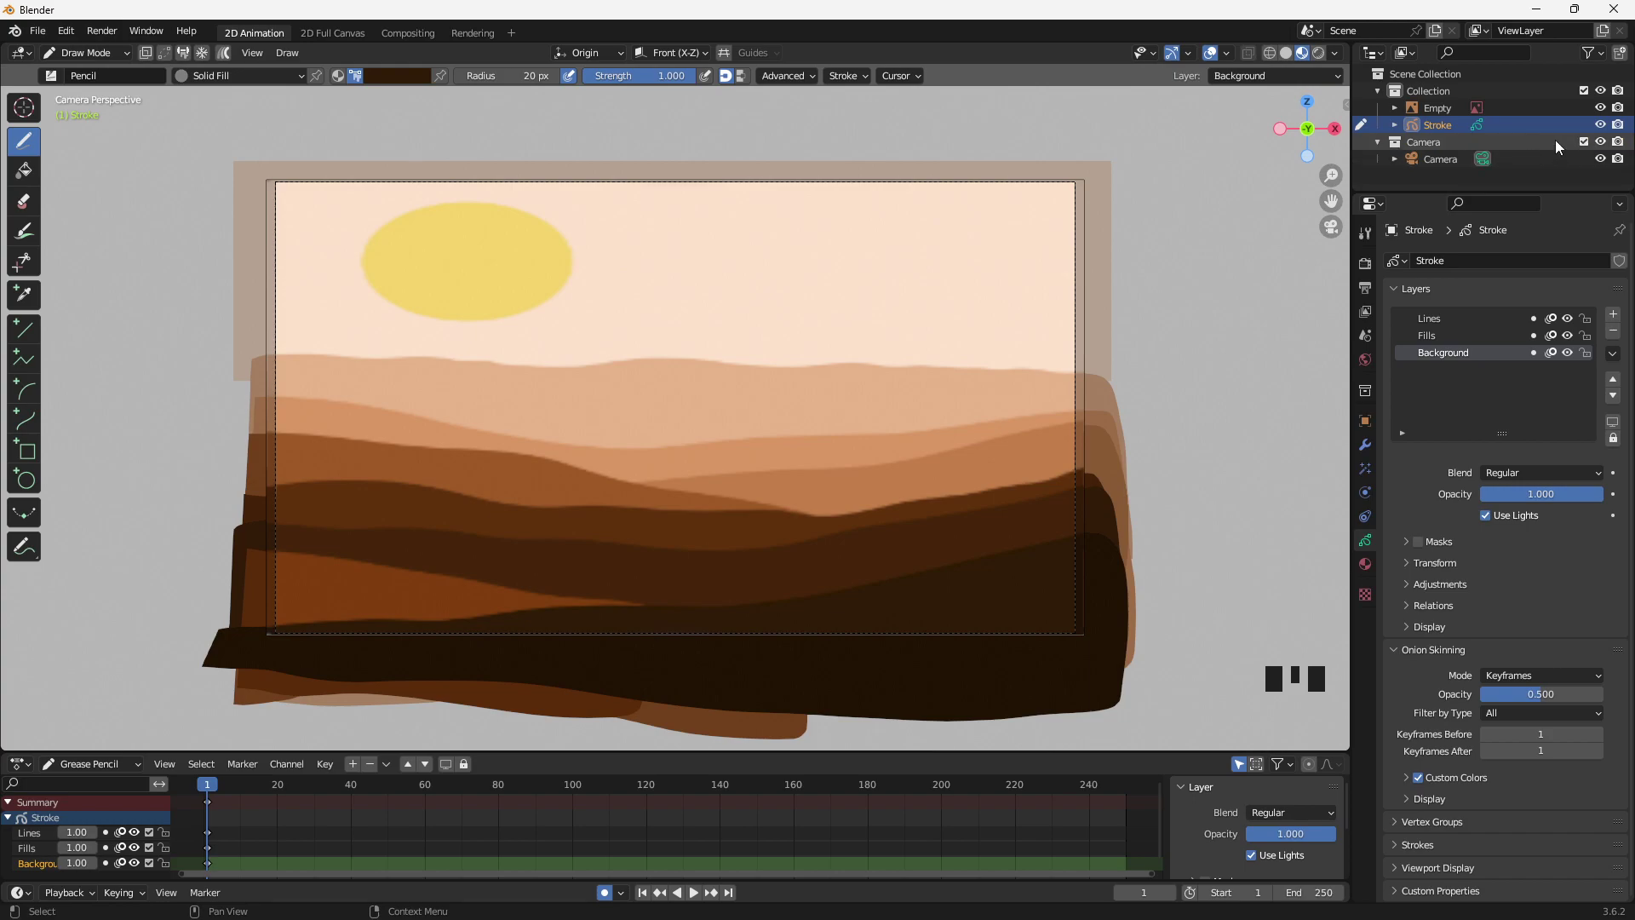
Compare with the old oval sun and eyedrop its yellow colour
{"action": "left_click", "coordinate": [1601, 109]}
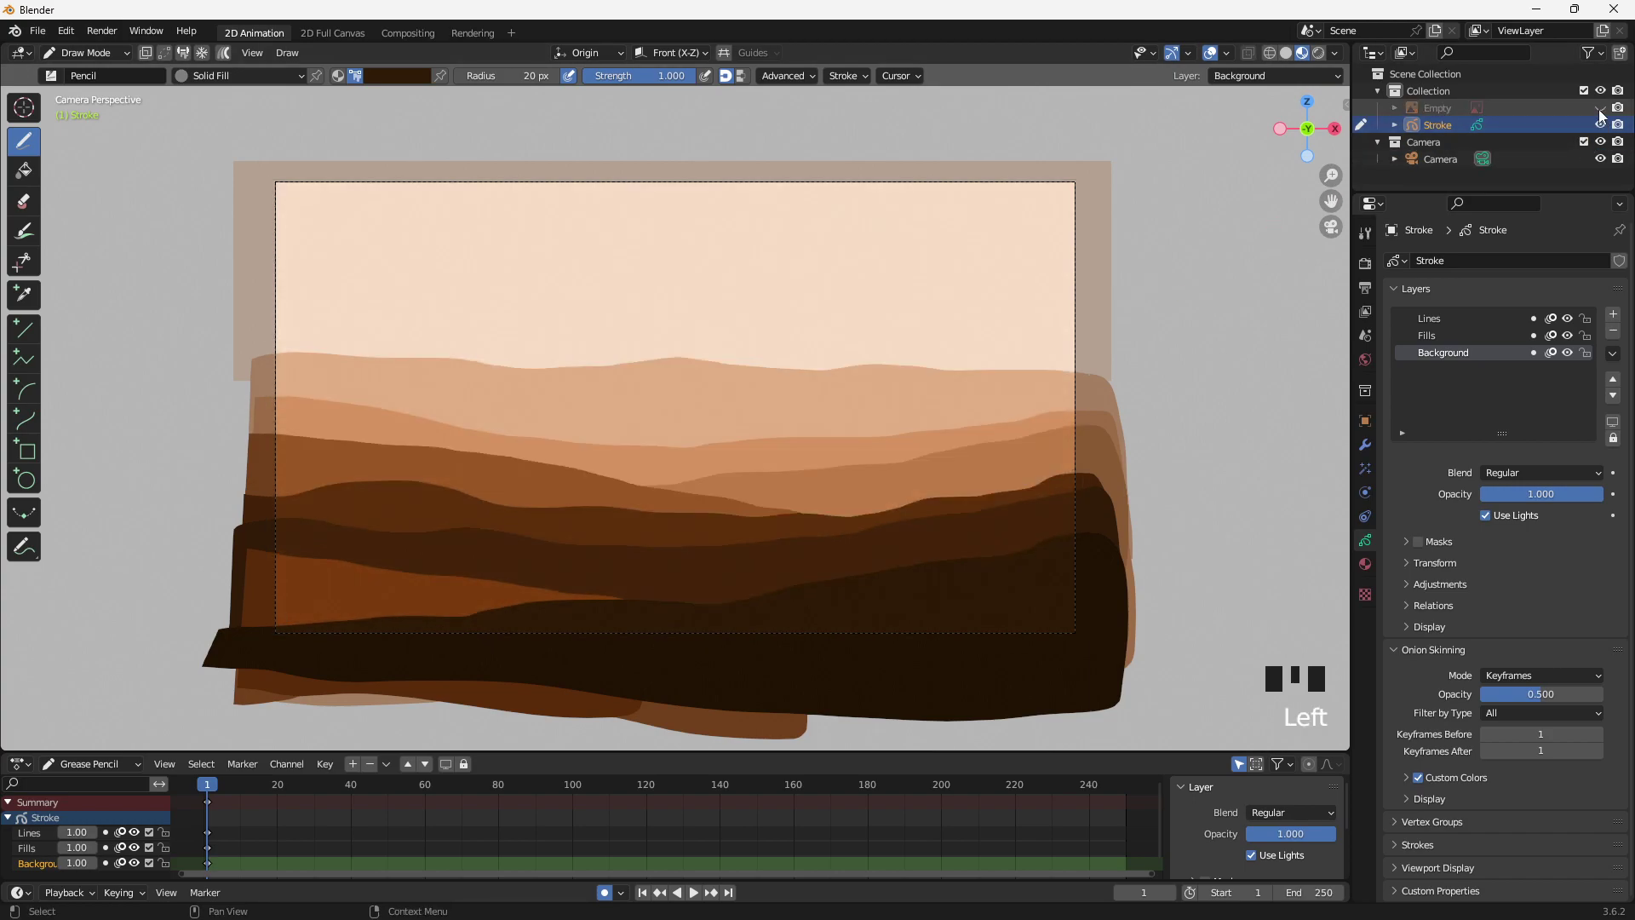
{"action": "left_click", "coordinate": [1600, 109]}
{"action": "left_click", "coordinate": [1601, 109]}
{"action": "left_click", "coordinate": [1600, 109]}
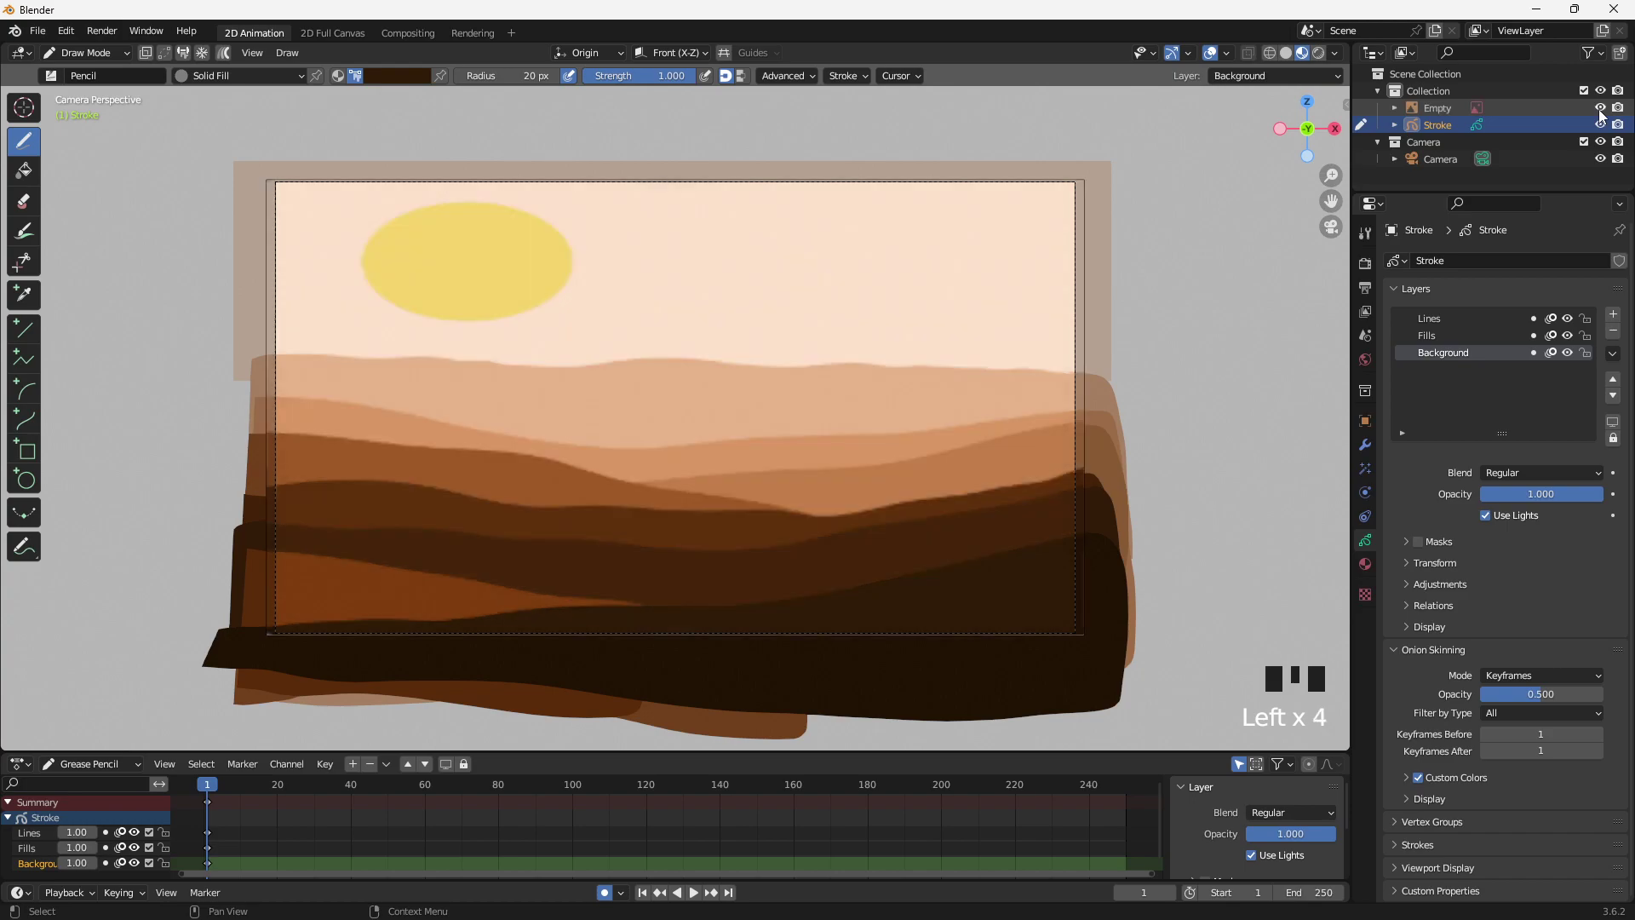
{"action": "left_click", "coordinate": [1600, 109]}
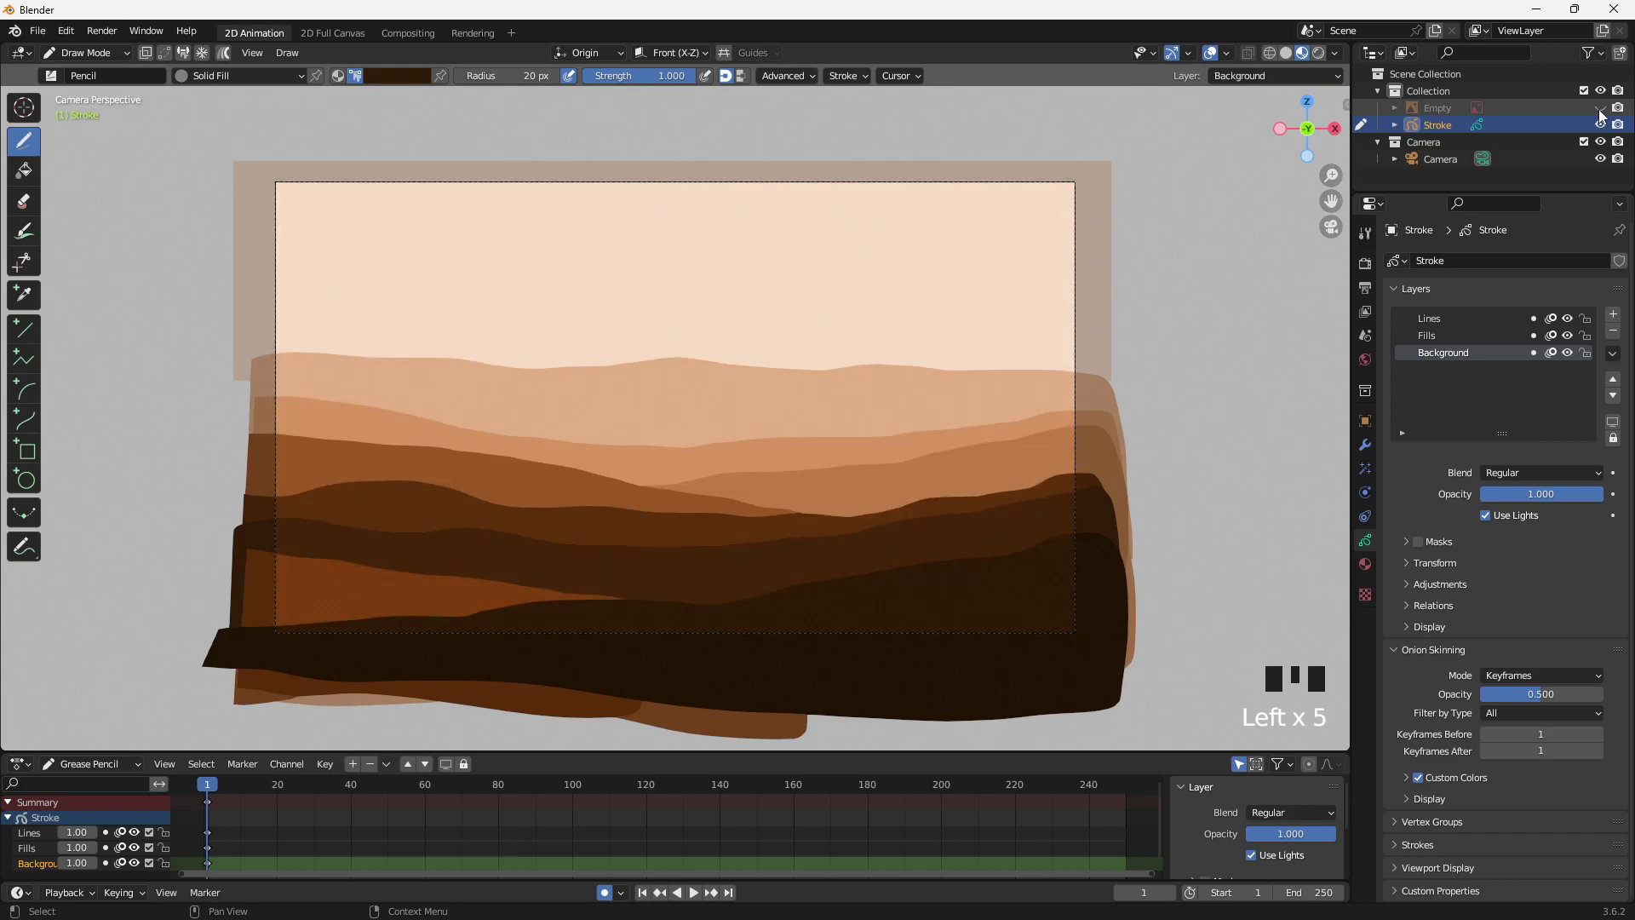
{"action": "left_click", "coordinate": [1601, 109]}
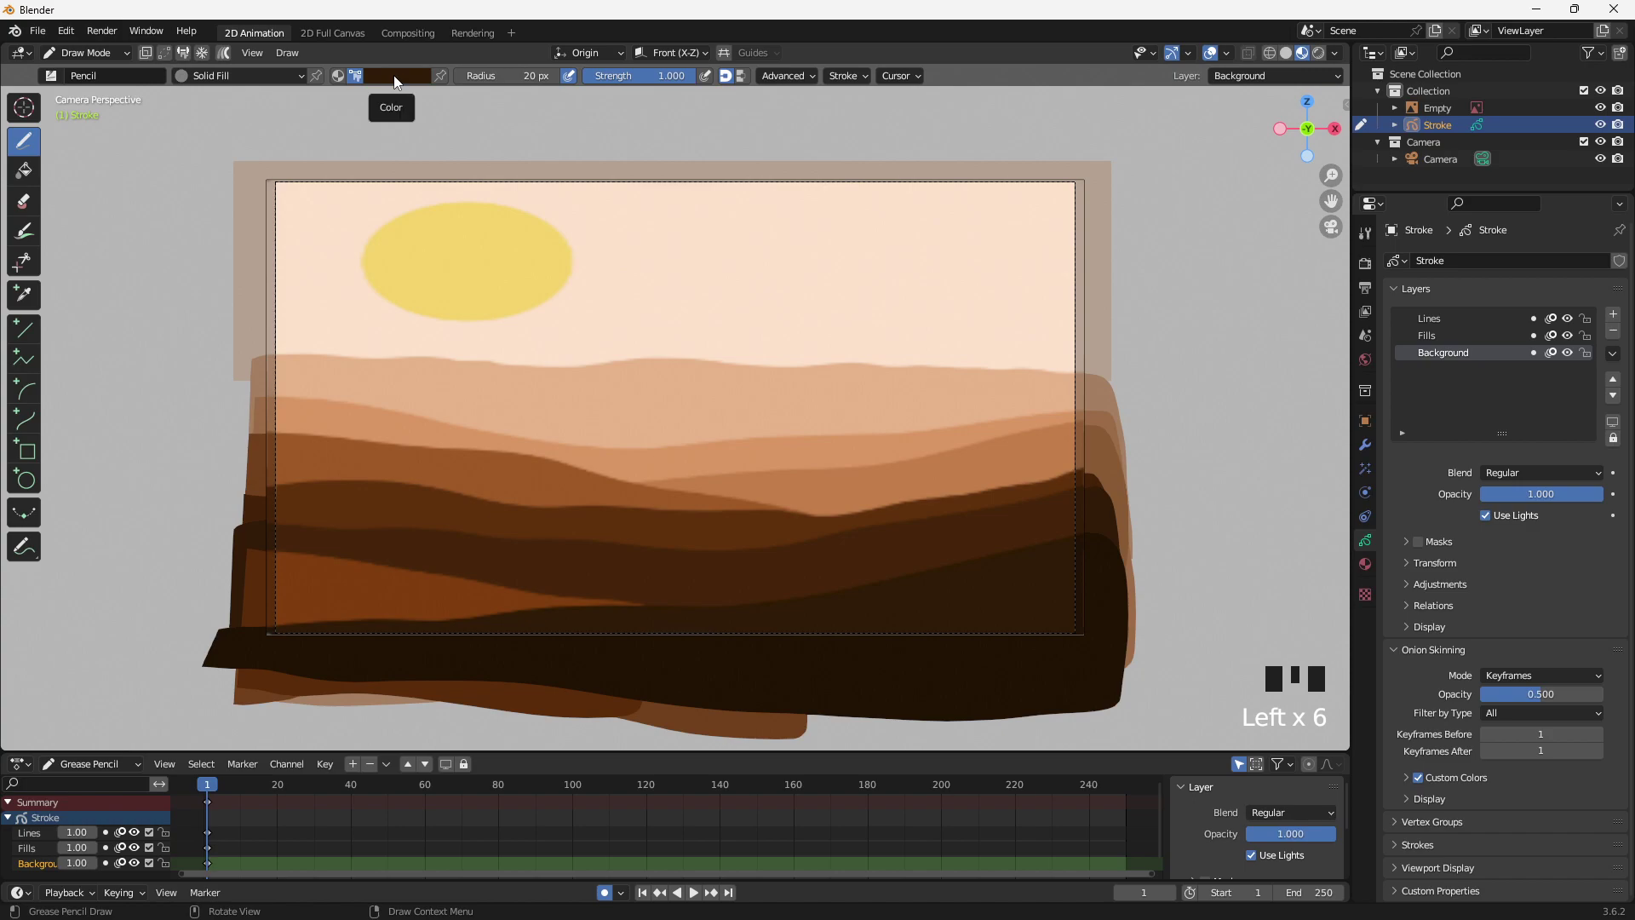
{"action": "key", "text": "e"}
{"action": "left_click", "coordinate": [508, 260]}
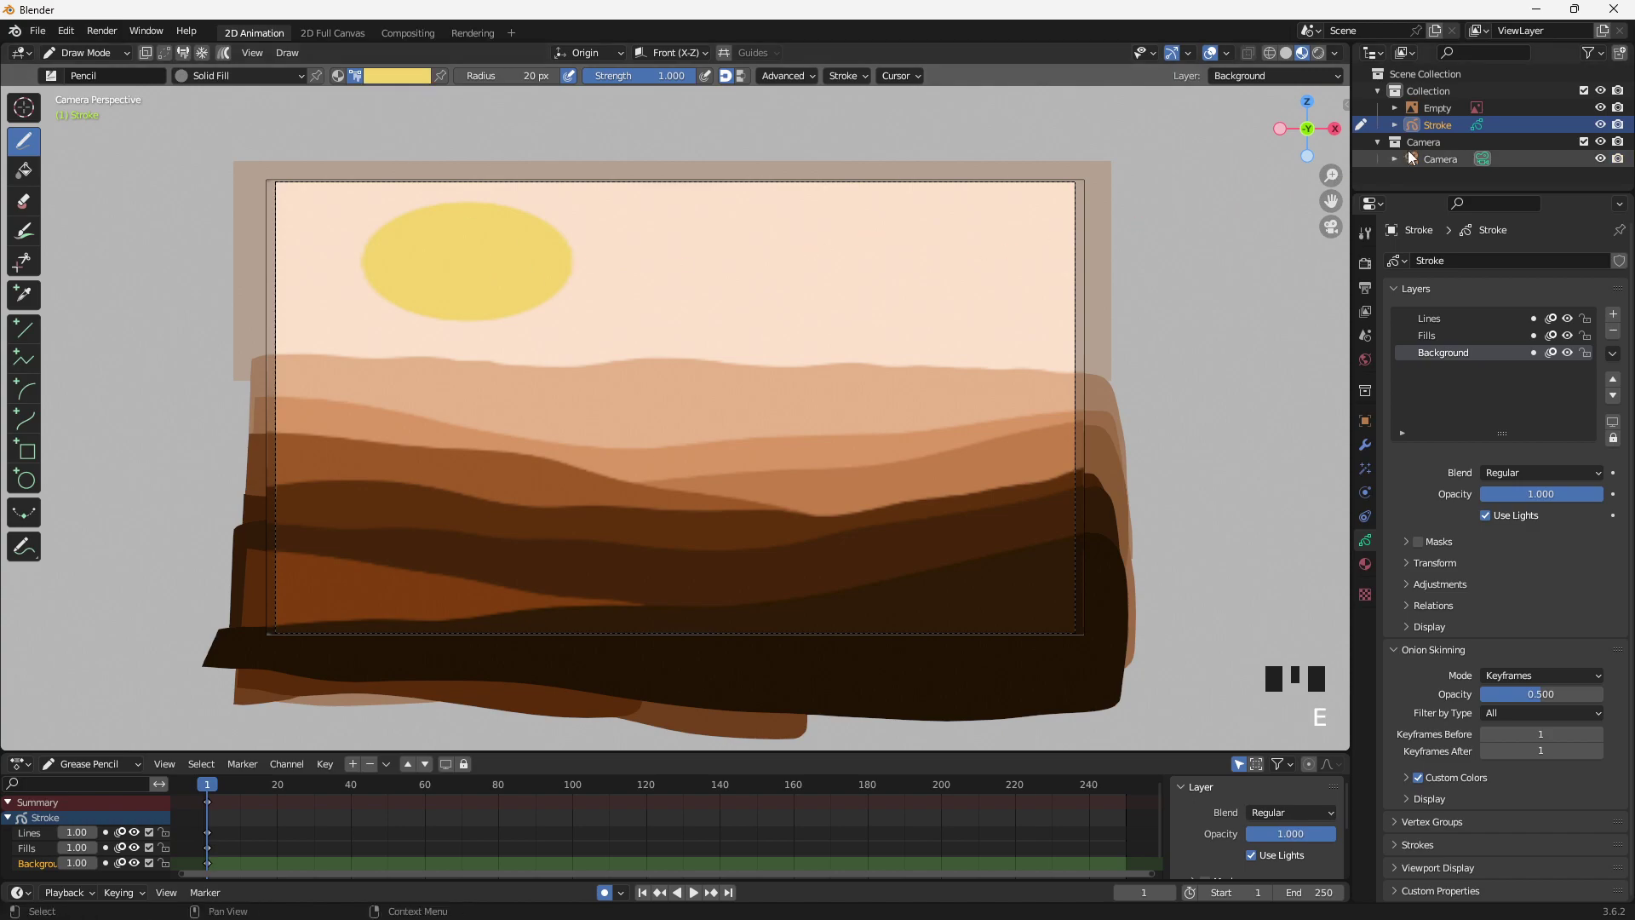
Hide the old sun and draw a yellow Circle sun in the upper-left sky
{"action": "left_click", "coordinate": [1600, 109]}
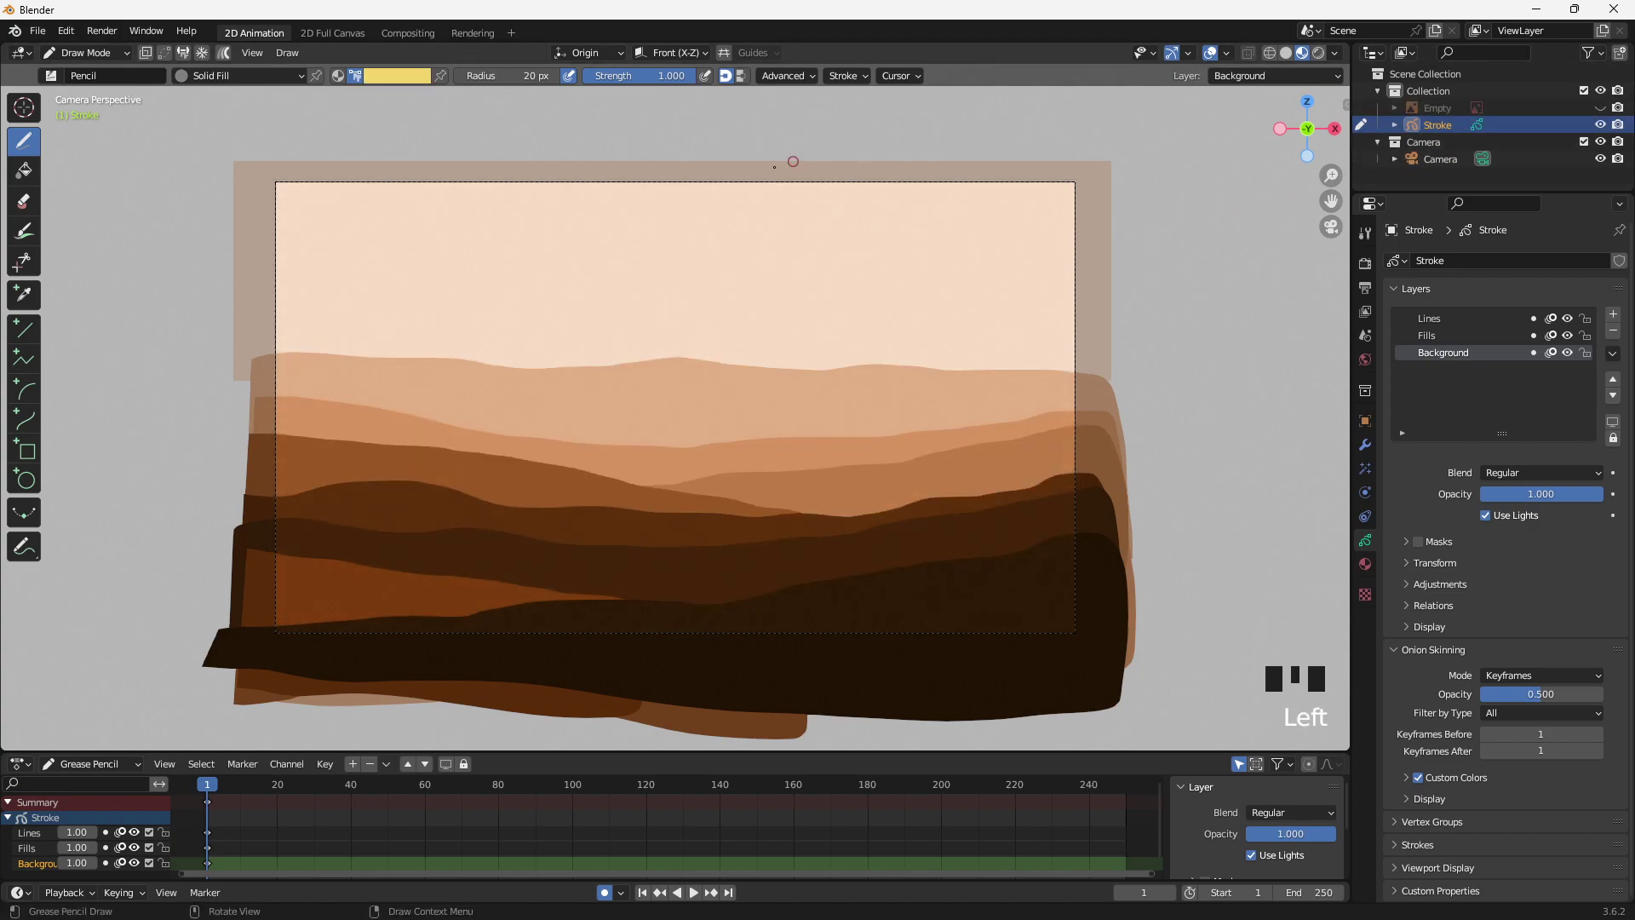
{"action": "left_click", "coordinate": [26, 479]}
{"action": "left_click_drag", "start_coordinate": [370, 212], "coordinate": [501, 333]}
{"action": "key", "text": "Return"}
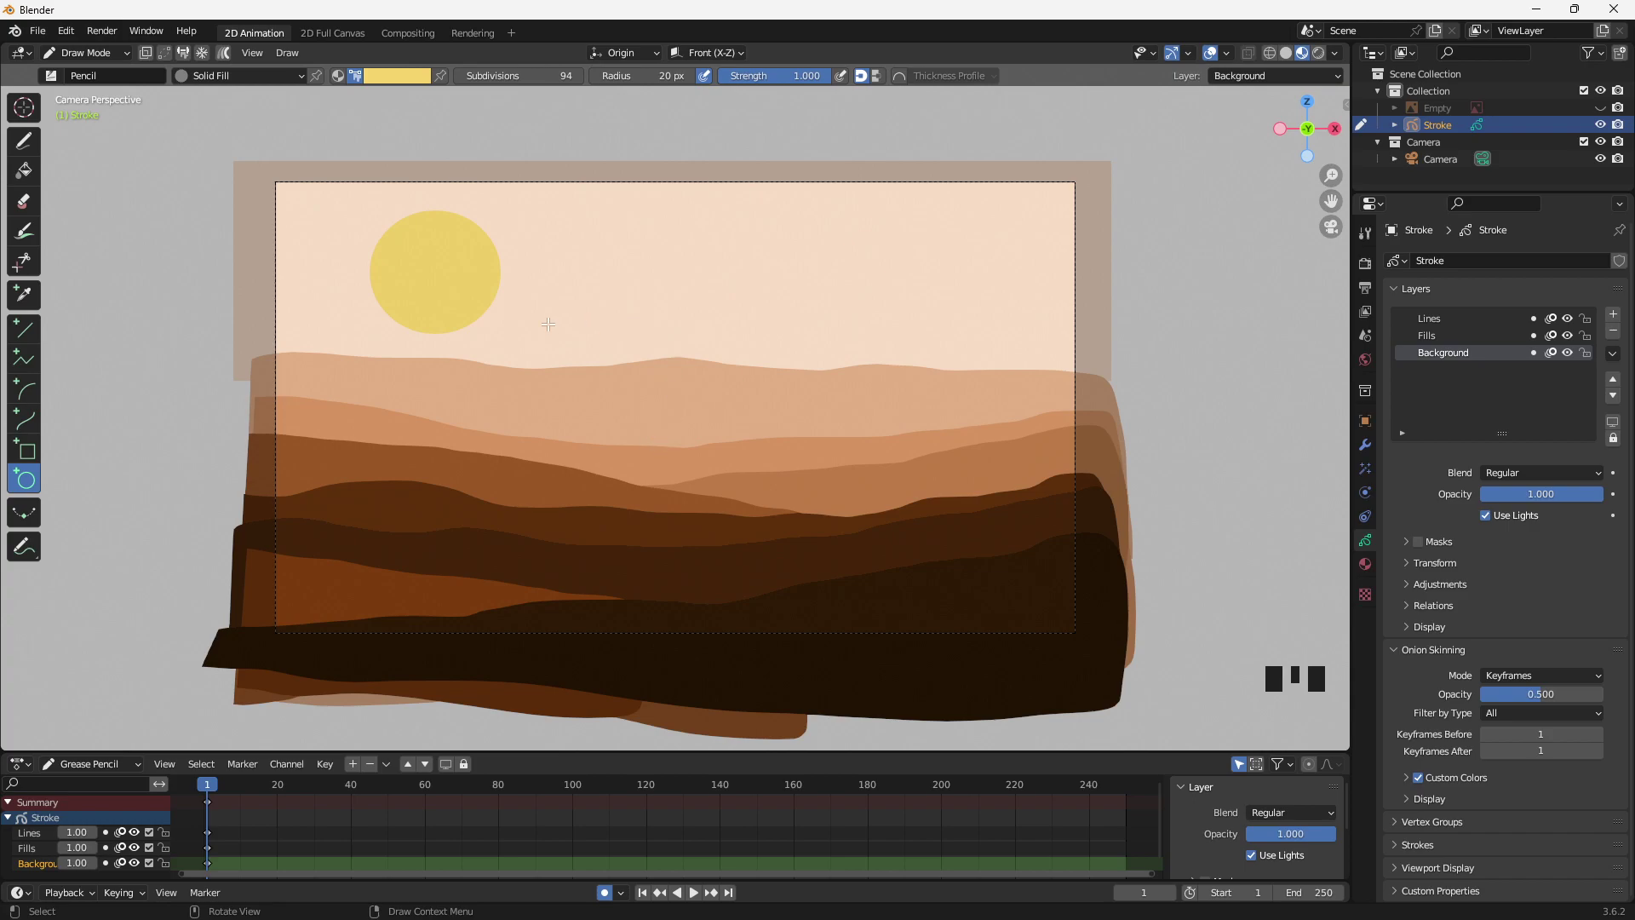
In Edit Mode, select the sun stroke and move it slightly further left
{"action": "left_click", "coordinate": [102, 53]}
{"action": "left_click", "coordinate": [96, 89]}
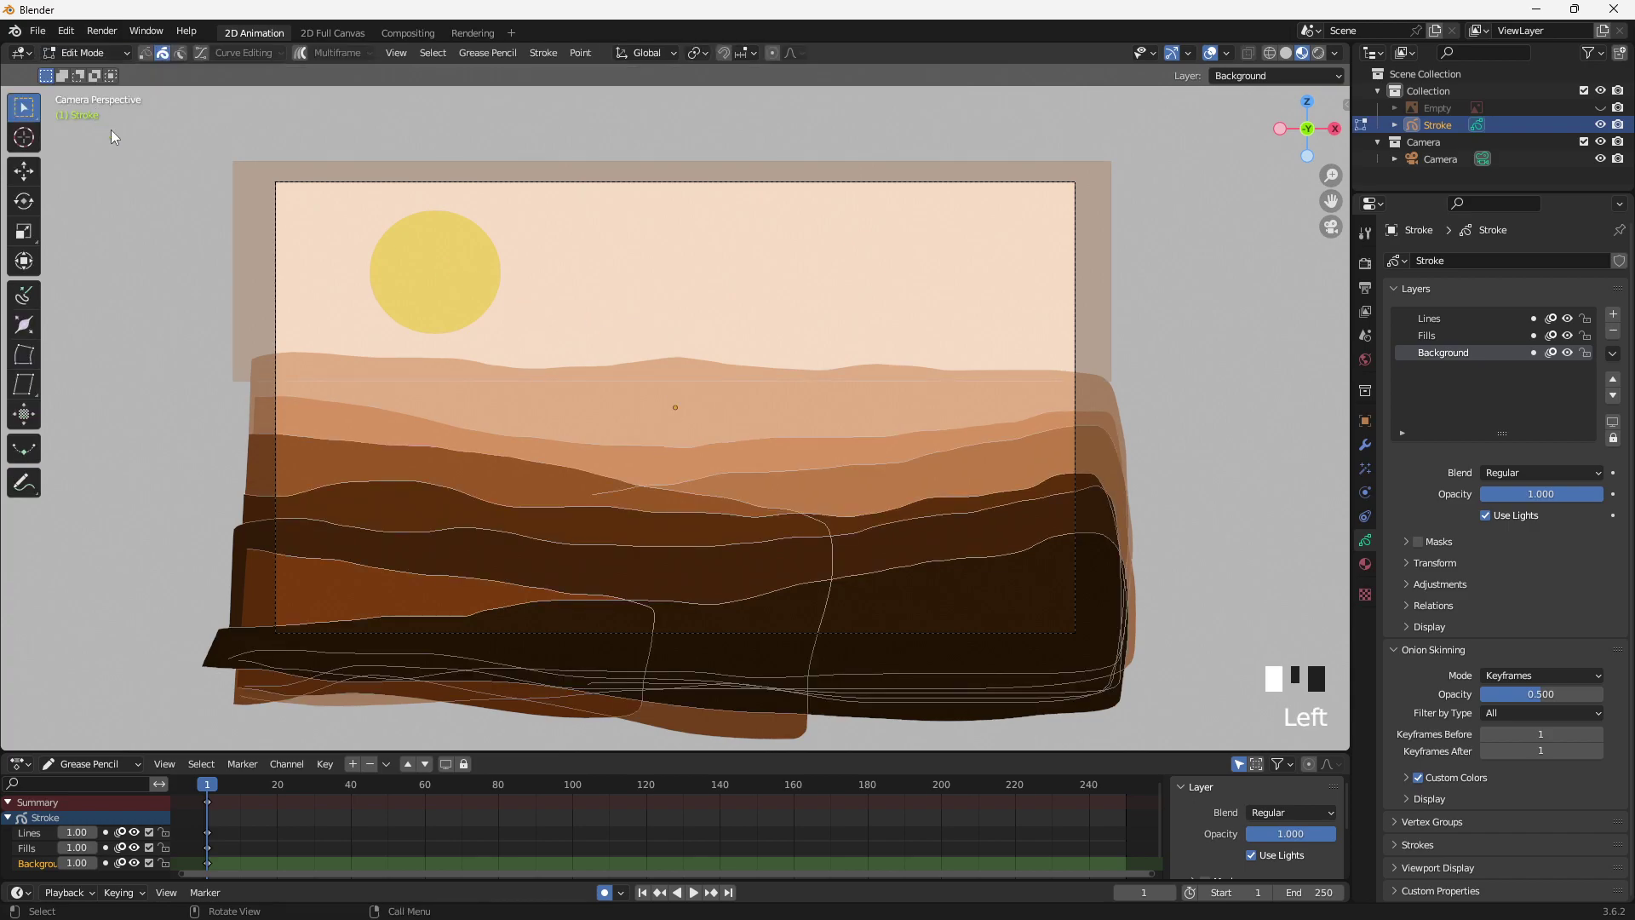
{"action": "left_click", "coordinate": [424, 268]}
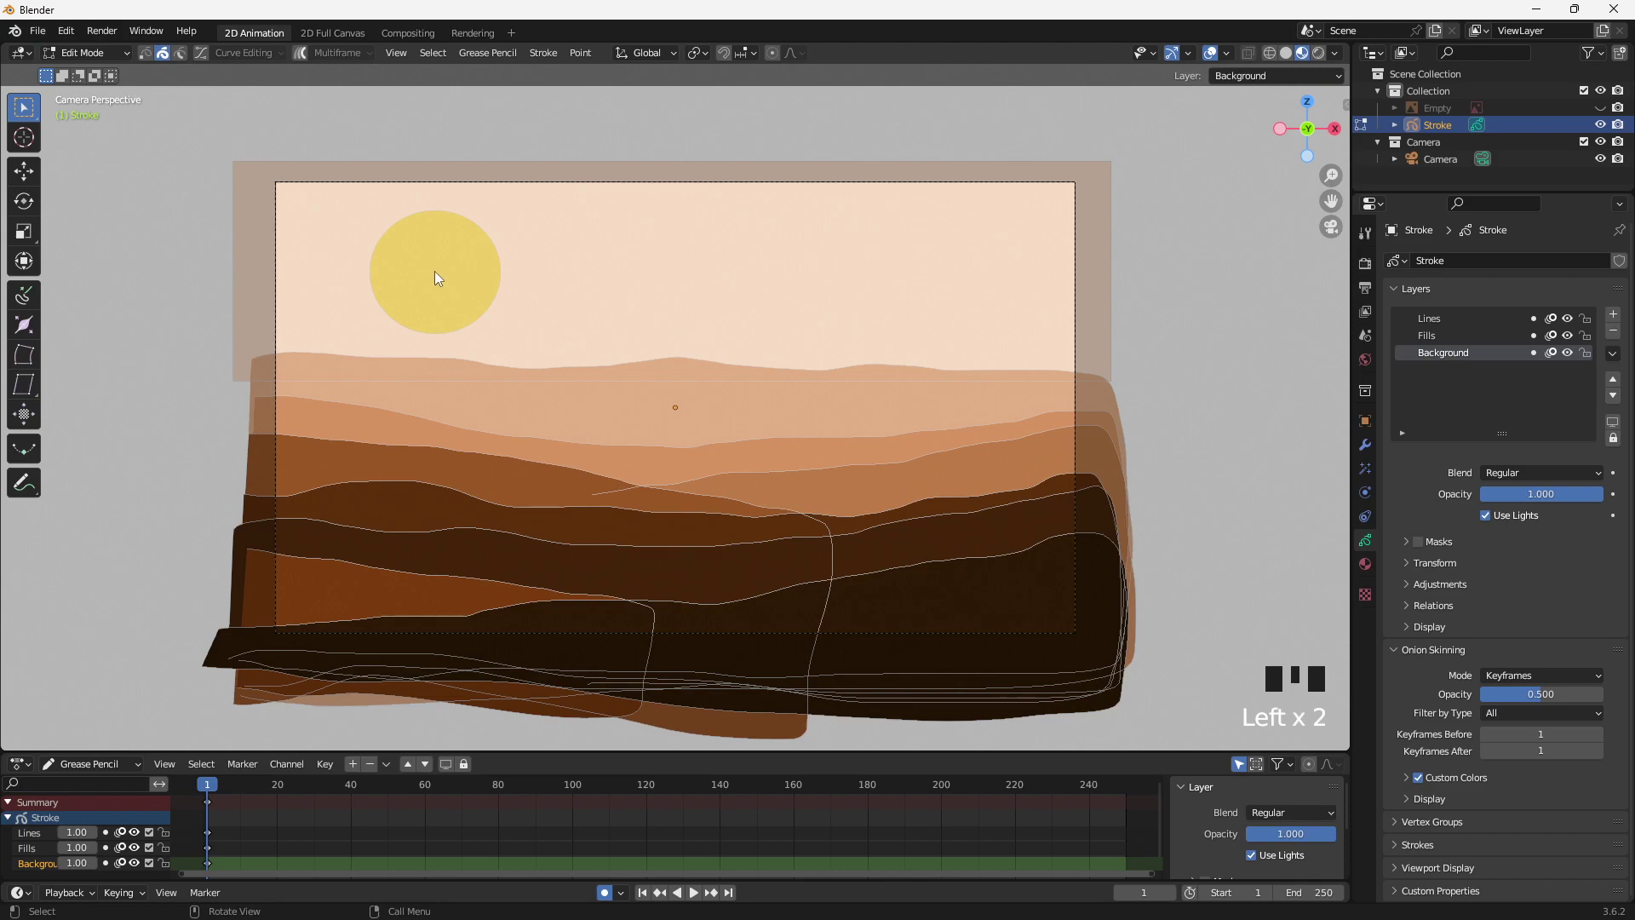
{"action": "key", "text": "g"}
{"action": "left_click", "coordinate": [410, 262]}
{"action": "key", "text": "g"}
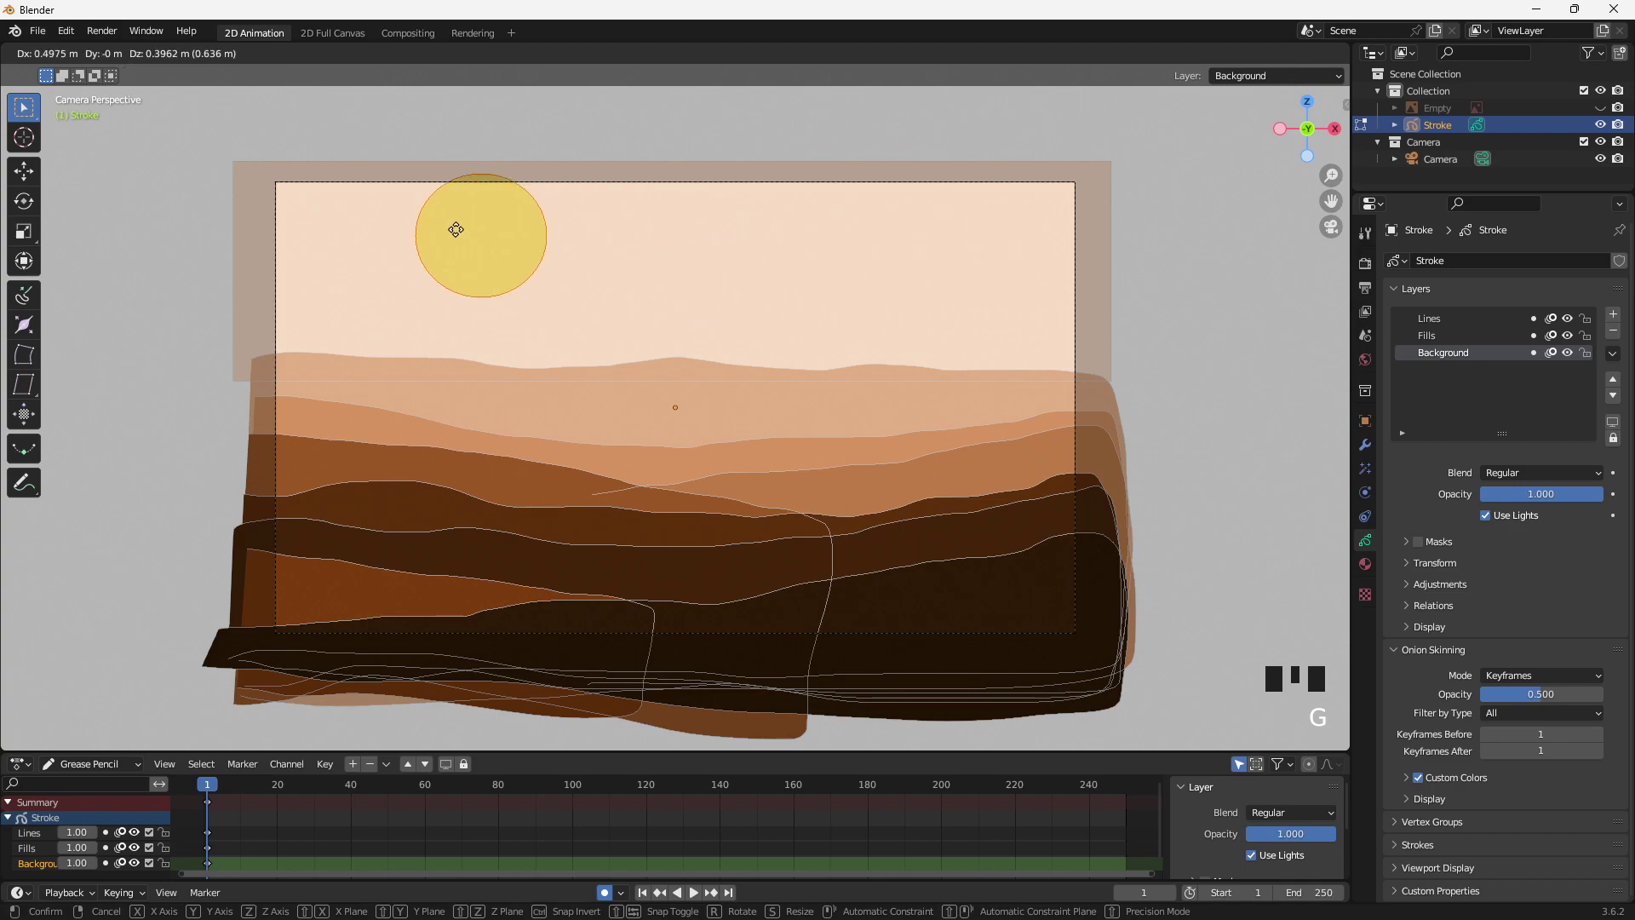
{"action": "left_click", "coordinate": [399, 256]}
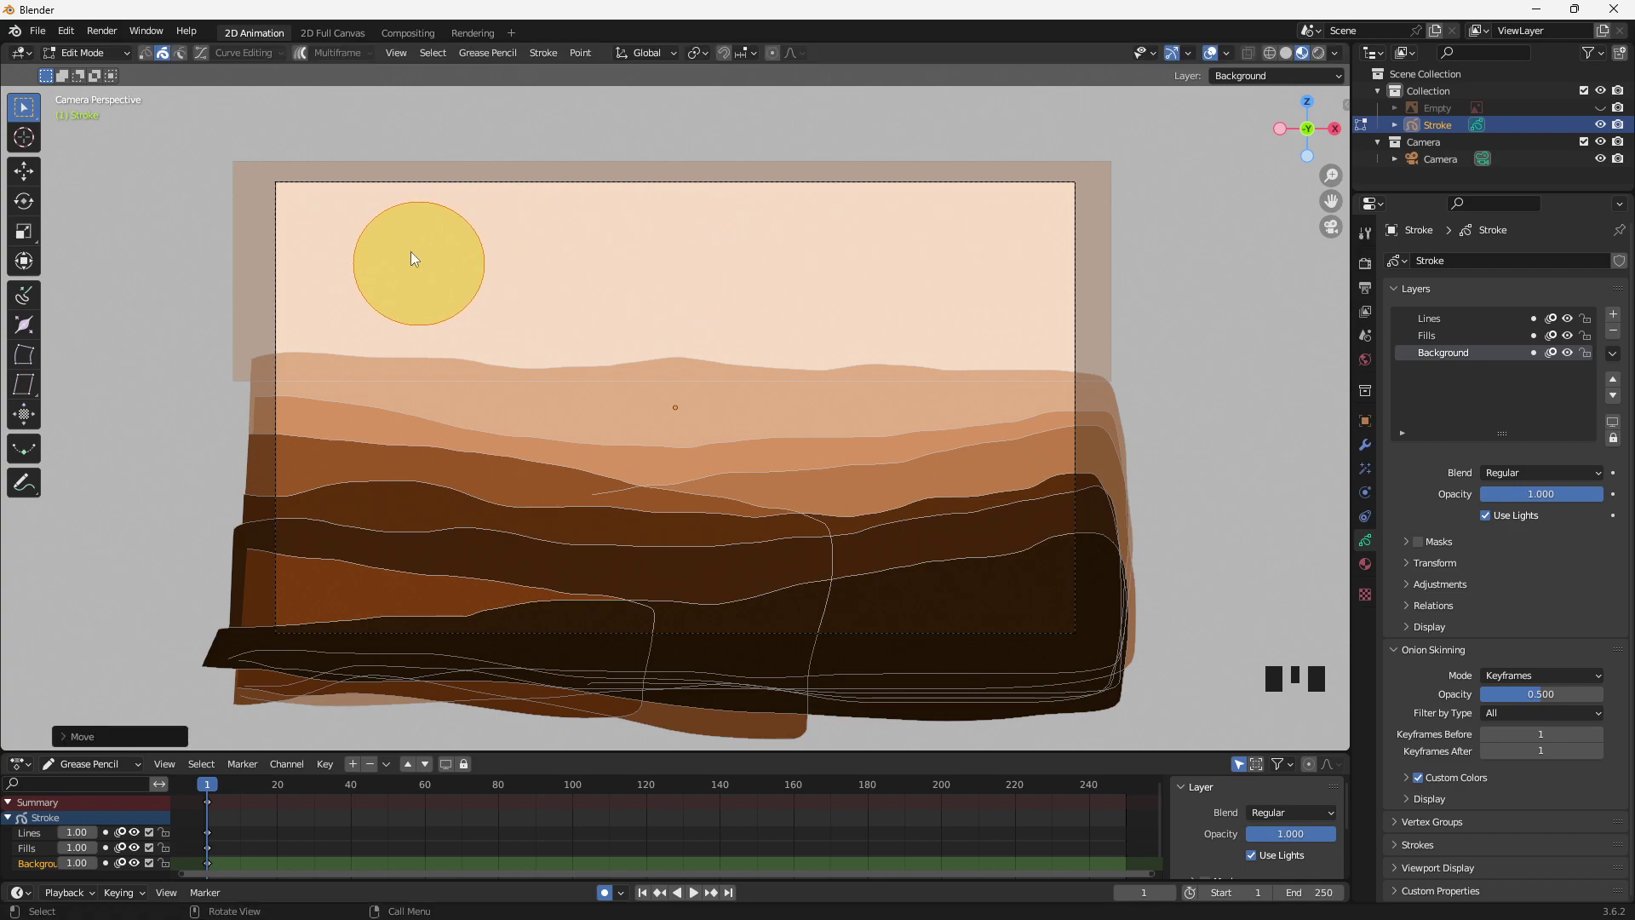
Send the sun stroke backward with Arrange > Send Backward
{"action": "right_click", "coordinate": [411, 259]}
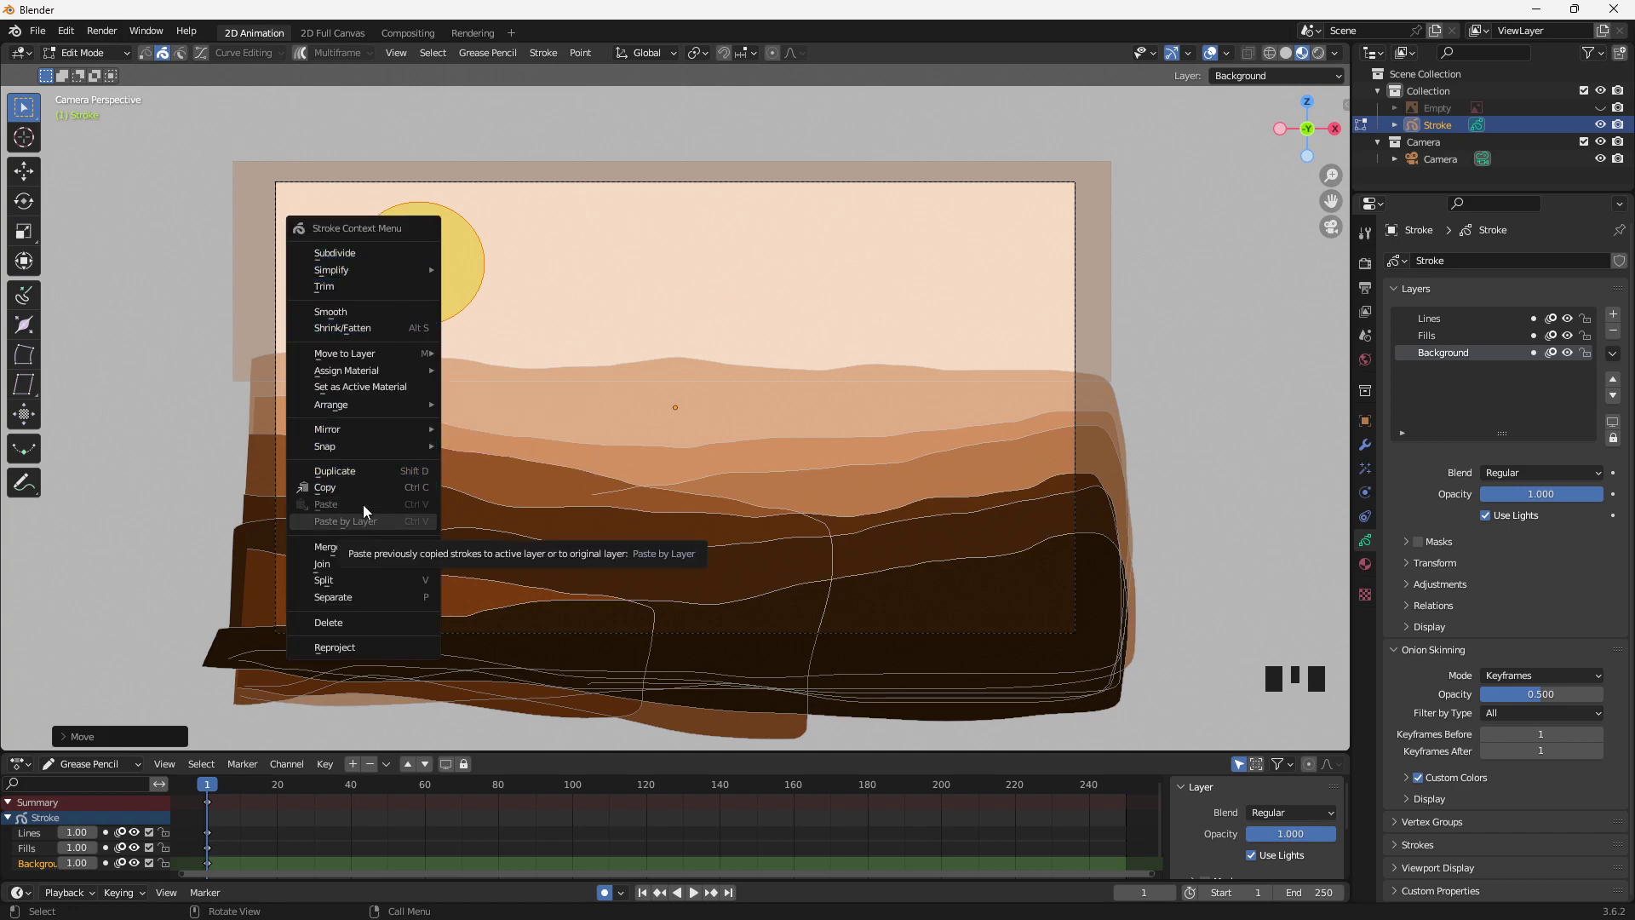
{"action": "mouse_move", "coordinate": [395, 405]}
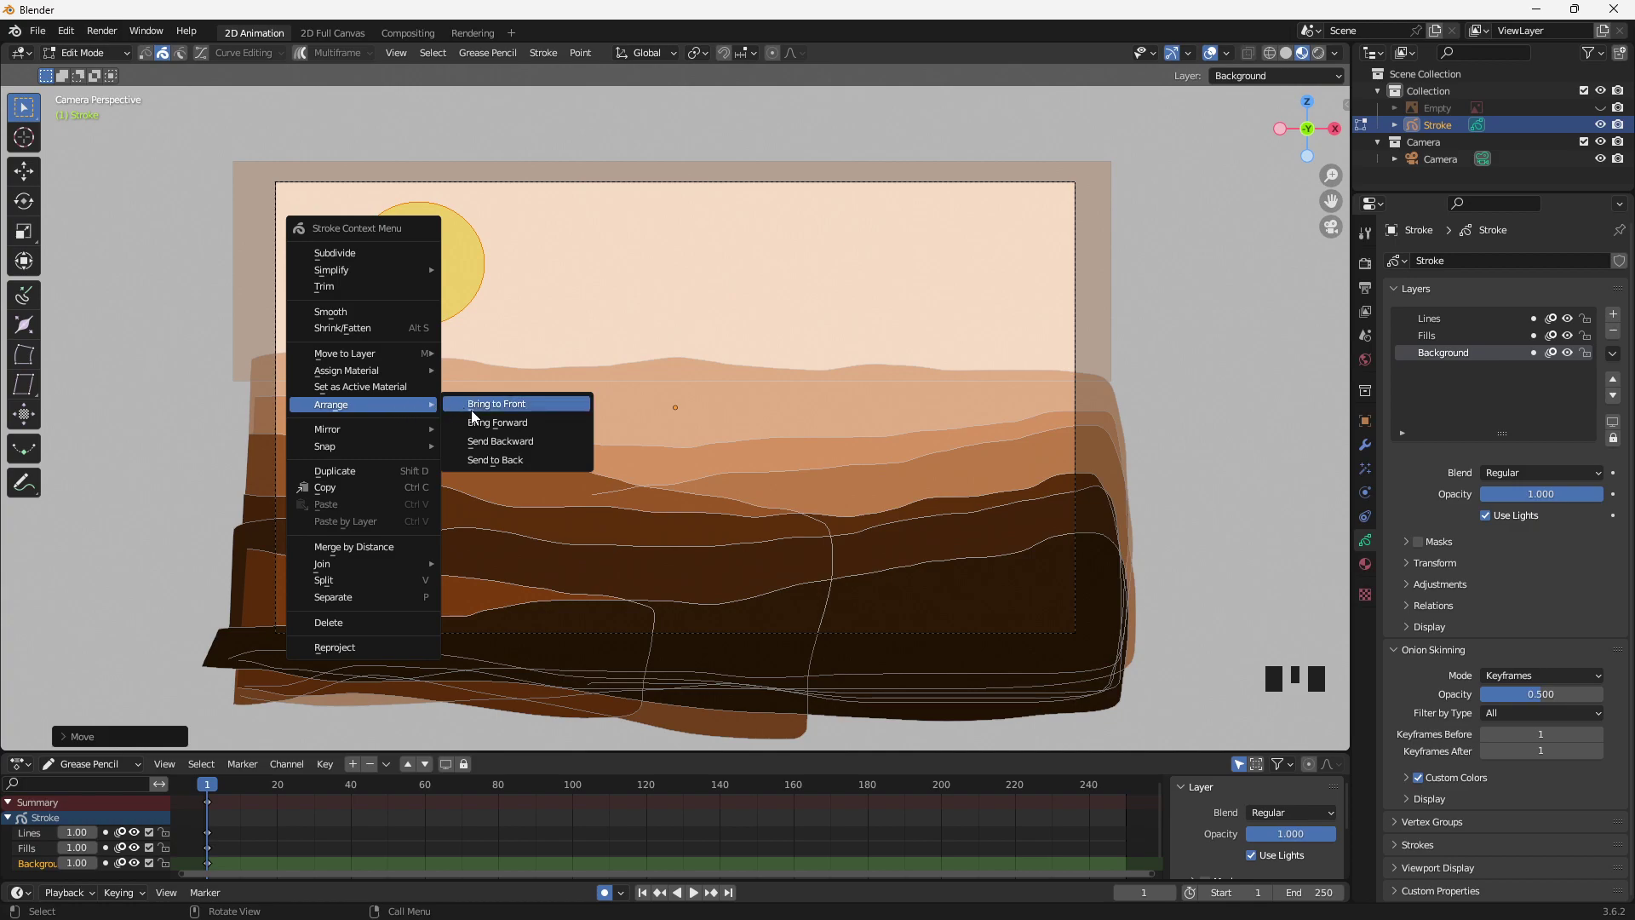
{"action": "left_click", "coordinate": [528, 441]}
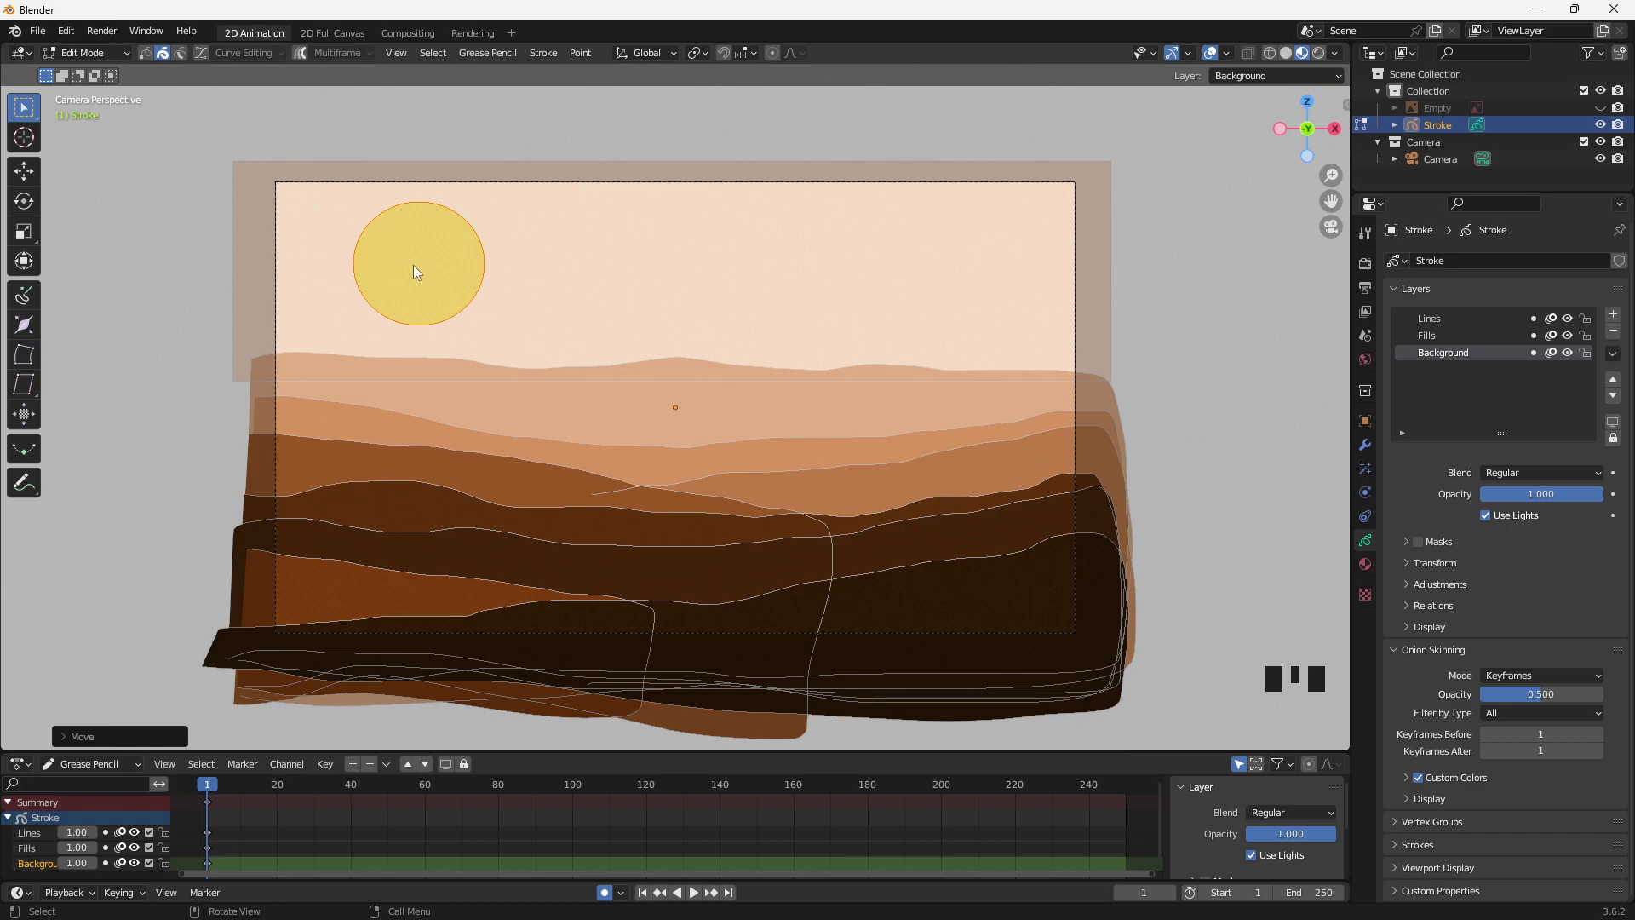
At frame 40, move the sun to the upper-right sky
{"action": "left_click_drag", "start_coordinate": [212, 790], "coordinate": [351, 790]}
{"action": "left_click", "coordinate": [446, 266]}
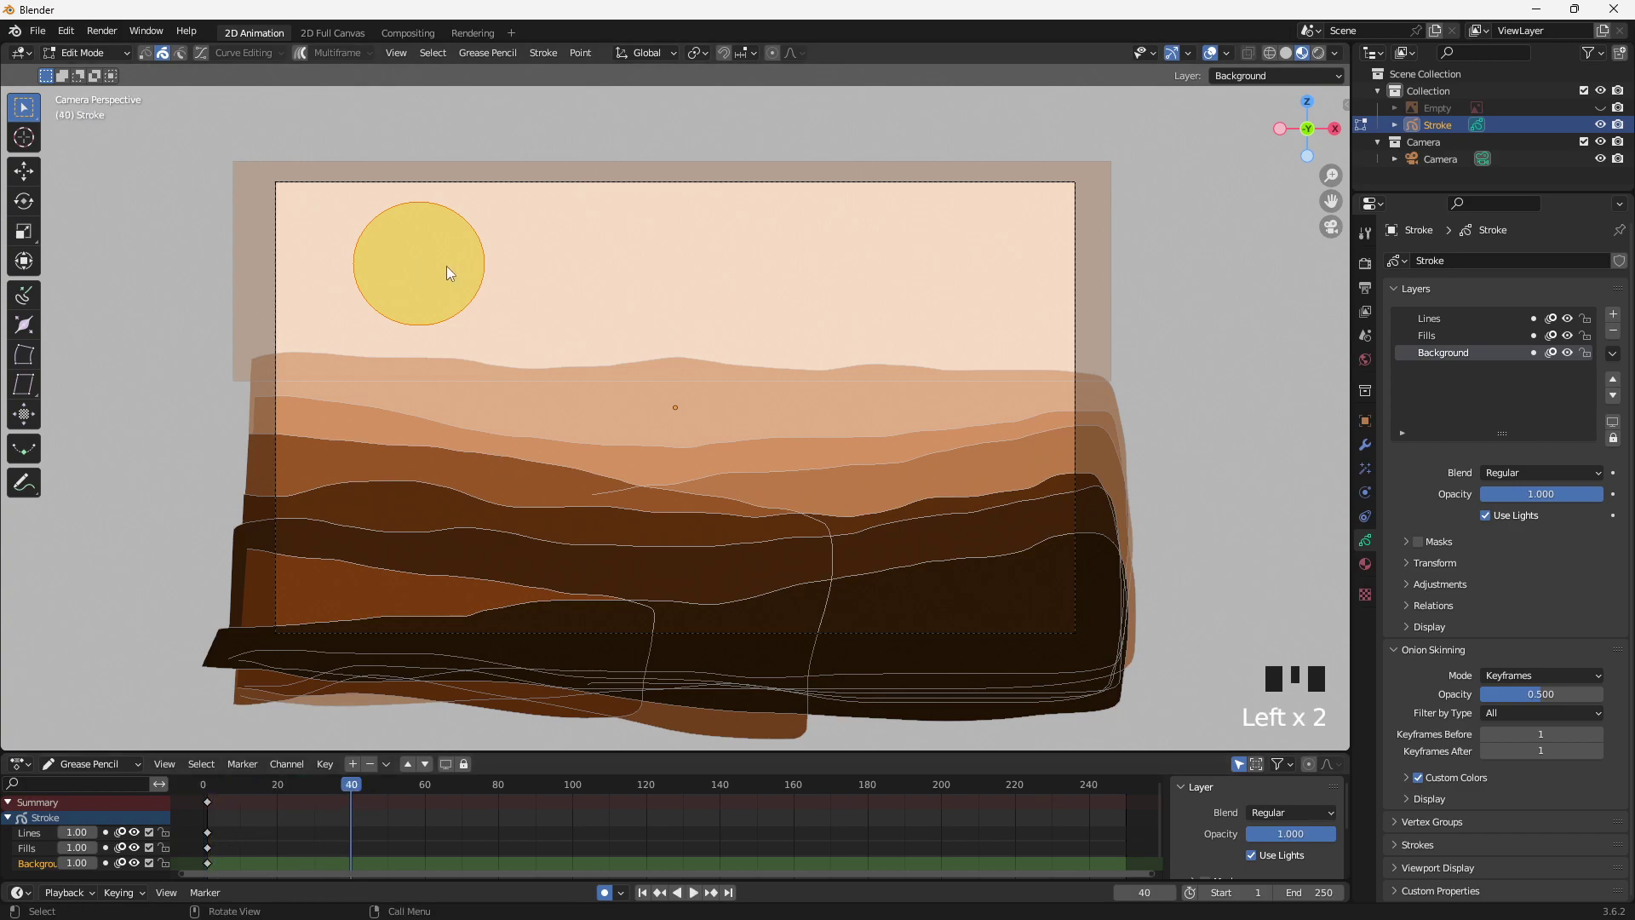
{"action": "key", "text": "g"}
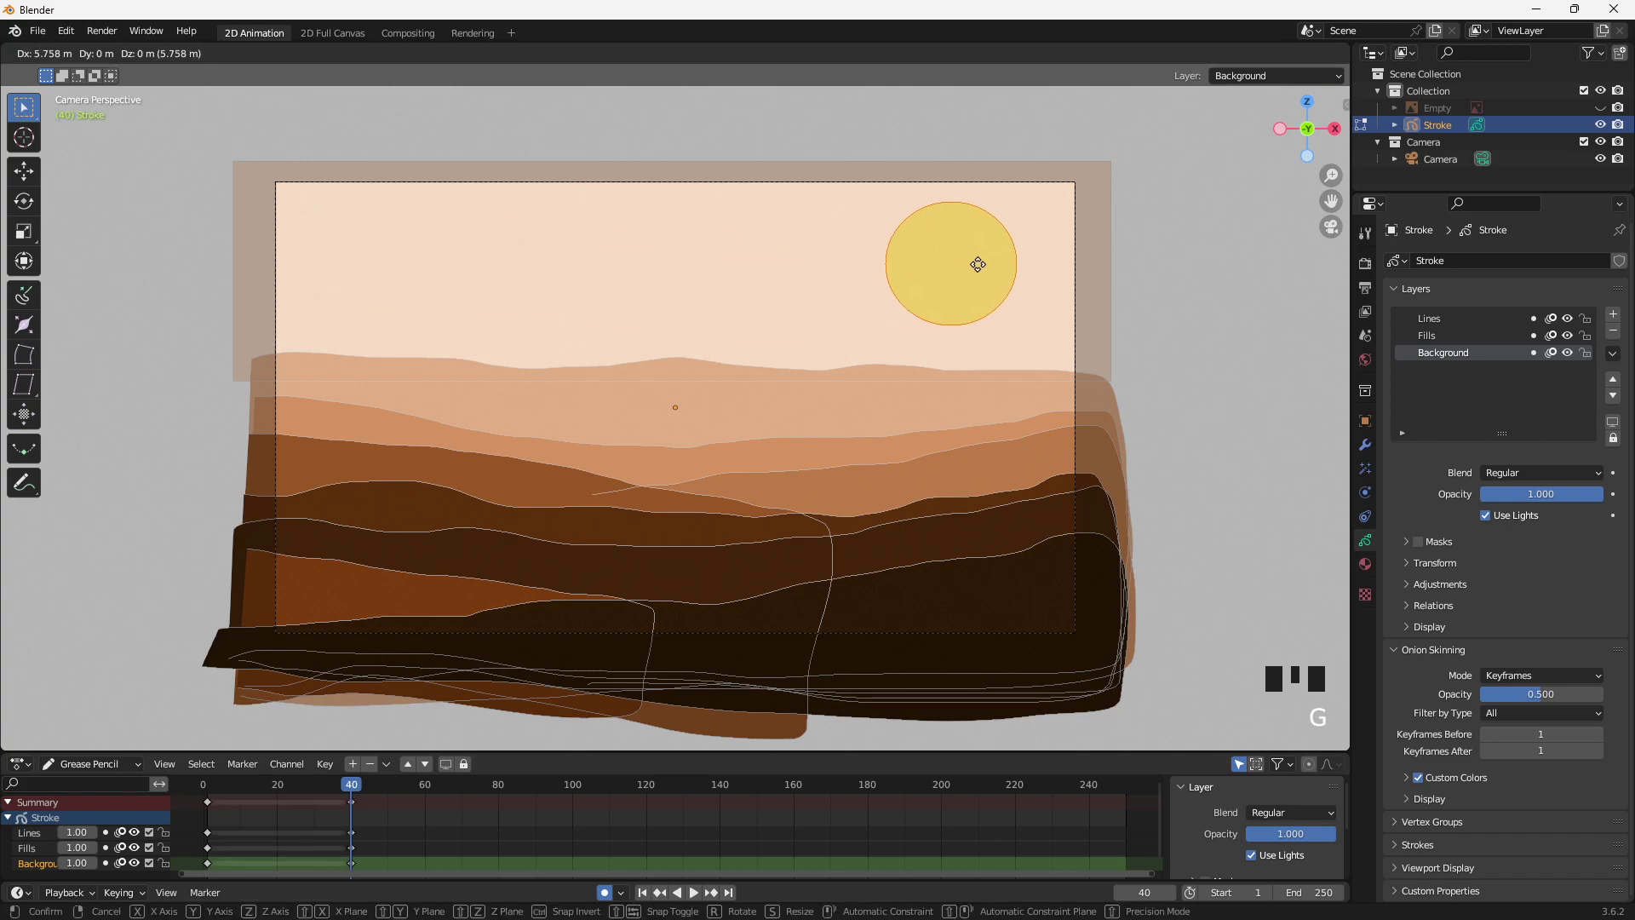
{"action": "left_click", "coordinate": [983, 268]}
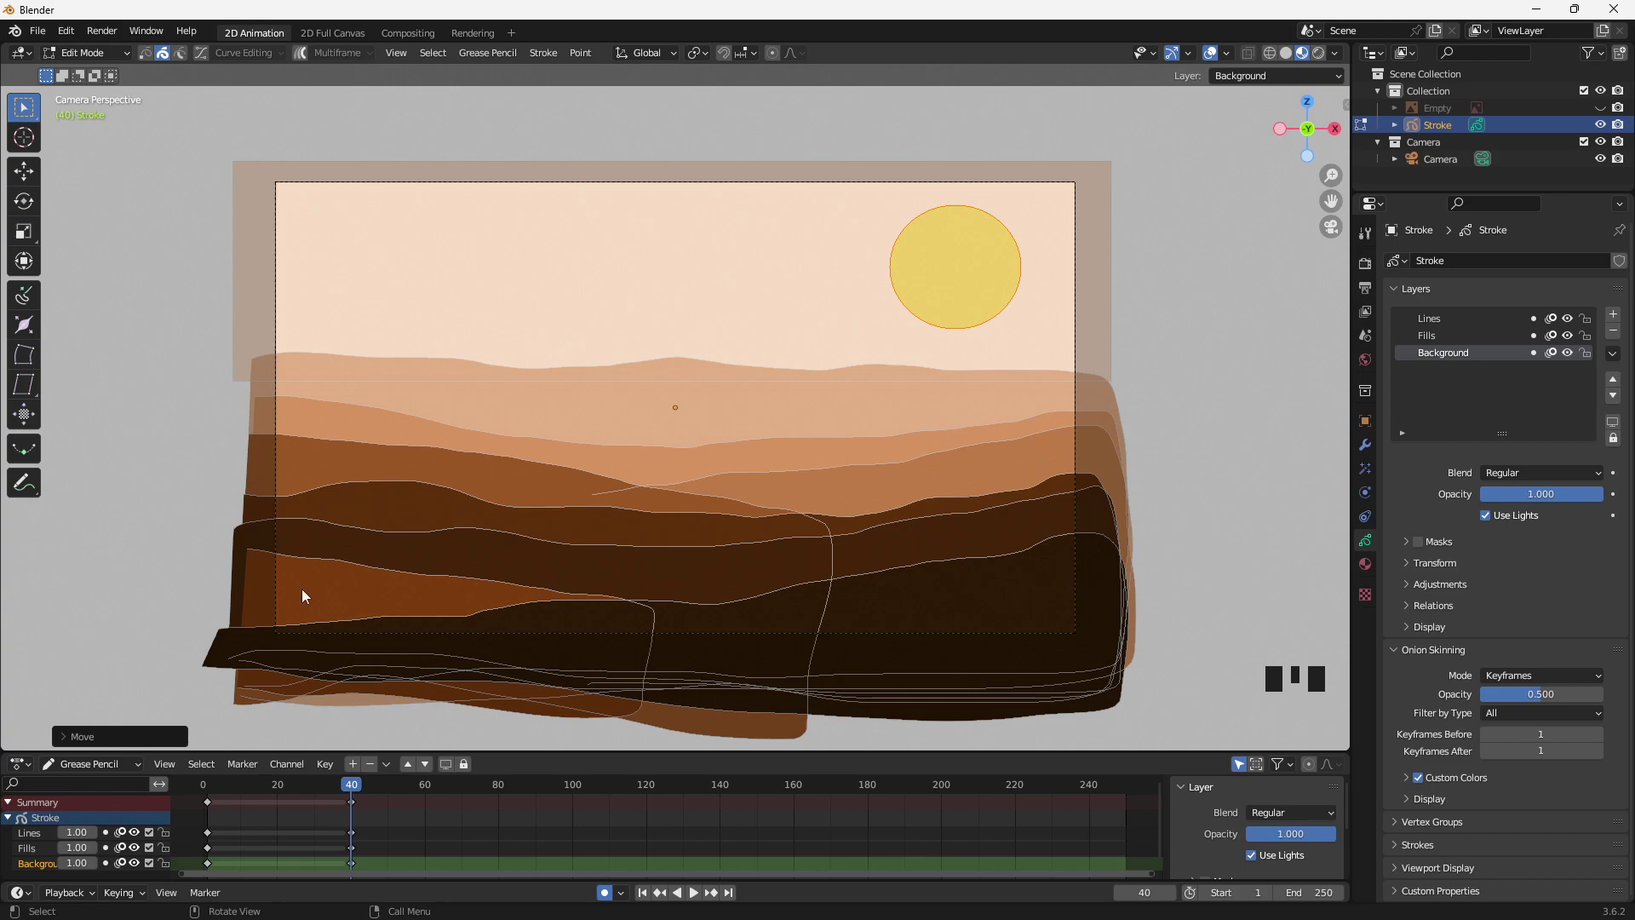
Scrub the timeline from frame 1 to 40 and back to check the sun's motion
{"action": "left_click", "coordinate": [210, 783]}
{"action": "left_click", "coordinate": [213, 784]}
{"action": "left_click_drag", "start_coordinate": [212, 782], "coordinate": [347, 759]}
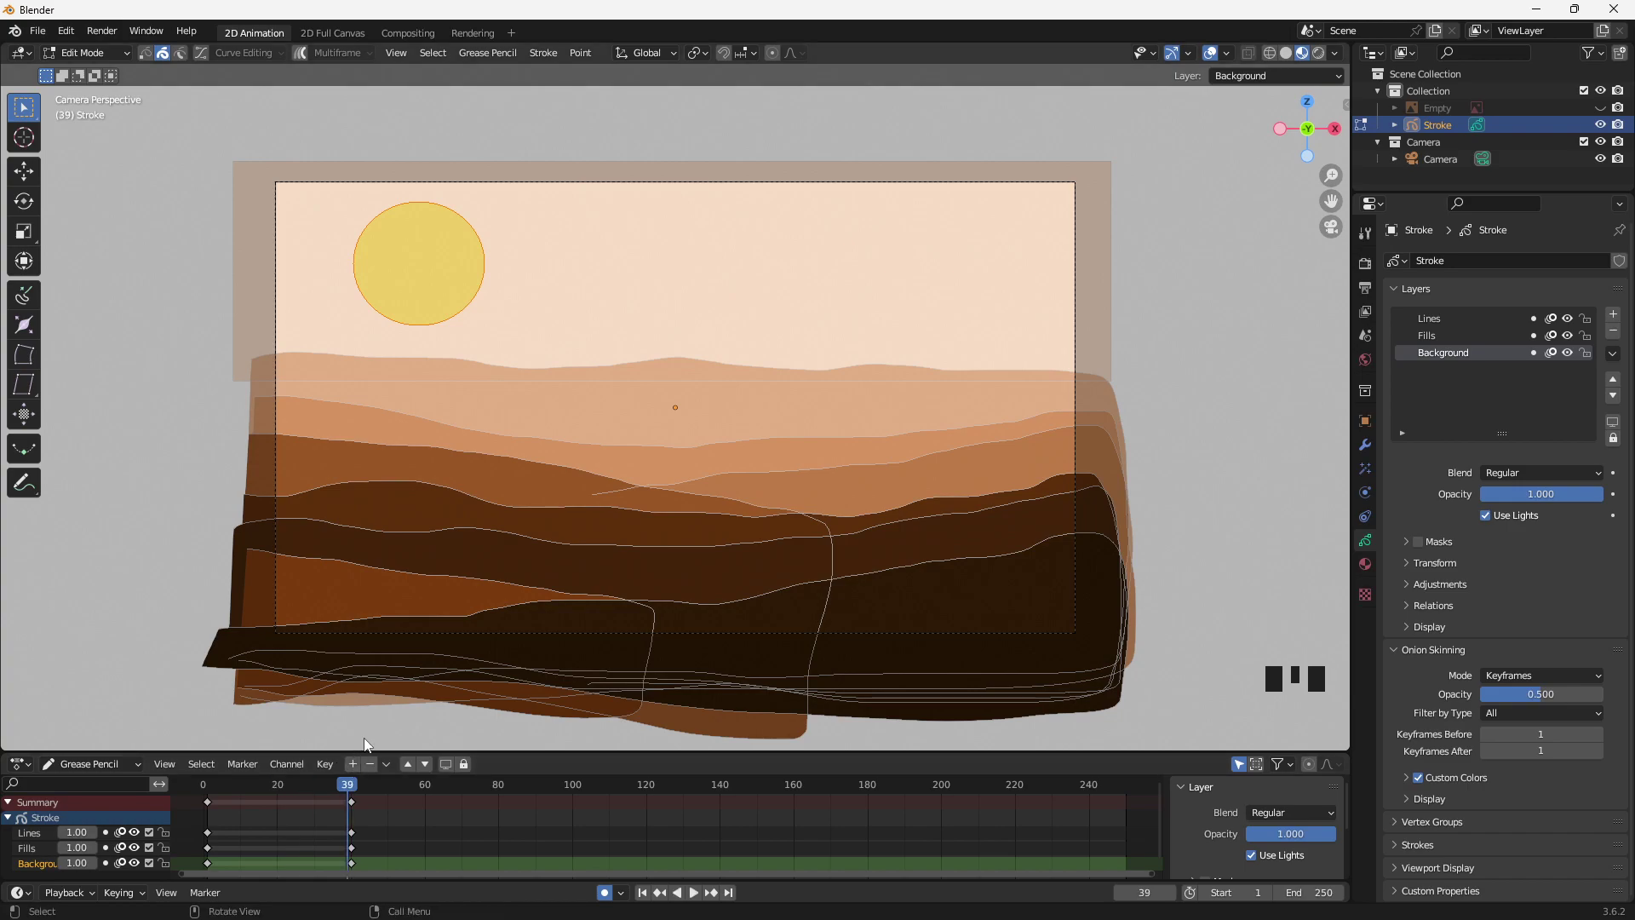
{"action": "left_click_drag", "start_coordinate": [355, 782], "coordinate": [208, 794]}
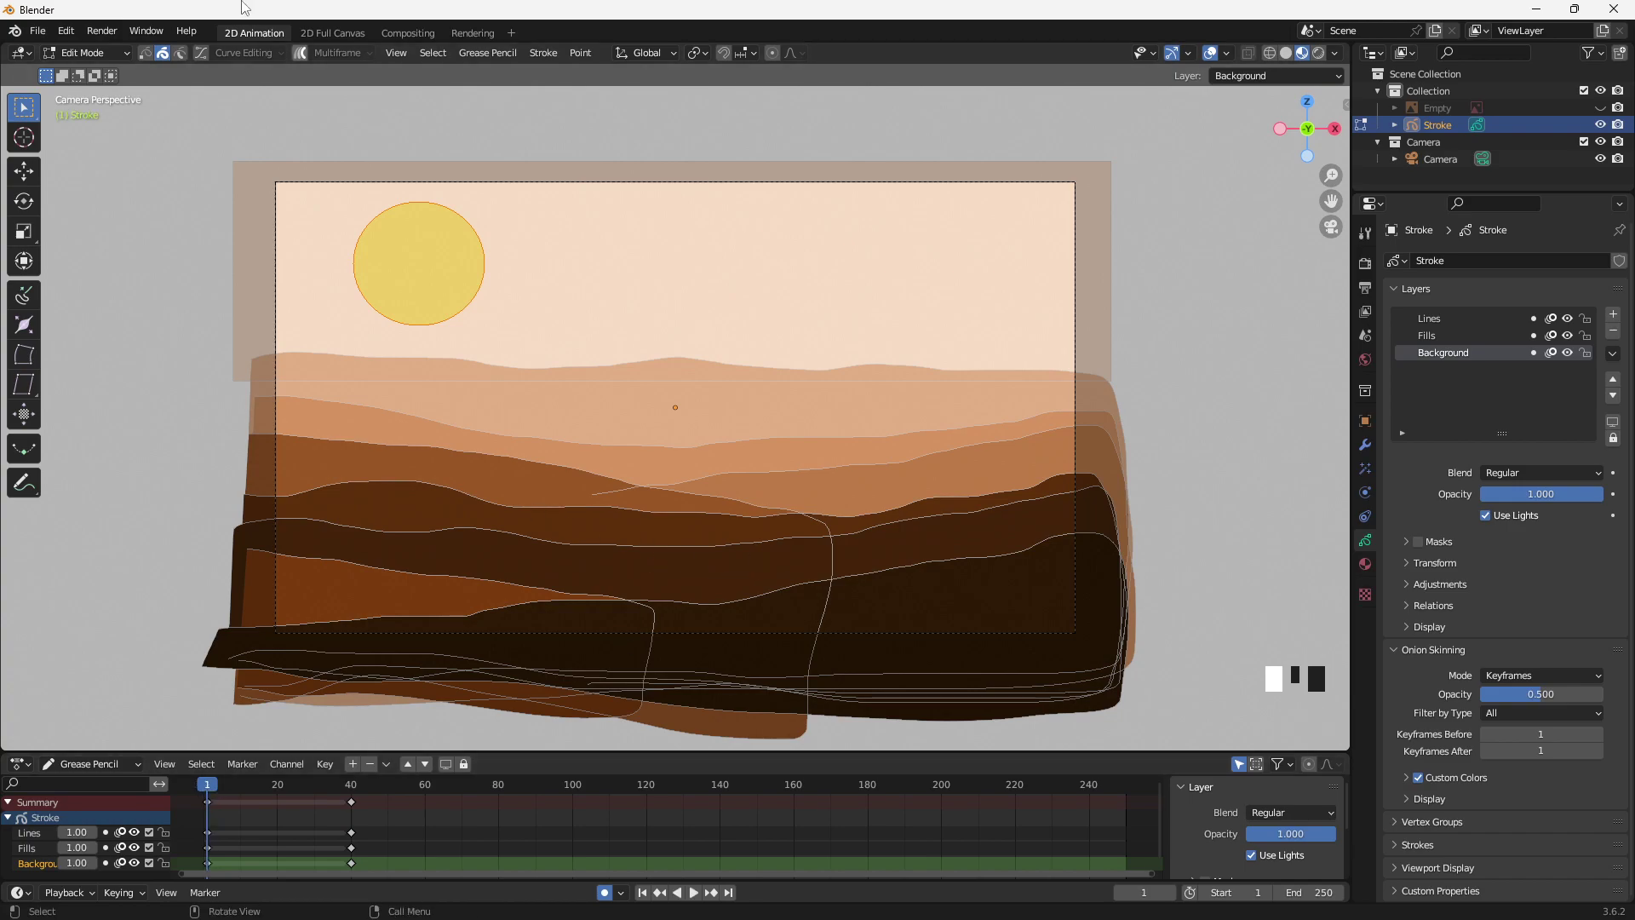
Return the Stroke object to Draw Mode, then test-render frame 1 and close the render window
{"action": "left_click", "coordinate": [120, 53]}
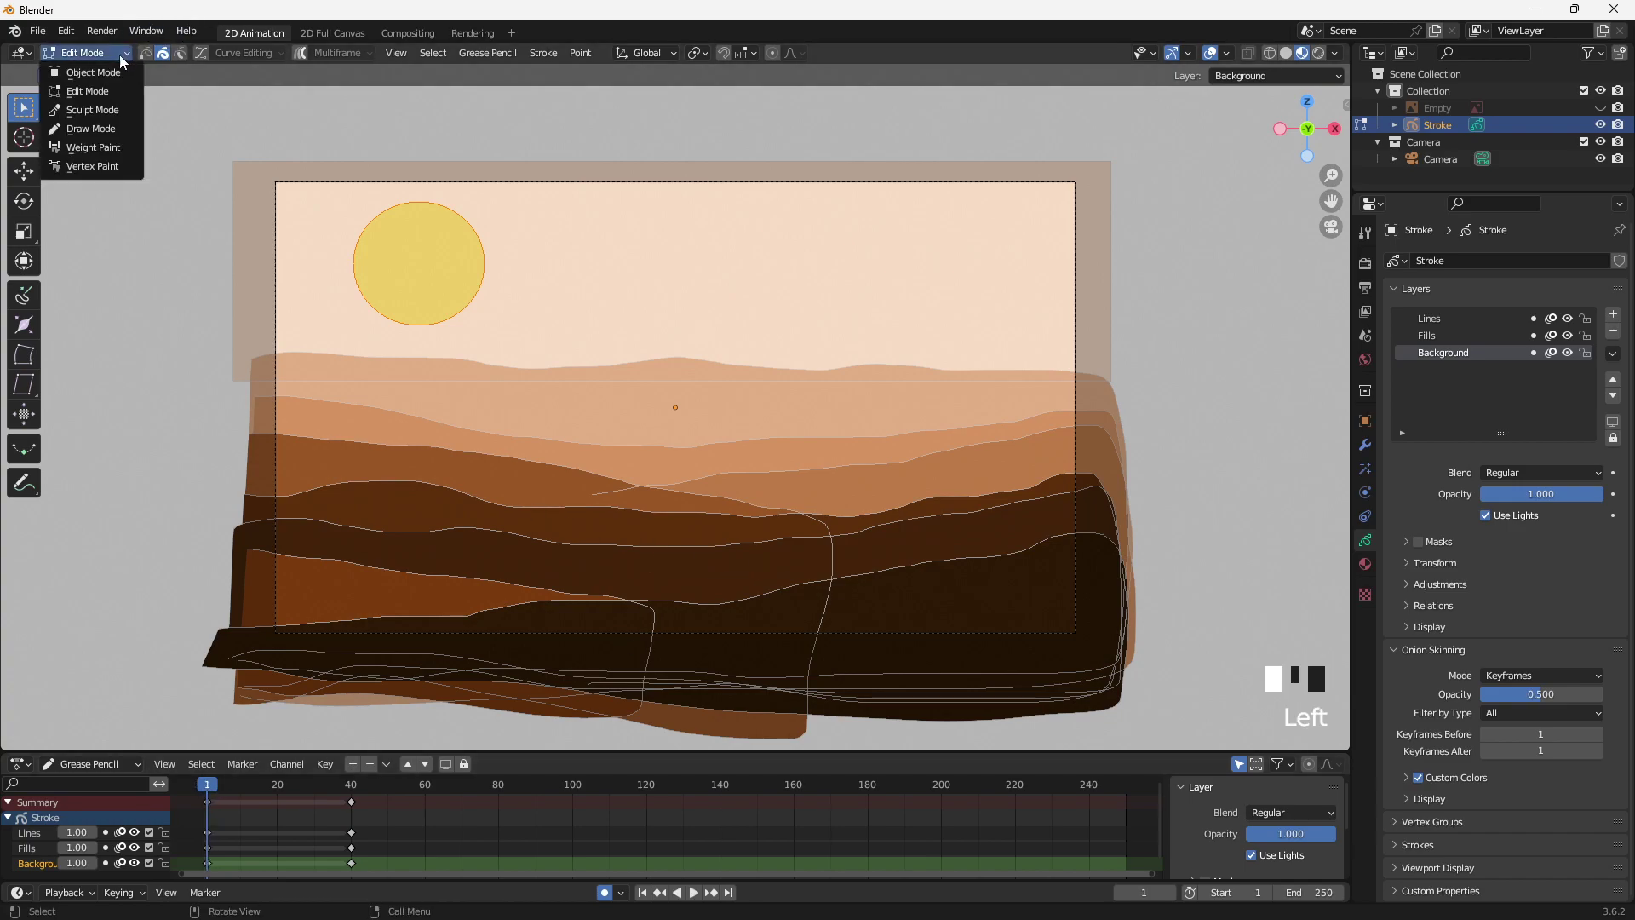
{"action": "left_click", "coordinate": [100, 130]}
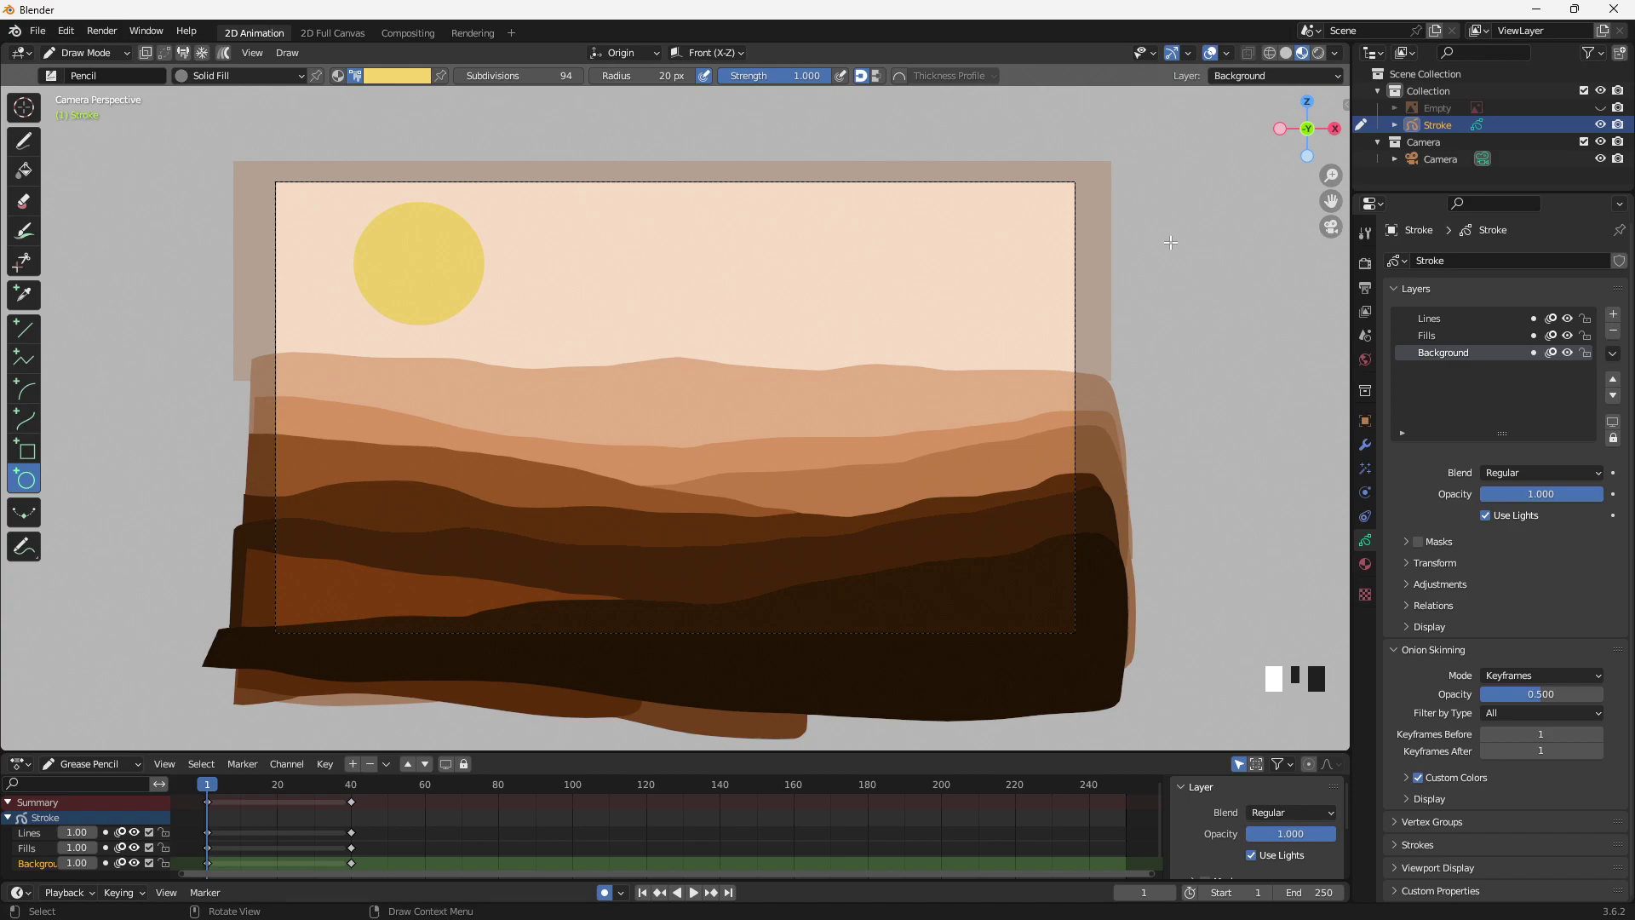
{"action": "key", "text": "F12"}
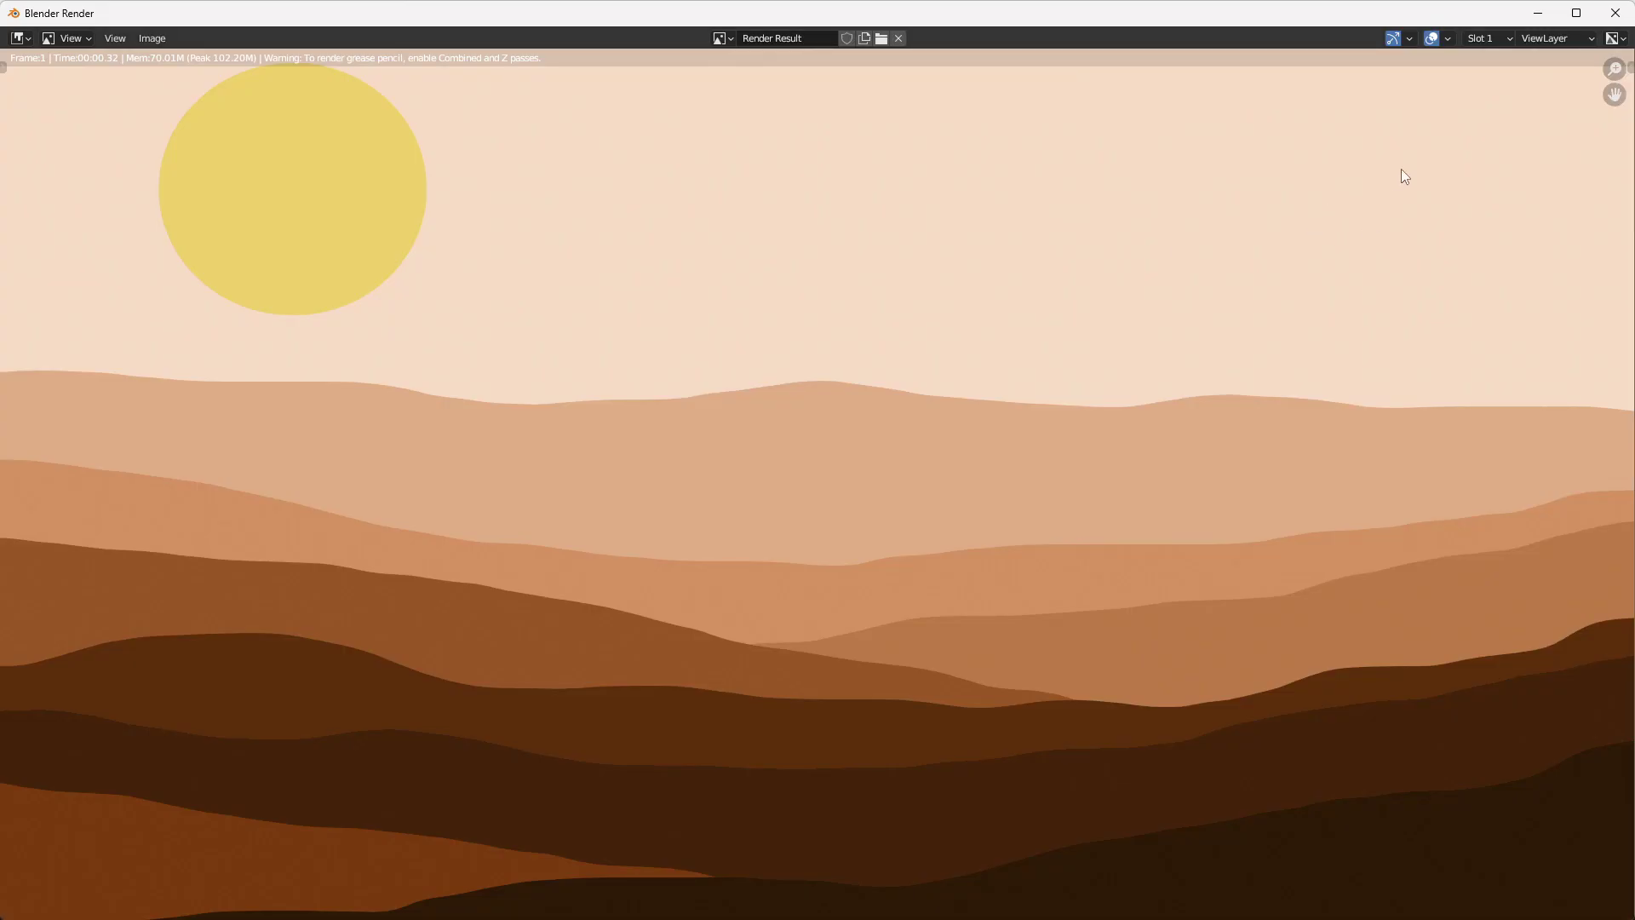
{"action": "left_click", "coordinate": [1615, 13]}
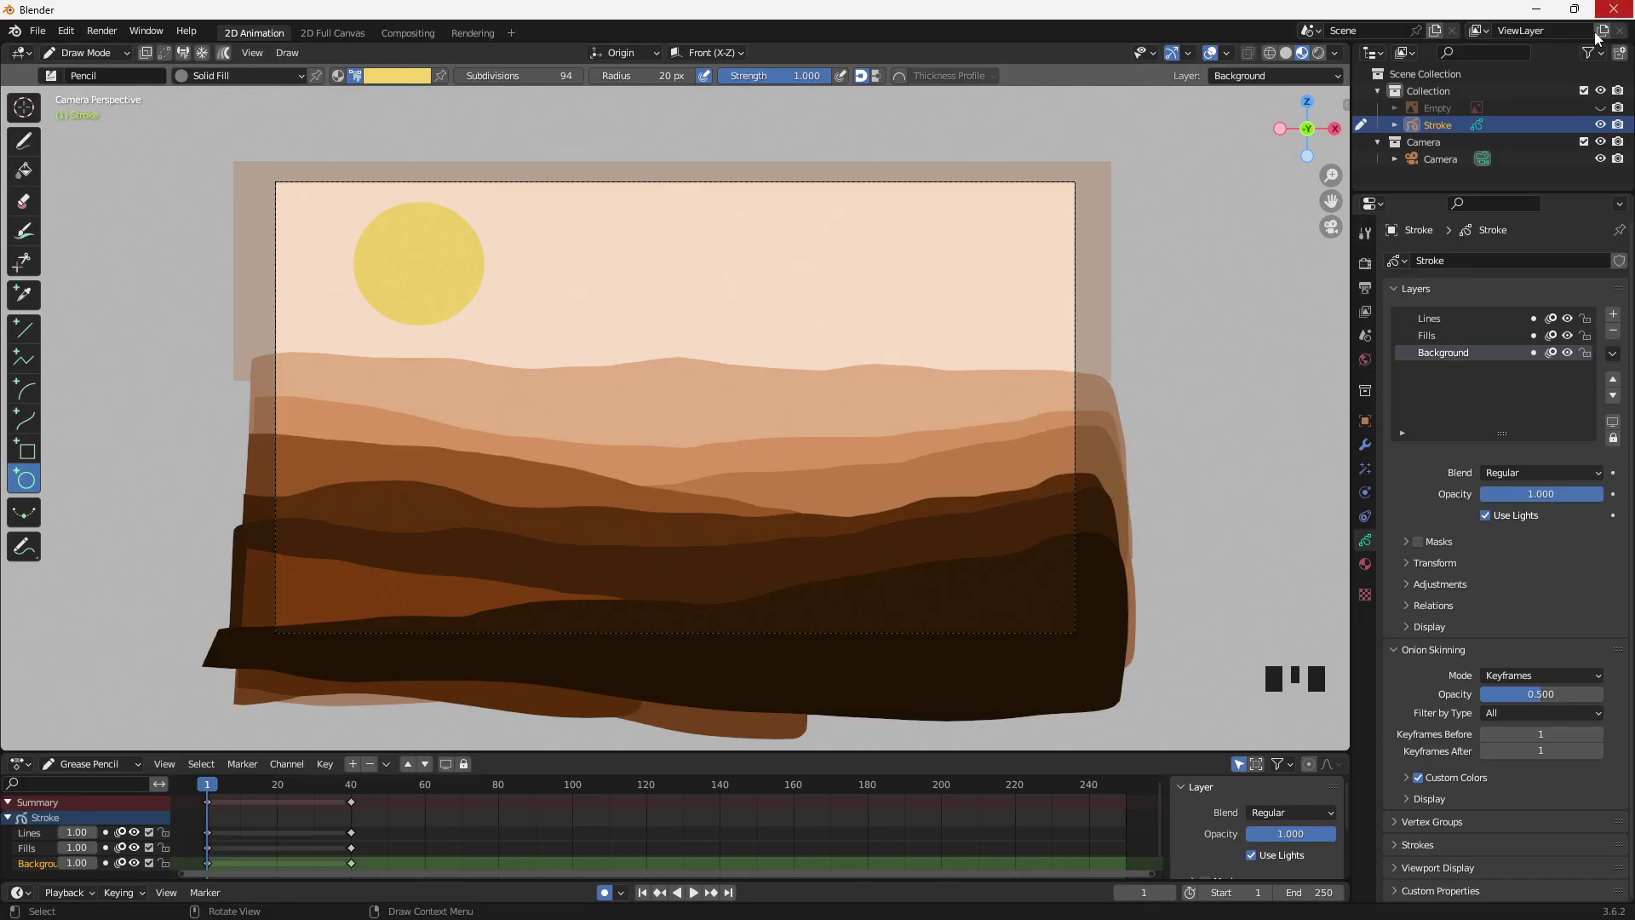